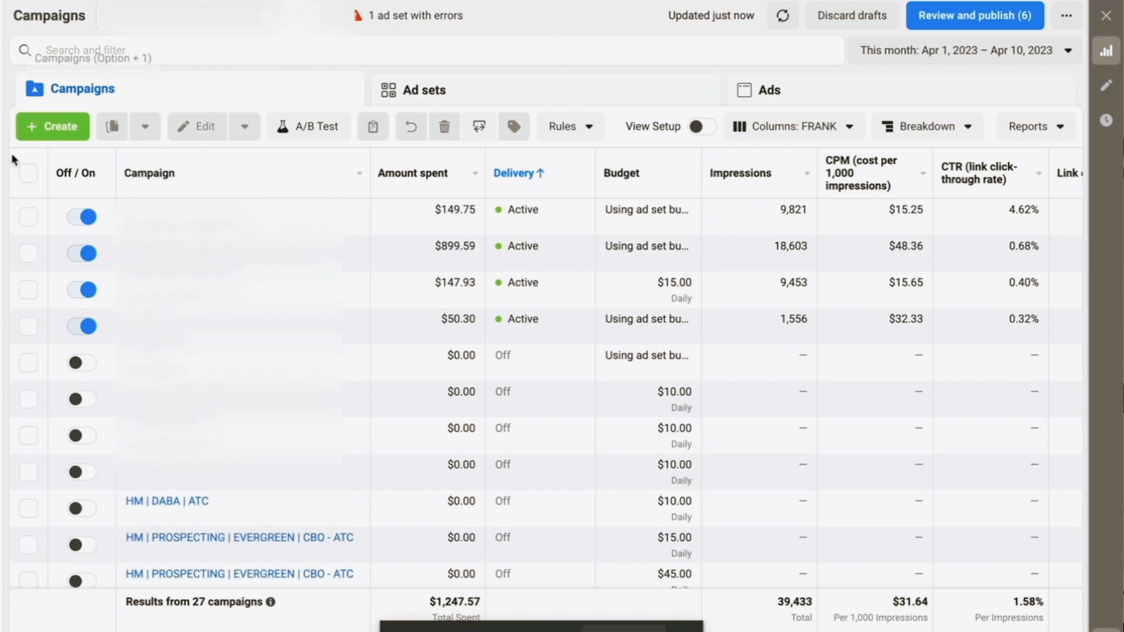
Start a new Auction campaign and look through the six available objectives
{"action": "left_click", "coordinate": [56, 125]}
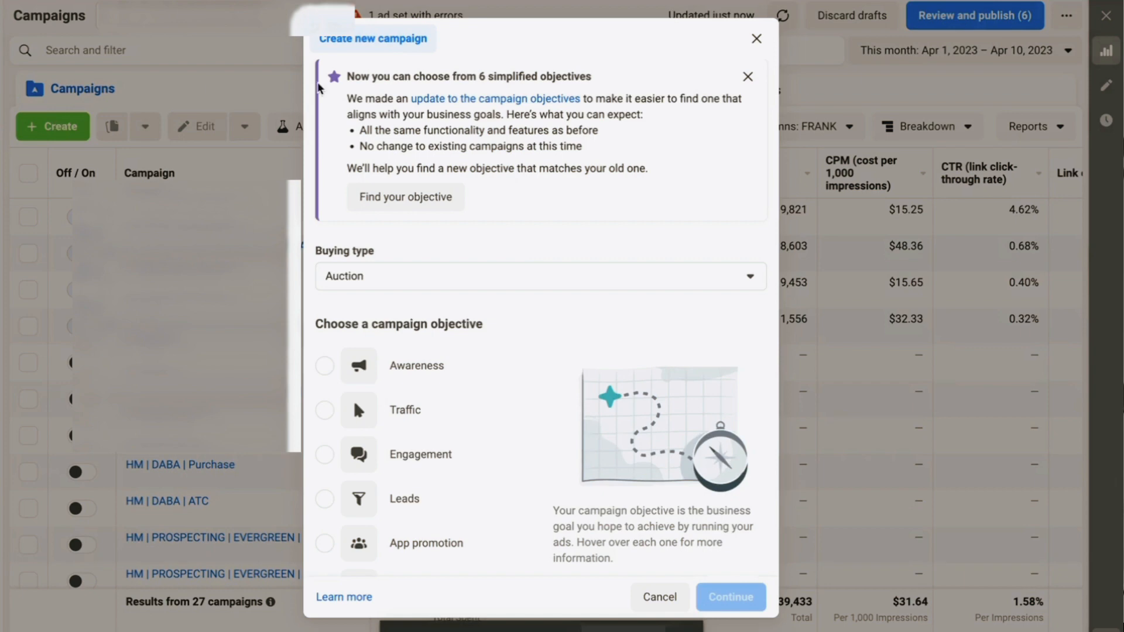
{"action": "scroll", "coordinate": [539, 223], "scroll_direction": "down", "scroll_amount": 1}
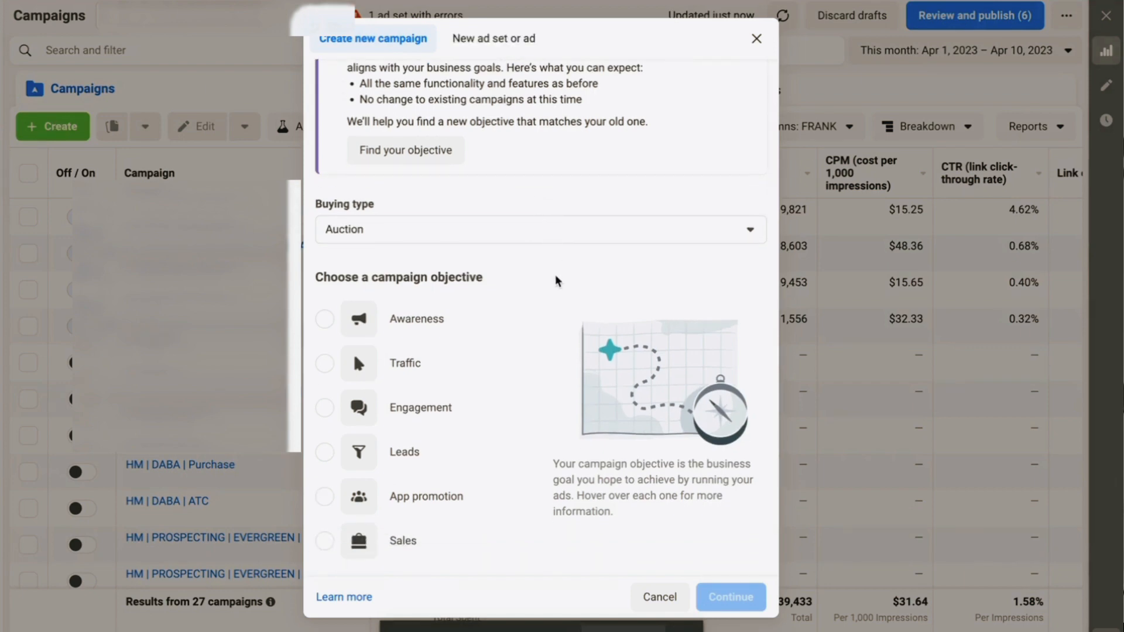
{"action": "scroll", "coordinate": [556, 280], "scroll_direction": "down", "scroll_amount": 1}
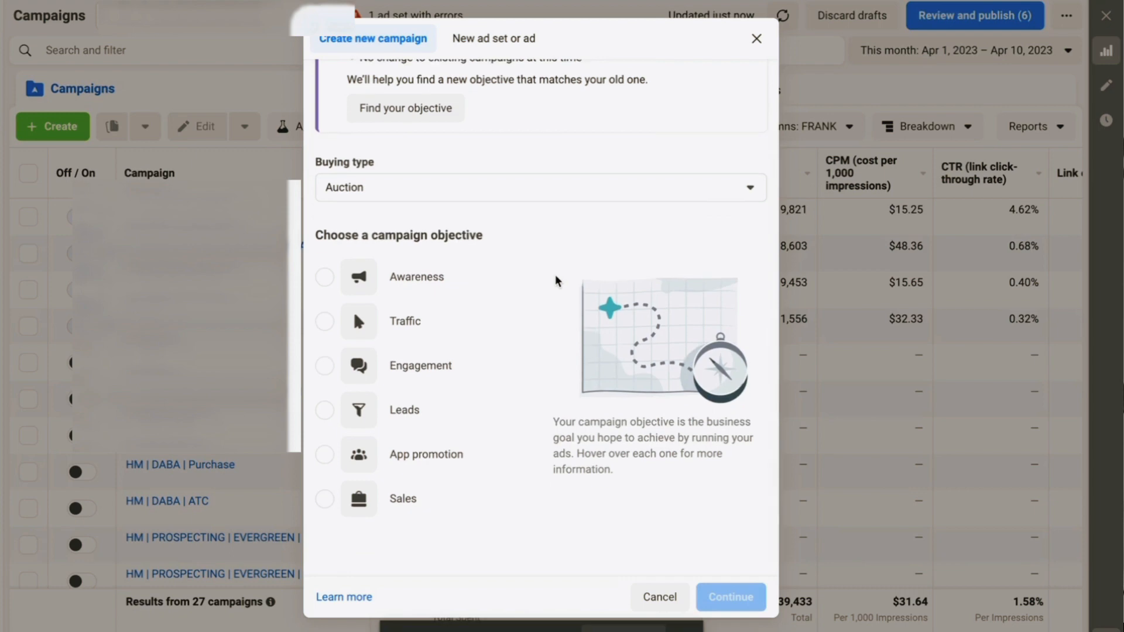
{"action": "mouse_move", "coordinate": [515, 262]}
{"action": "scroll", "coordinate": [516, 262], "scroll_direction": "up", "scroll_amount": 2}
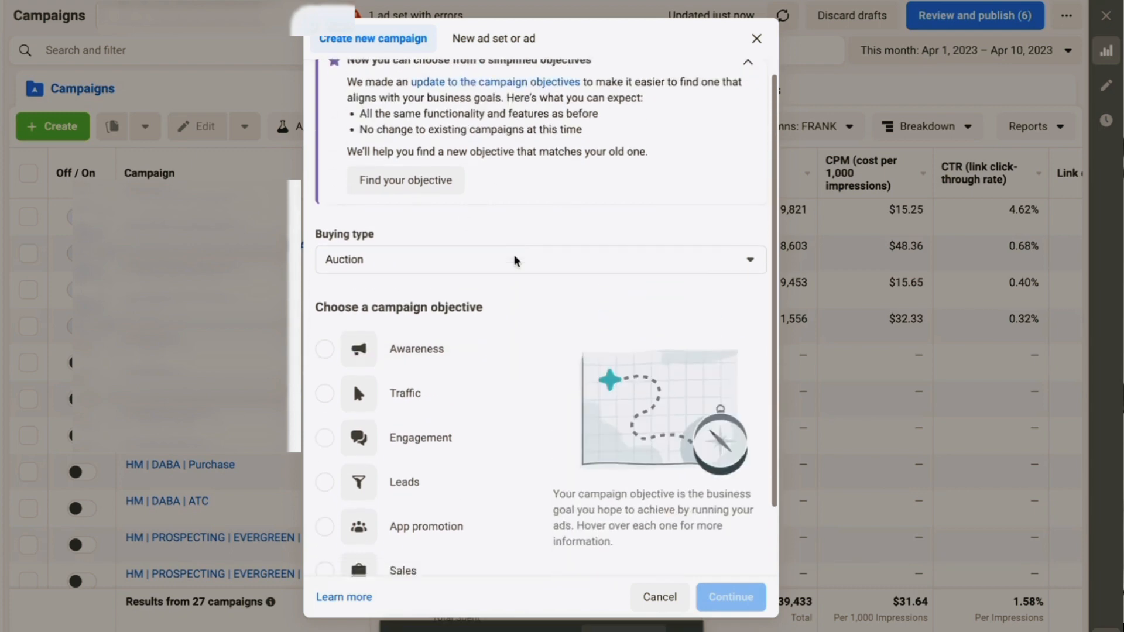
{"action": "scroll", "coordinate": [516, 261], "scroll_direction": "down", "scroll_amount": 2}
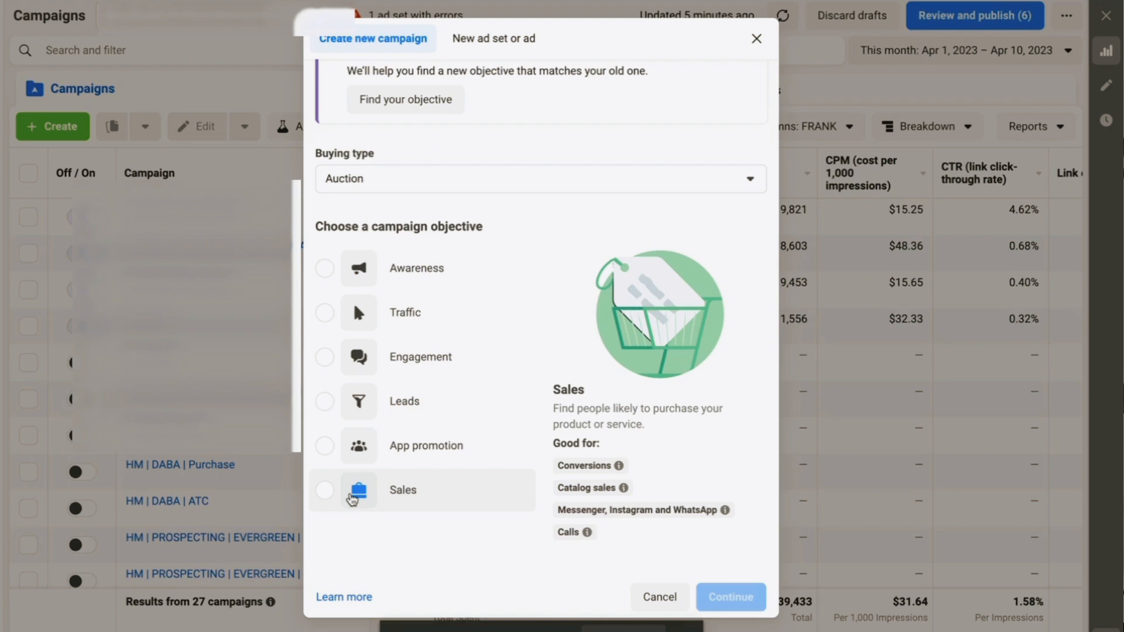
Choose Sales as the campaign objective and continue to the setup choices
{"action": "left_click", "coordinate": [352, 499]}
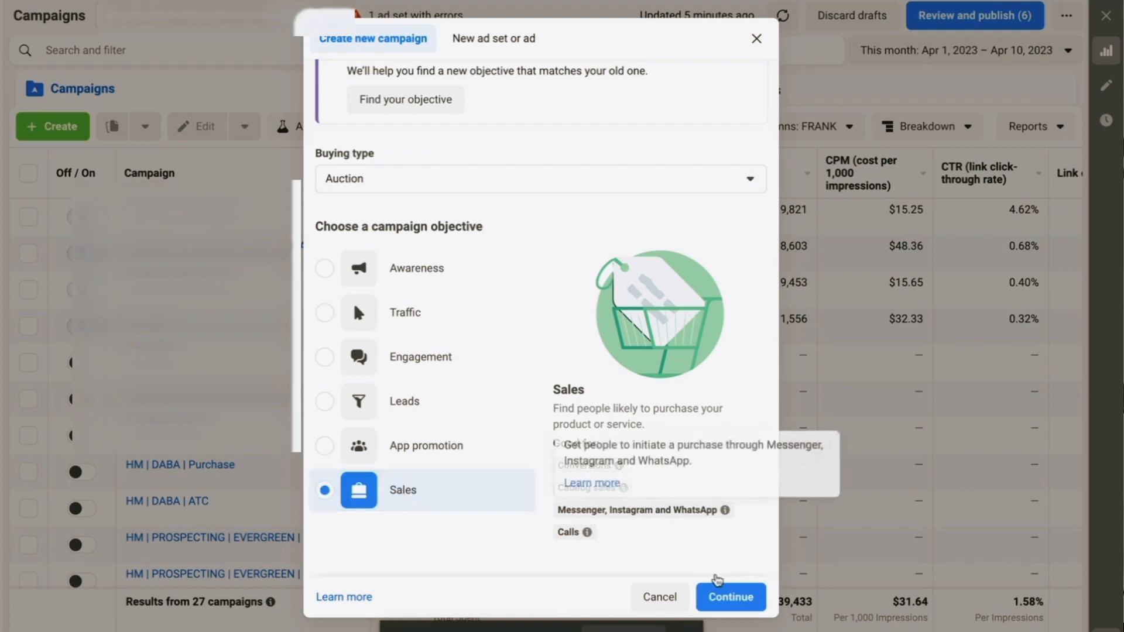
{"action": "left_click", "coordinate": [725, 600]}
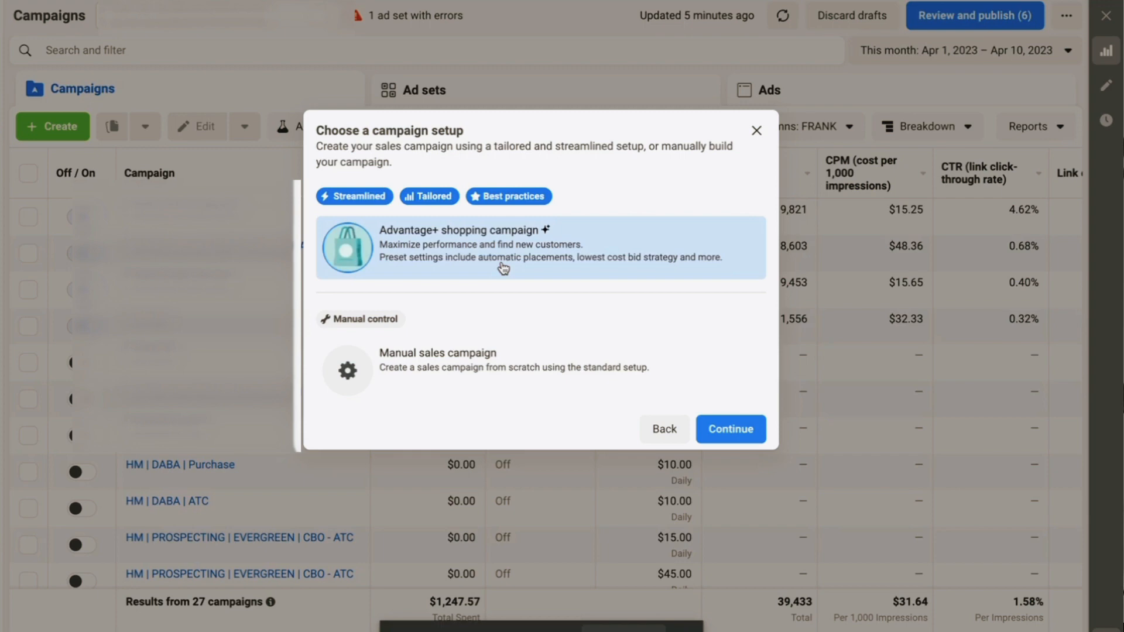
Pick the Manual sales setup to open the New Sales Campaign draft and select its name
{"action": "left_click", "coordinate": [501, 377]}
{"action": "left_click", "coordinate": [736, 429]}
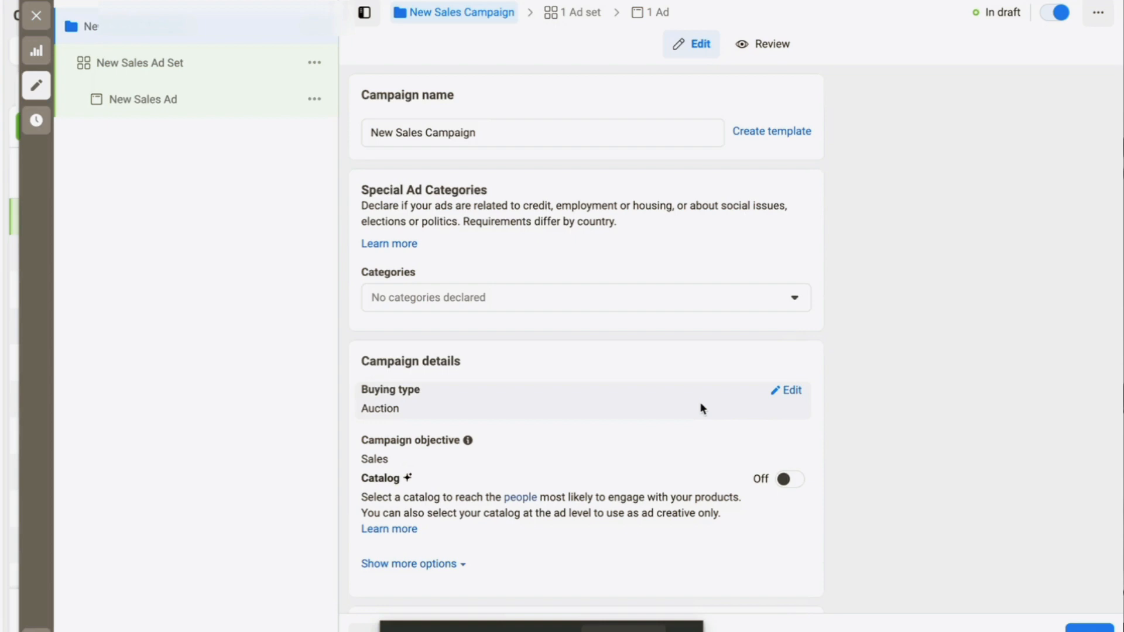
{"action": "scroll", "coordinate": [702, 408], "scroll_direction": "down", "scroll_amount": 3}
{"action": "scroll", "coordinate": [703, 408], "scroll_direction": "up", "scroll_amount": 3}
{"action": "triple_click", "coordinate": [553, 139]}
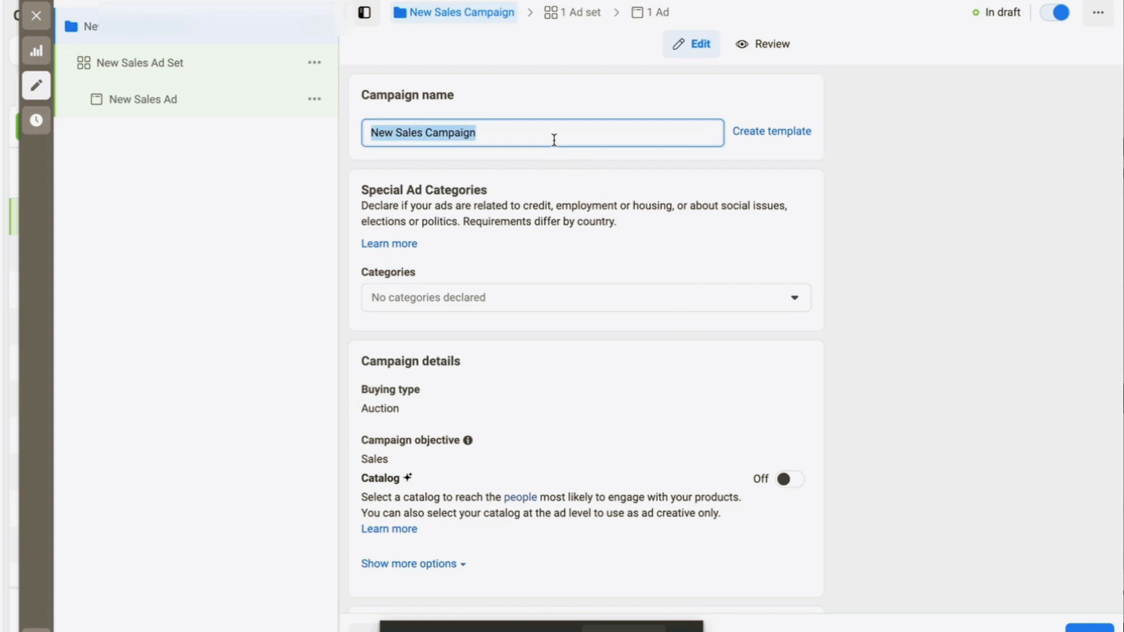
Rename the campaign to 'Prospecting' and dismiss the name suggestions
{"action": "type", "text": "Ca"}
{"action": "key", "text": "BackSpace"}
{"action": "key", "text": "BackSpace"}
{"action": "type", "text": "P"}
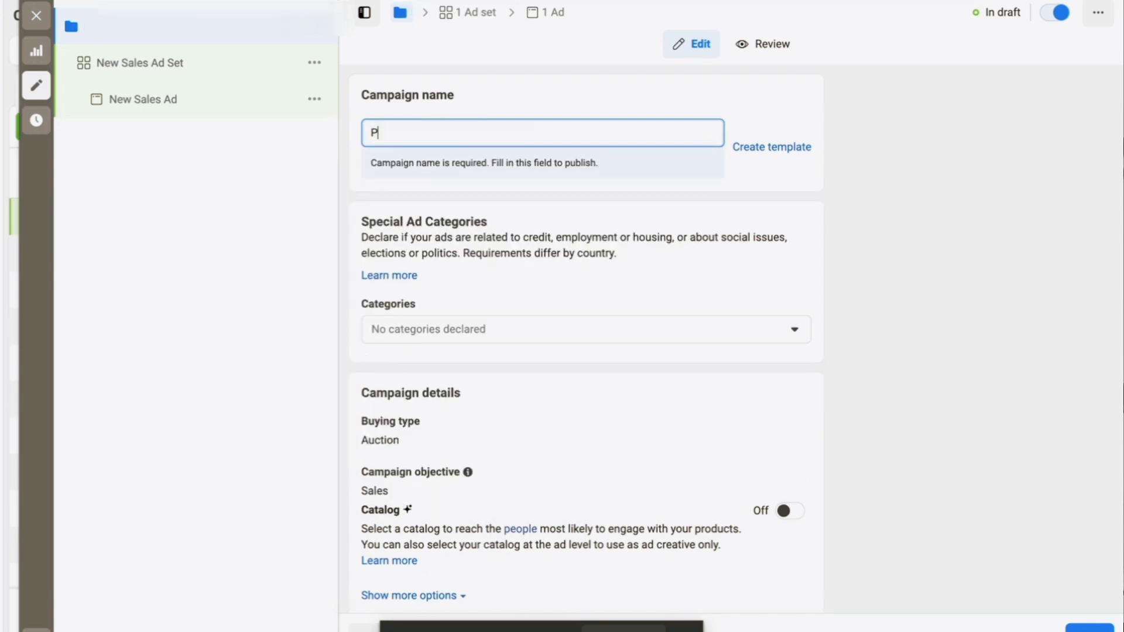
{"action": "type", "text": "rospecting"}
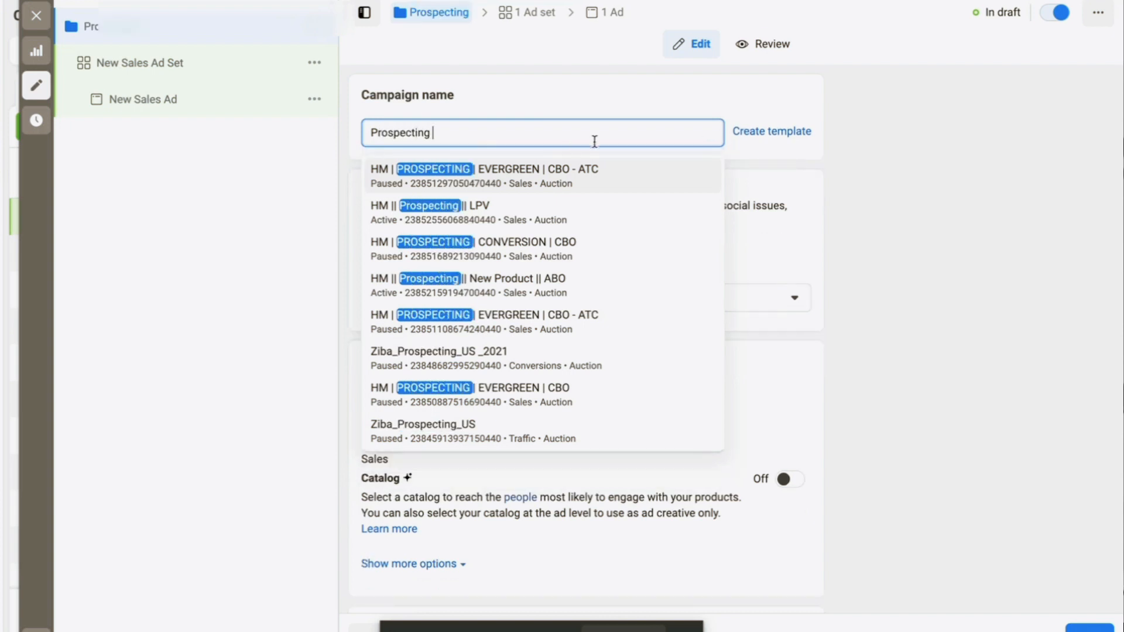
{"action": "left_click", "coordinate": [901, 214]}
{"action": "scroll", "coordinate": [533, 248], "scroll_direction": "down", "scroll_amount": 3}
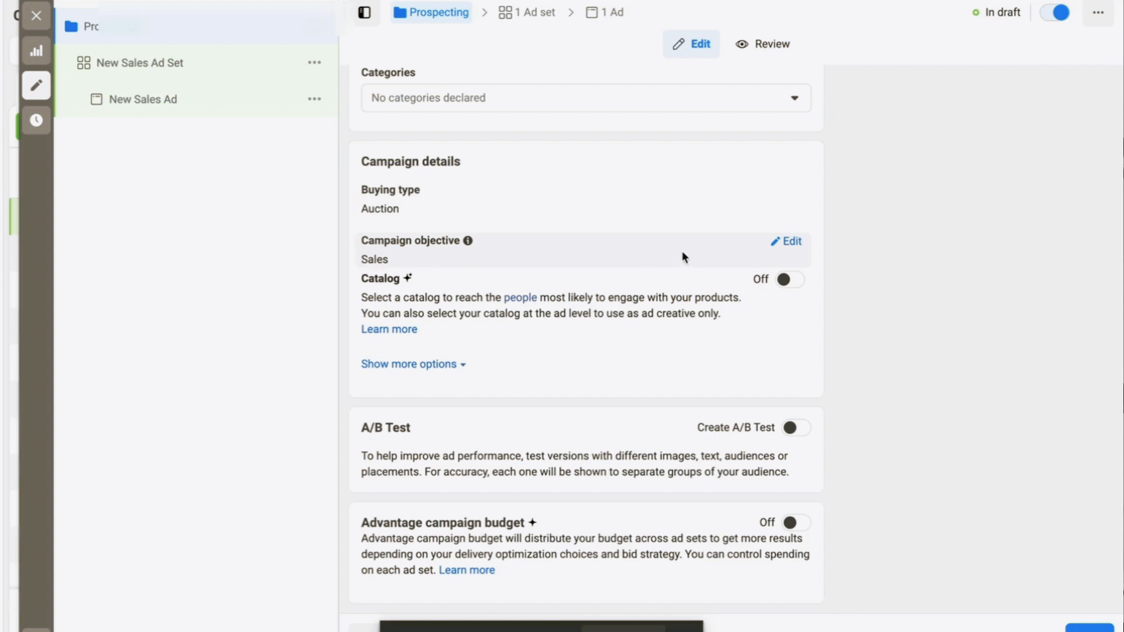
Open the Sales objective for editing and review the Catalog, A/B Test and budget options
{"action": "left_click", "coordinate": [797, 247]}
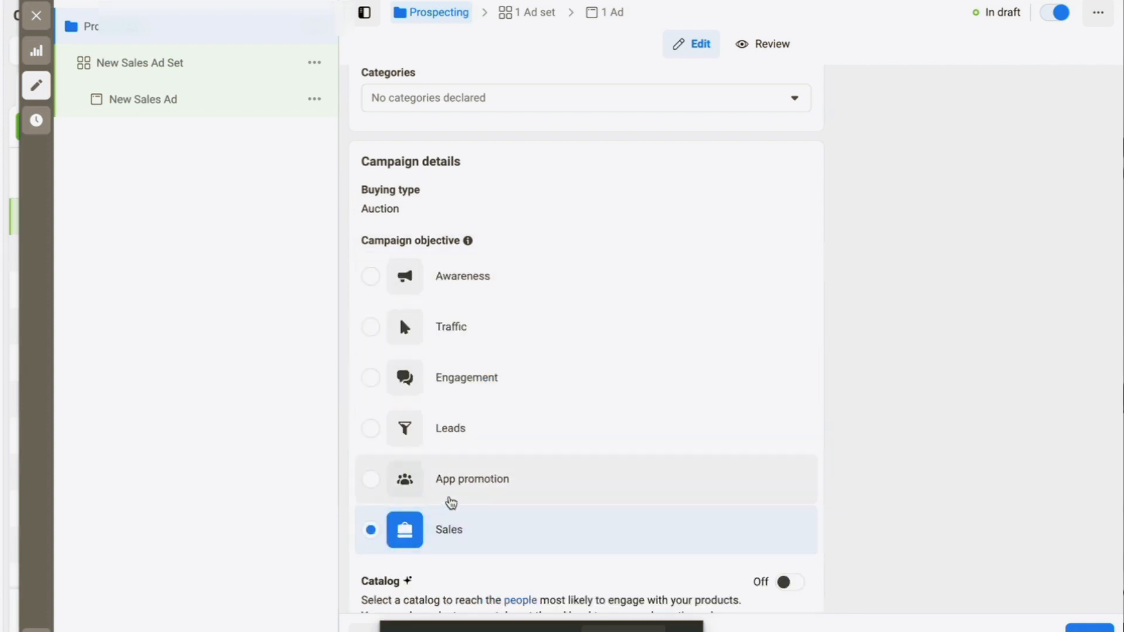
{"action": "scroll", "coordinate": [448, 502], "scroll_direction": "down", "scroll_amount": 2}
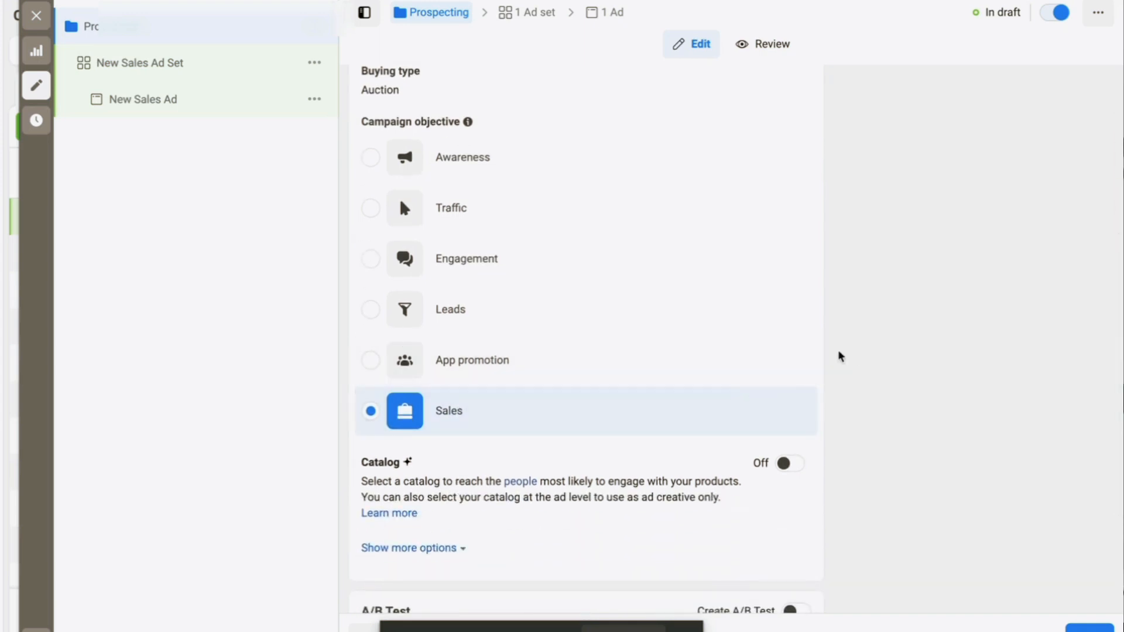
{"action": "scroll", "coordinate": [408, 440], "scroll_direction": "down", "scroll_amount": 3}
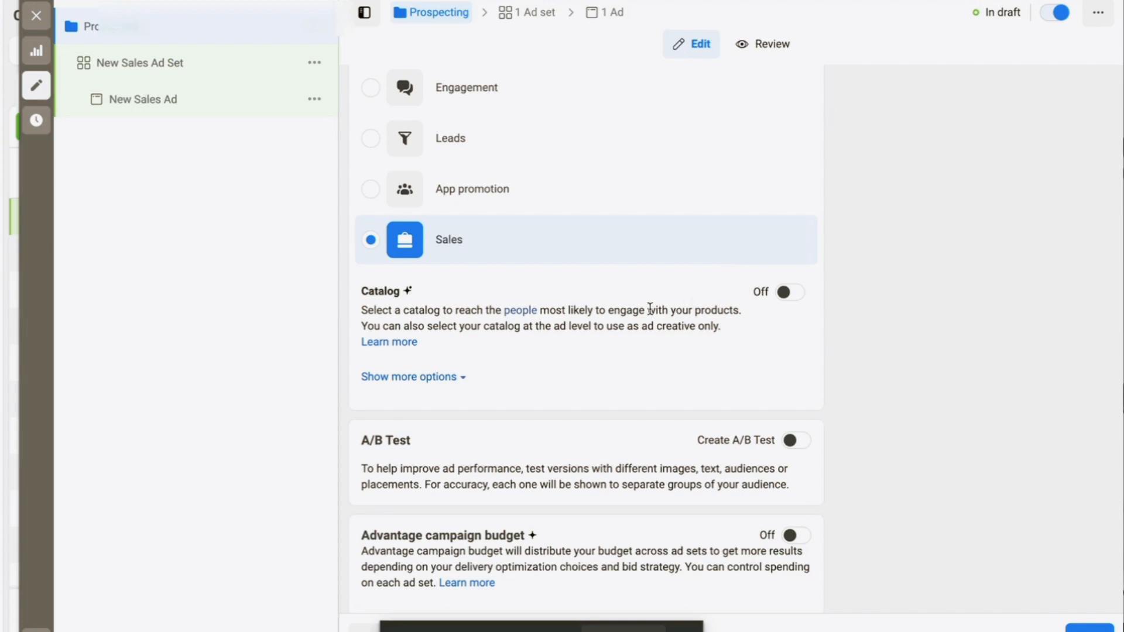
{"action": "scroll", "coordinate": [650, 309], "scroll_direction": "down", "scroll_amount": 1}
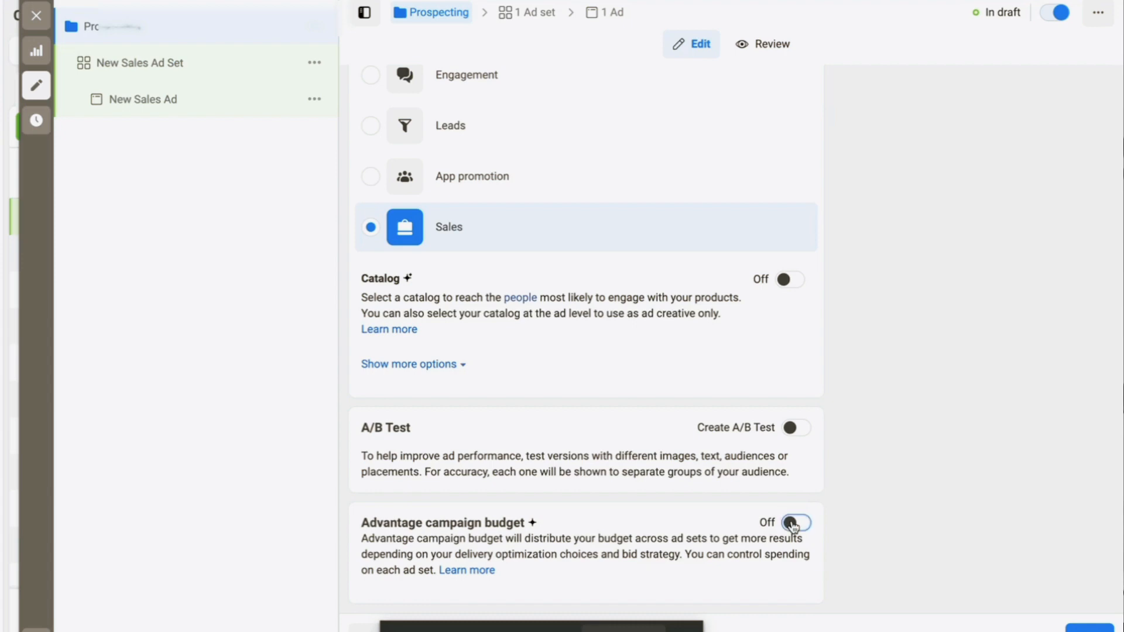
Turn on Advantage campaign budget with a $100.00 daily budget
{"action": "left_click", "coordinate": [792, 522]}
{"action": "scroll", "coordinate": [791, 525], "scroll_direction": "down", "scroll_amount": 3}
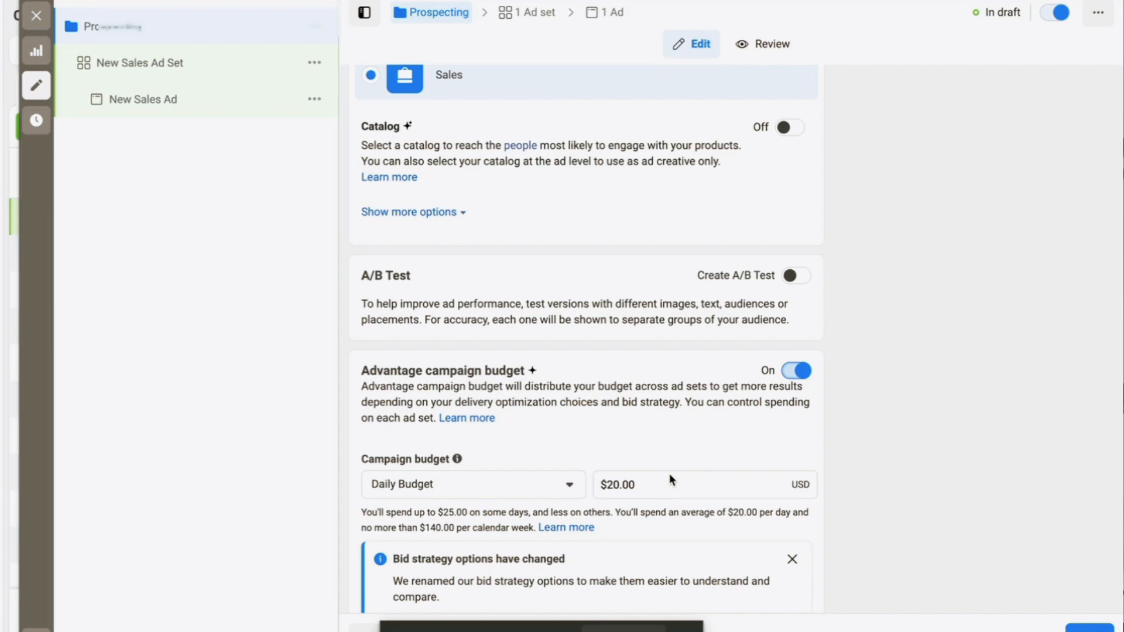
{"action": "scroll", "coordinate": [669, 473], "scroll_direction": "down", "scroll_amount": 2}
{"action": "double_click", "coordinate": [672, 384]}
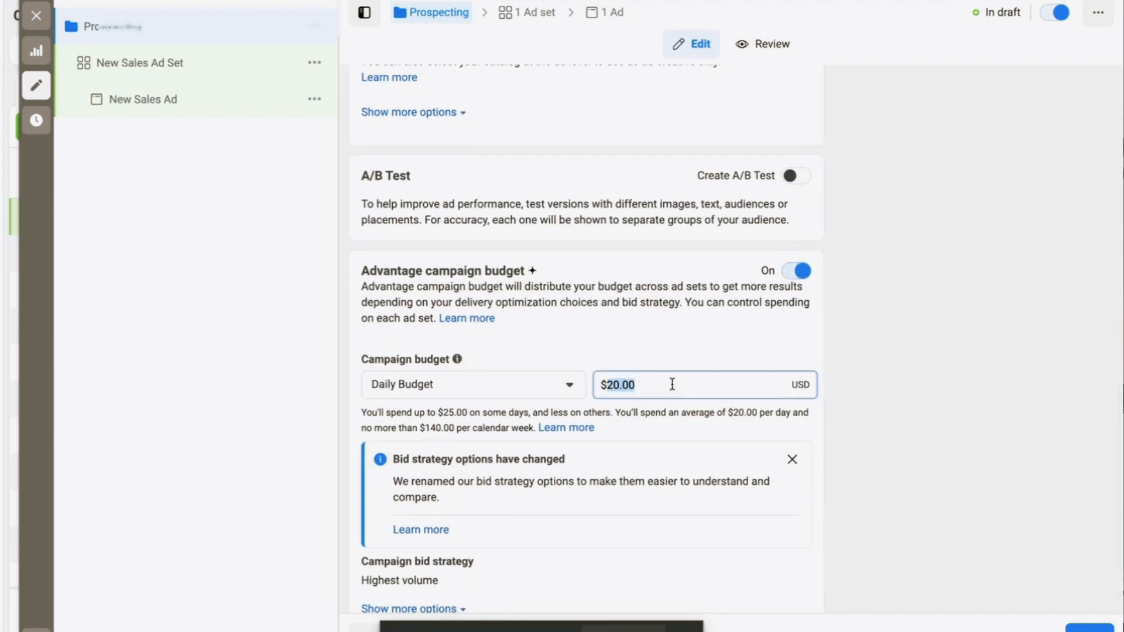
{"action": "type", "text": "100"}
{"action": "left_click", "coordinate": [1004, 442]}
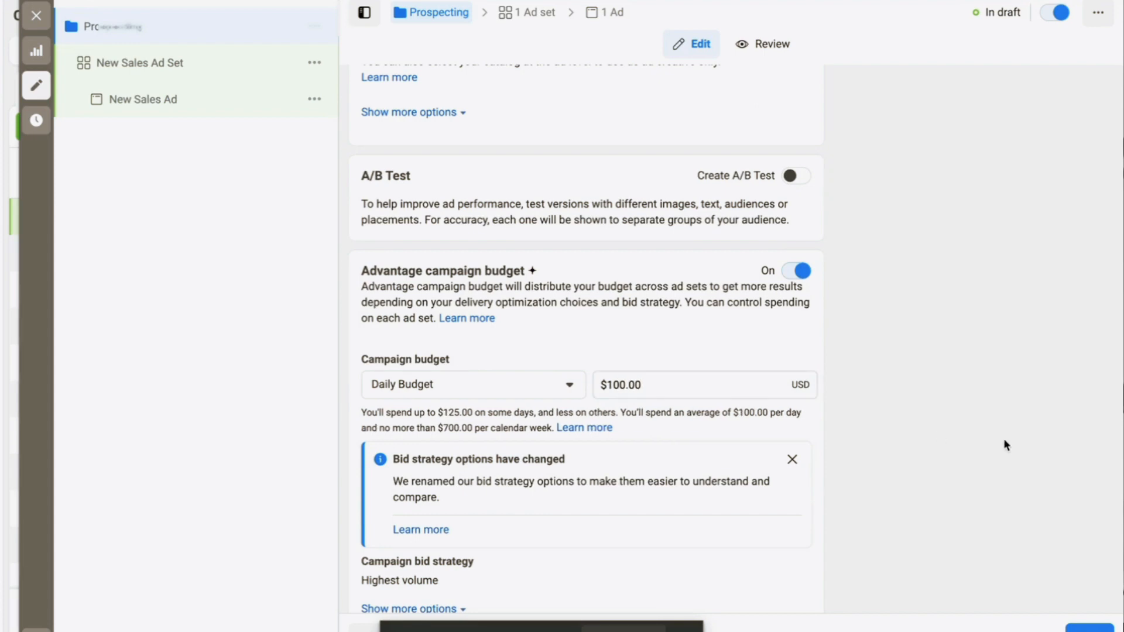
{"action": "scroll", "coordinate": [714, 334], "scroll_direction": "down", "scroll_amount": 1}
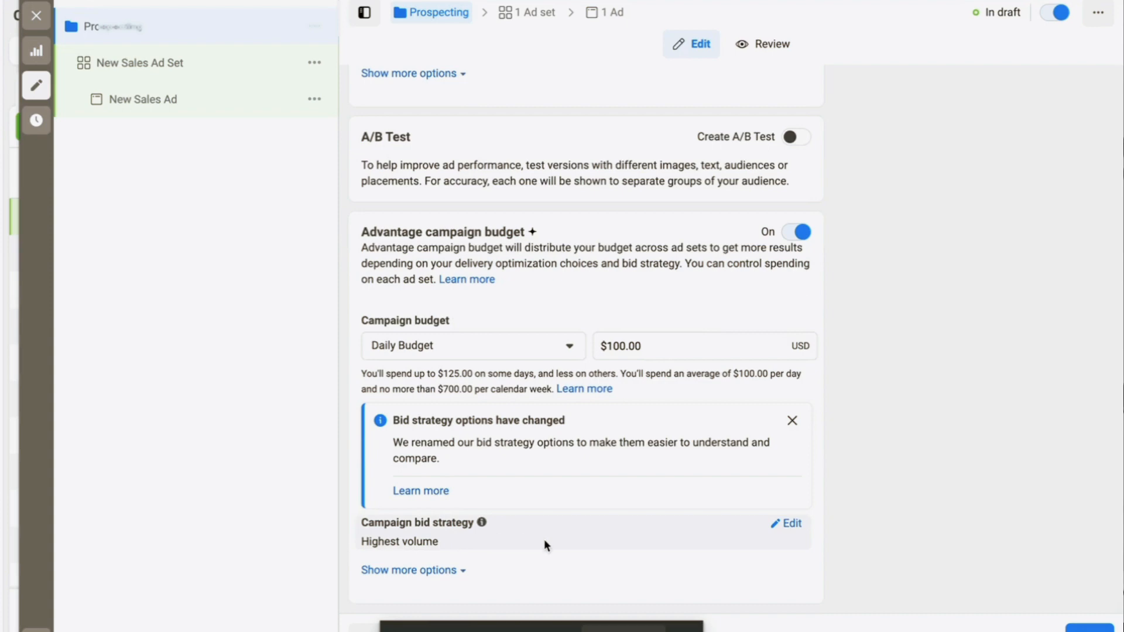
Expand the extra budget options, such as ad scheduling, and review them
{"action": "left_click", "coordinate": [429, 571]}
{"action": "scroll", "coordinate": [513, 526], "scroll_direction": "down", "scroll_amount": 1}
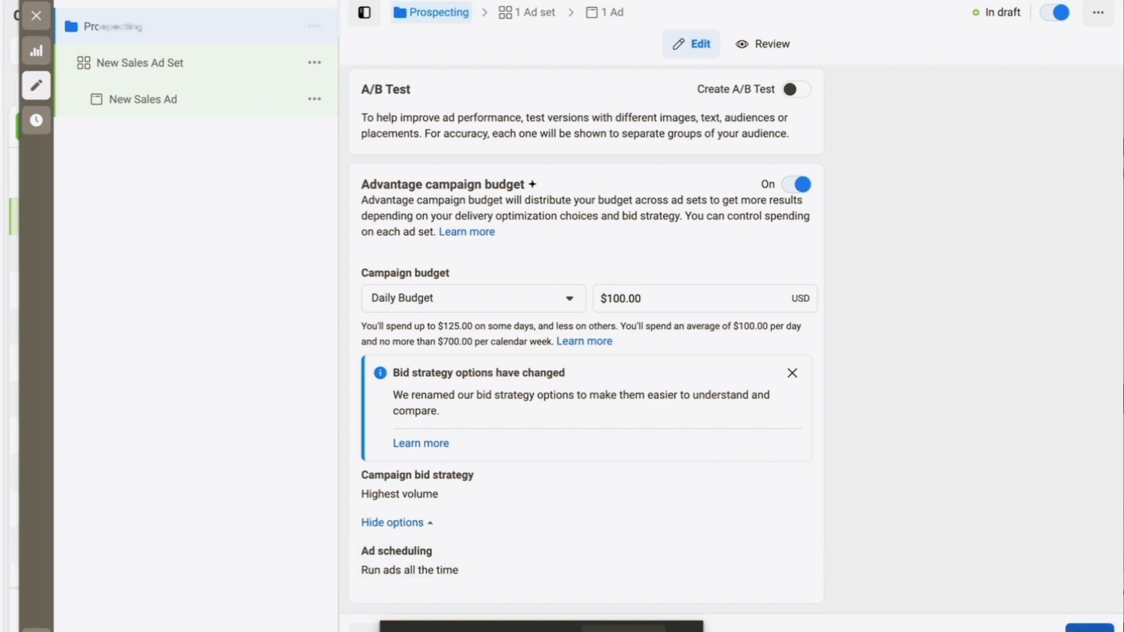
{"action": "scroll", "coordinate": [746, 372], "scroll_direction": "up", "scroll_amount": 8}
{"action": "scroll", "coordinate": [848, 410], "scroll_direction": "down", "scroll_amount": 10}
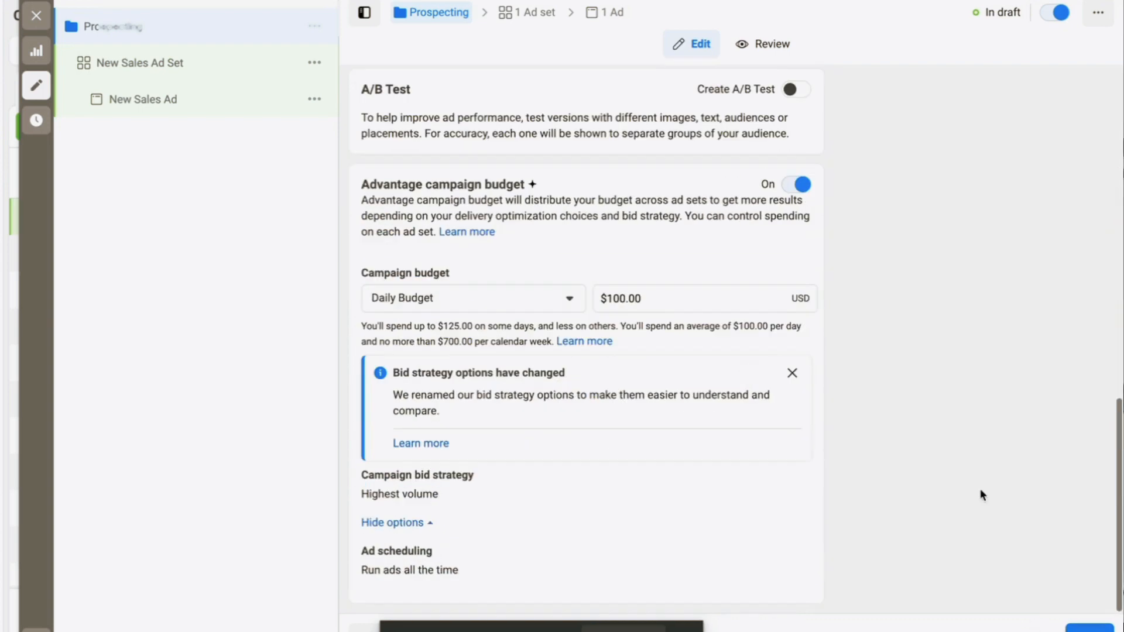
{"action": "scroll", "coordinate": [782, 401], "scroll_direction": "up", "scroll_amount": 9}
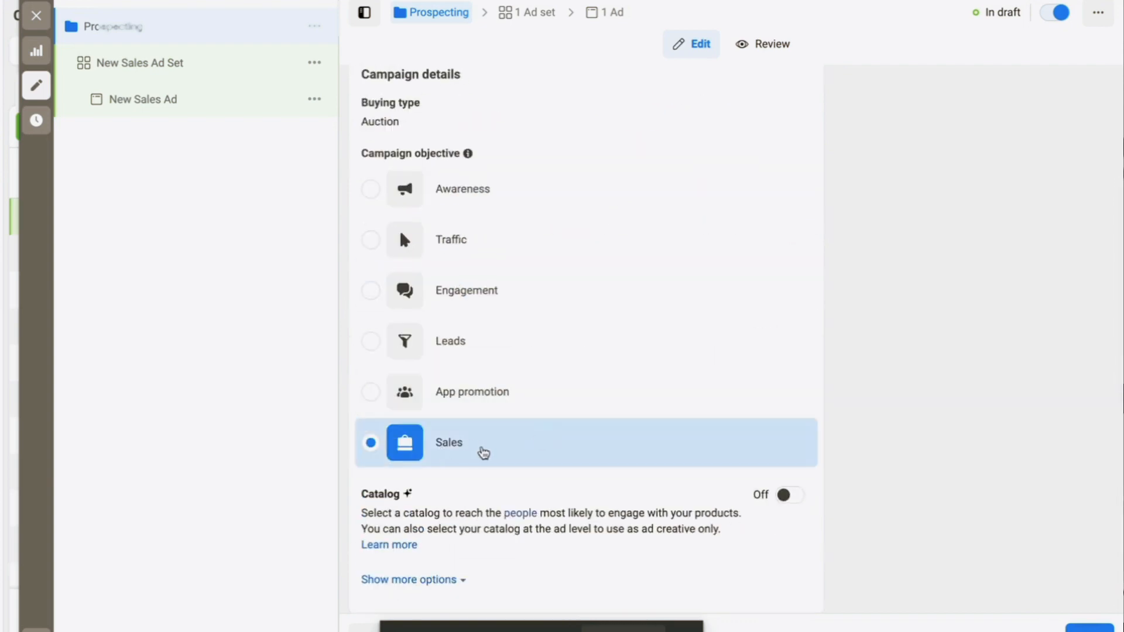
{"action": "scroll", "coordinate": [482, 451], "scroll_direction": "down", "scroll_amount": 4}
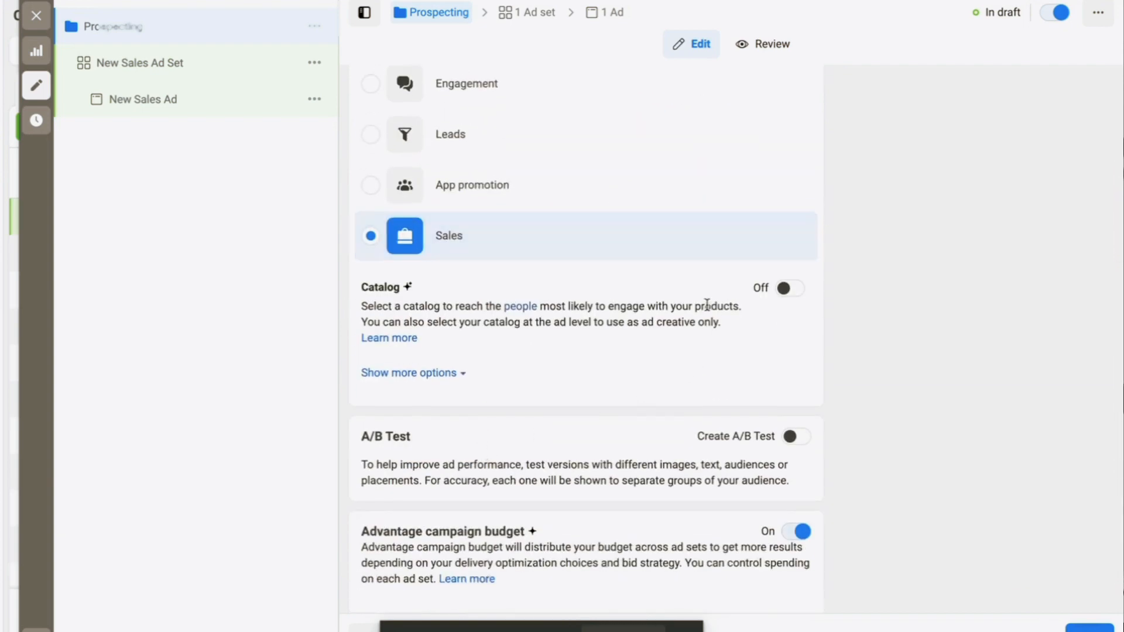
{"action": "scroll", "coordinate": [744, 327], "scroll_direction": "down", "scroll_amount": 5}
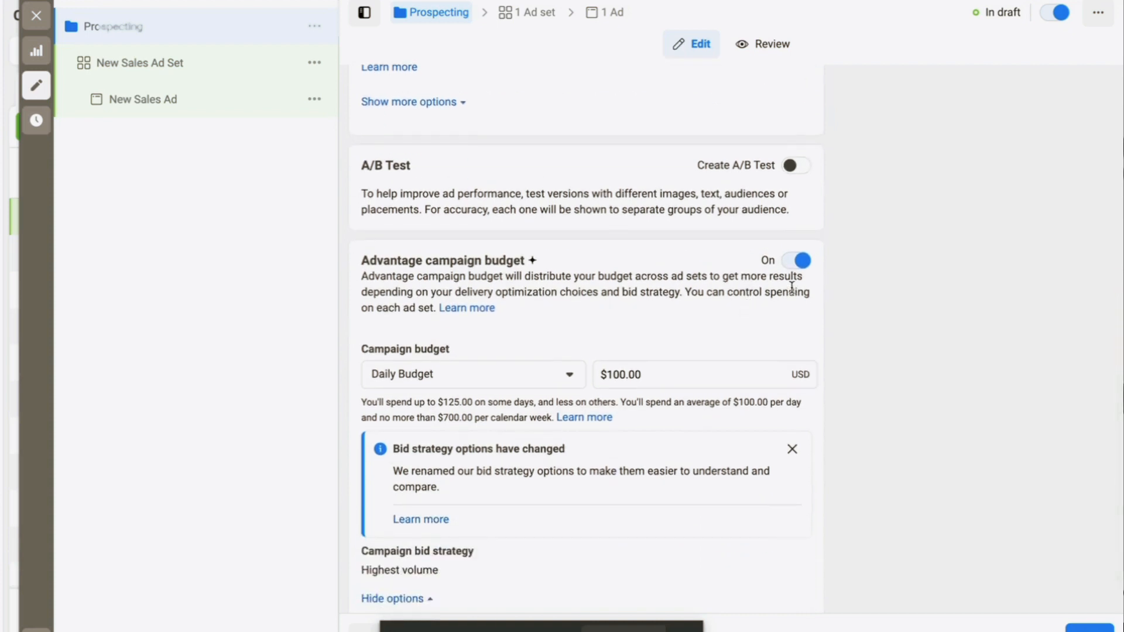
{"action": "scroll", "coordinate": [711, 374], "scroll_direction": "down", "scroll_amount": 1}
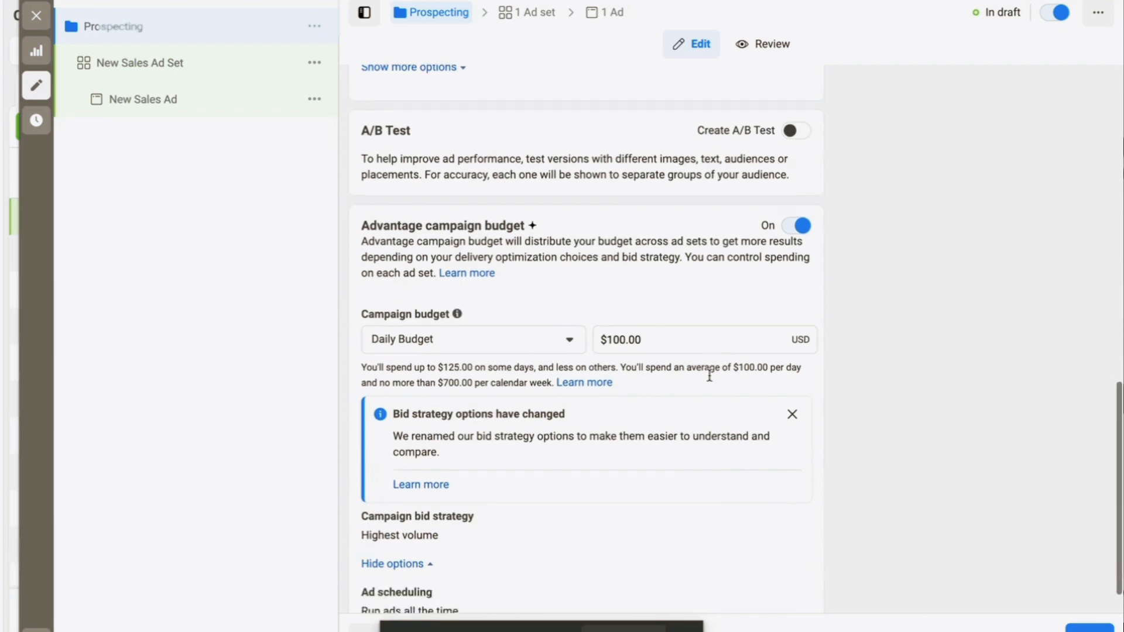
{"action": "scroll", "coordinate": [691, 449], "scroll_direction": "down", "scroll_amount": 1}
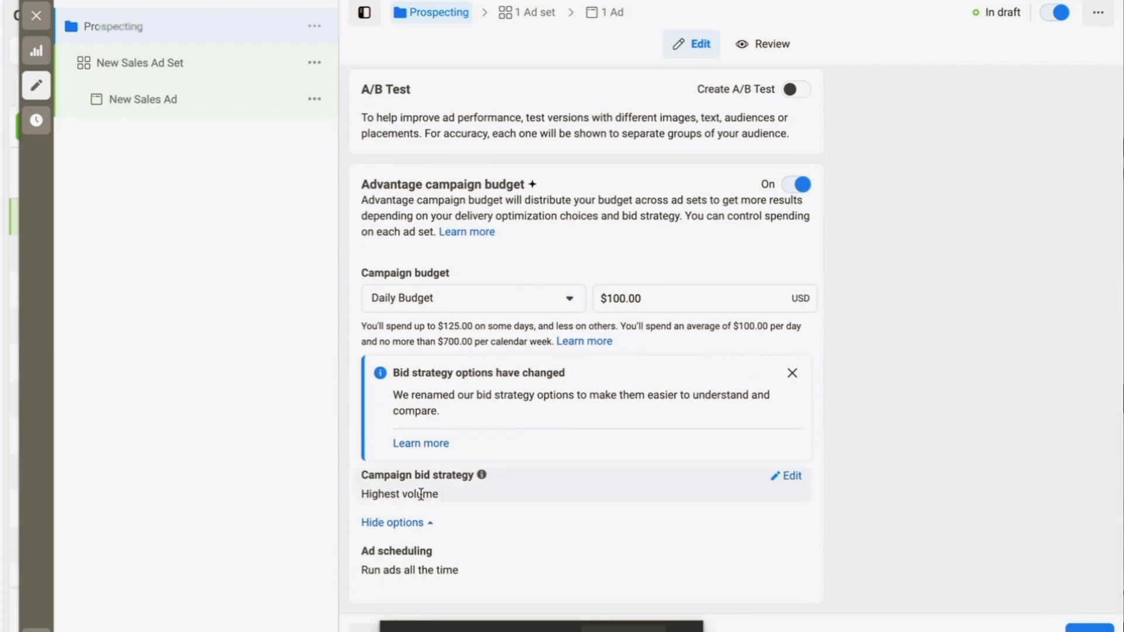
Set the campaign bid strategy to Highest volume and move to the New Sales Ad Set
{"action": "left_click", "coordinate": [792, 476]}
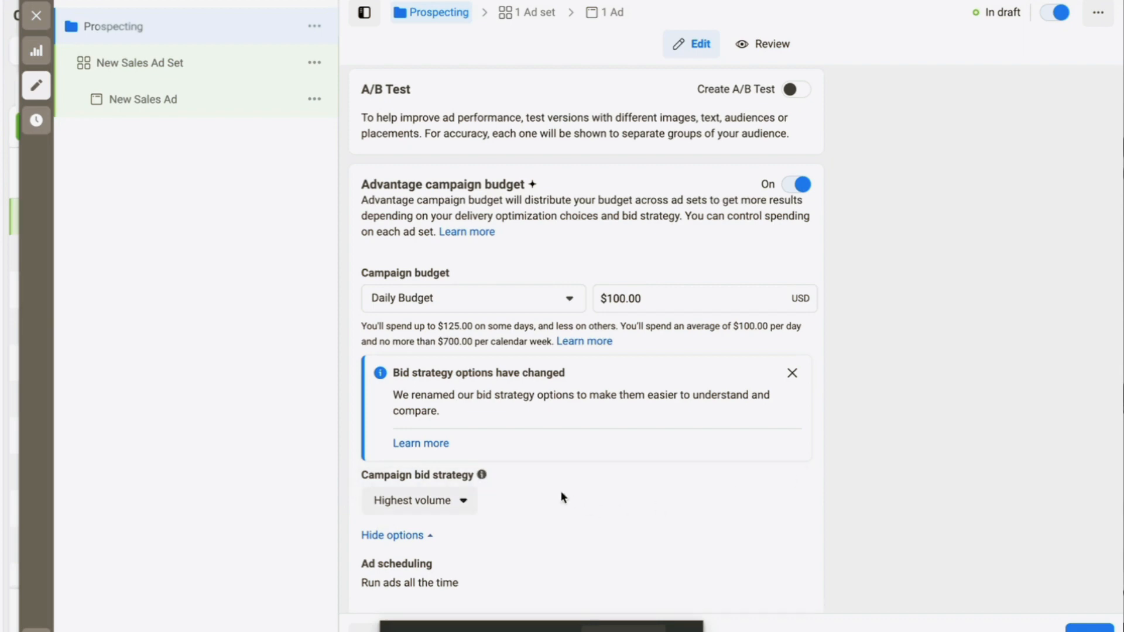
{"action": "left_click", "coordinate": [436, 503]}
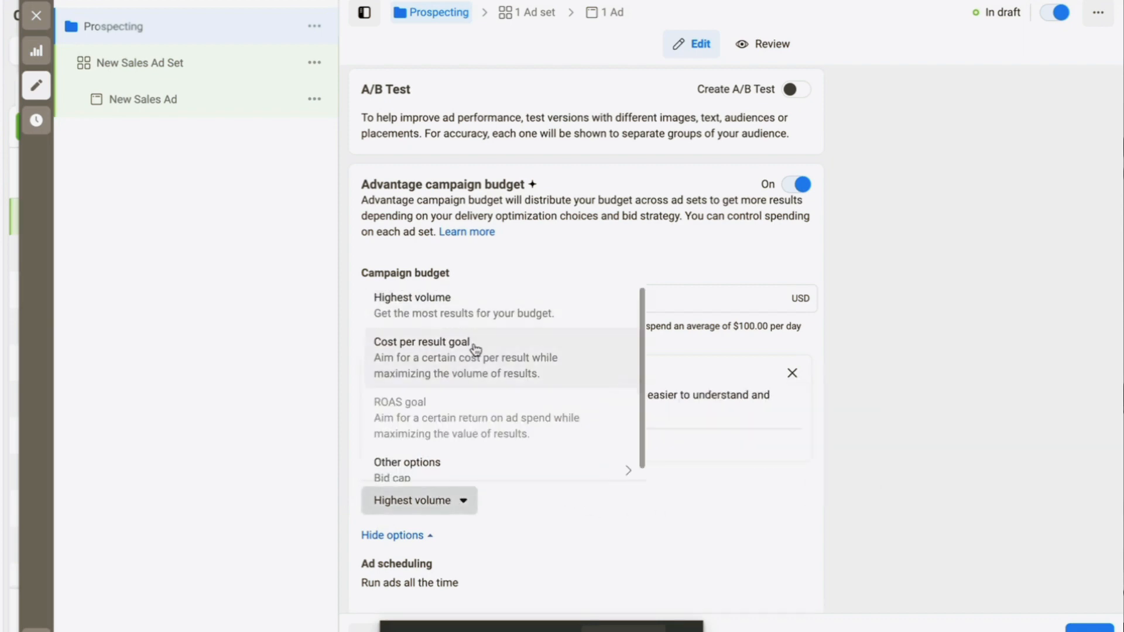
{"action": "scroll", "coordinate": [474, 354], "scroll_direction": "down", "scroll_amount": 1}
{"action": "mouse_move", "coordinate": [426, 401]}
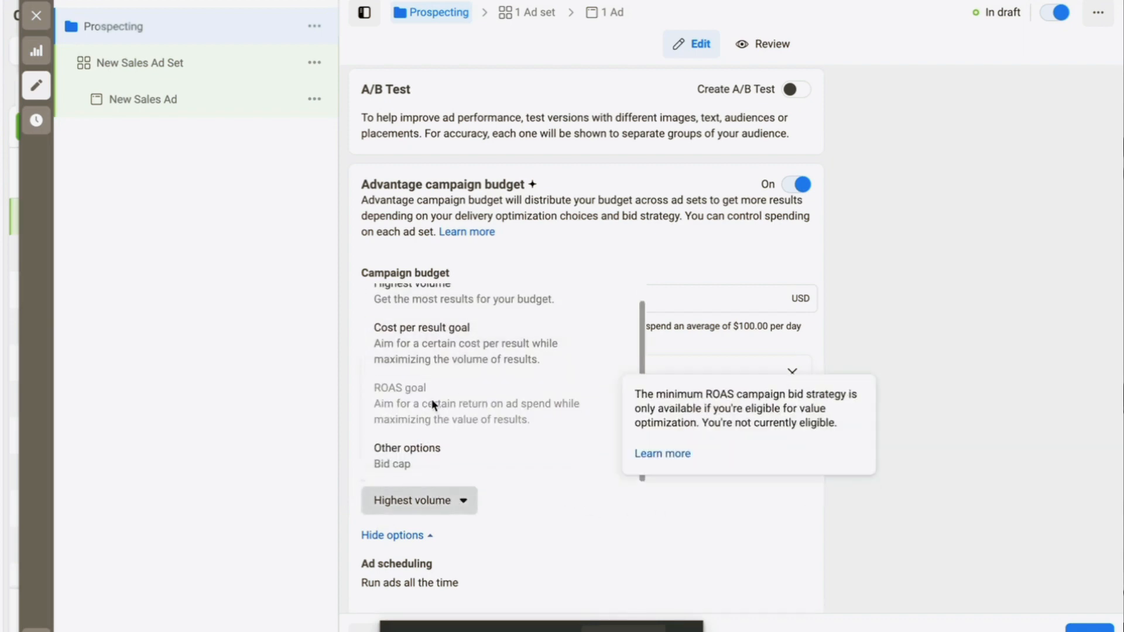
{"action": "scroll", "coordinate": [435, 398], "scroll_direction": "up", "scroll_amount": 1}
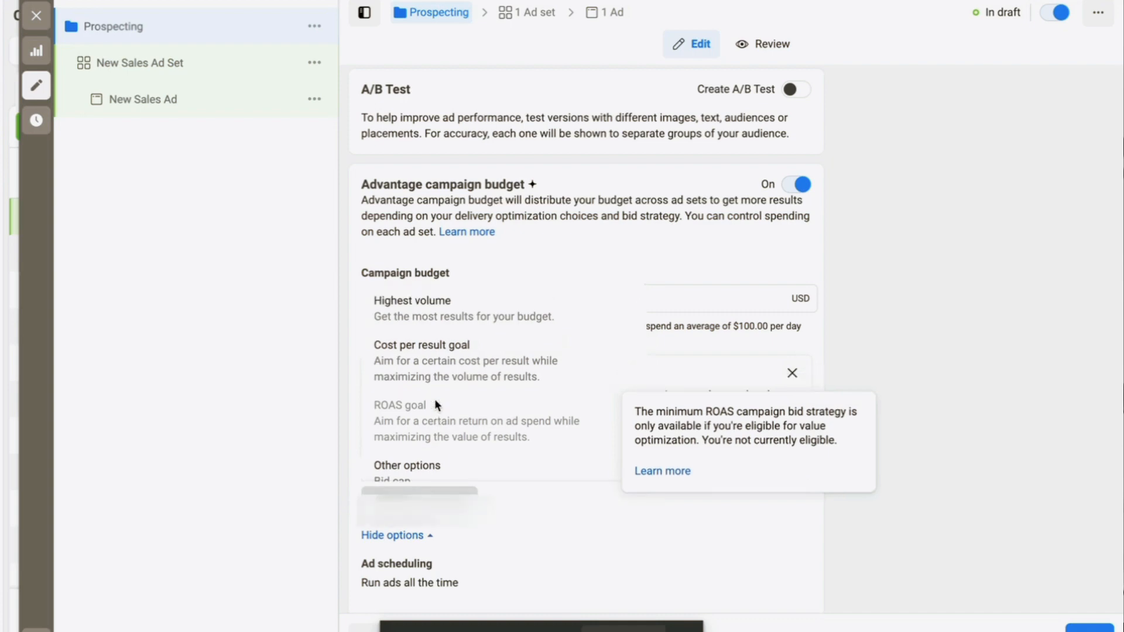
{"action": "left_click", "coordinate": [427, 311]}
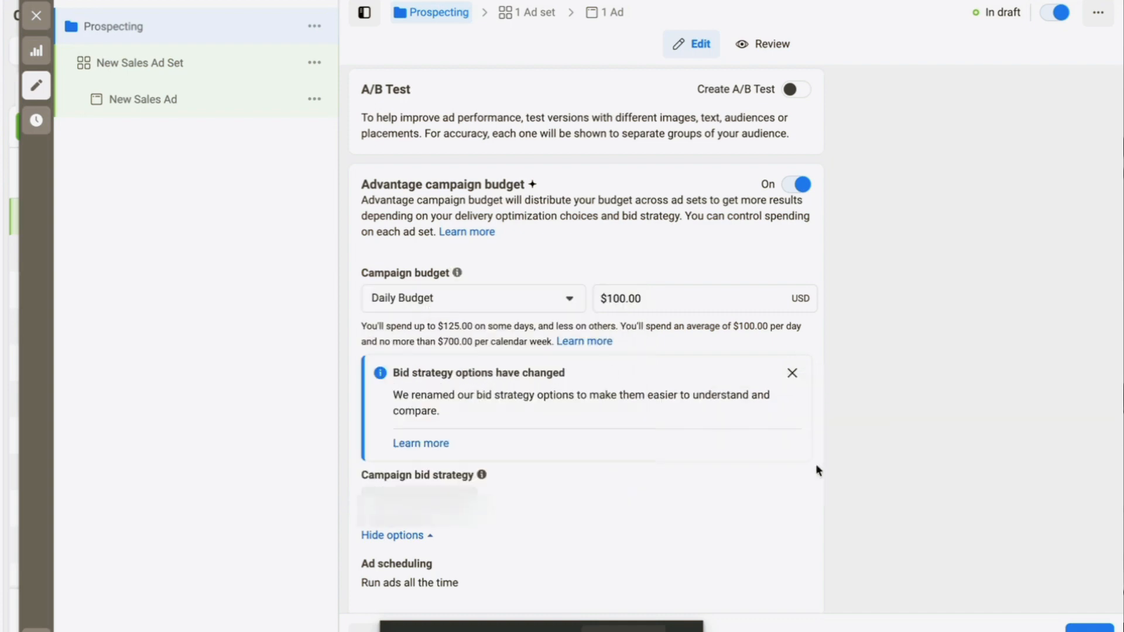
{"action": "left_click", "coordinate": [1080, 629]}
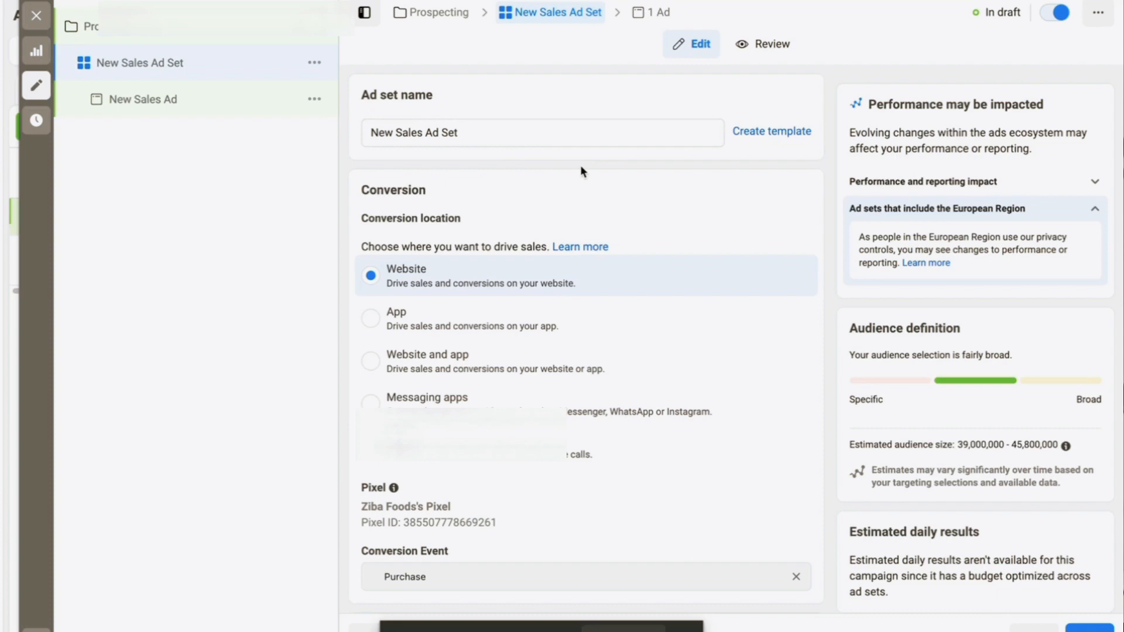
Keep Website as conversion location and choose Purchase as the conversion event
{"action": "scroll", "coordinate": [683, 241], "scroll_direction": "down", "scroll_amount": 2}
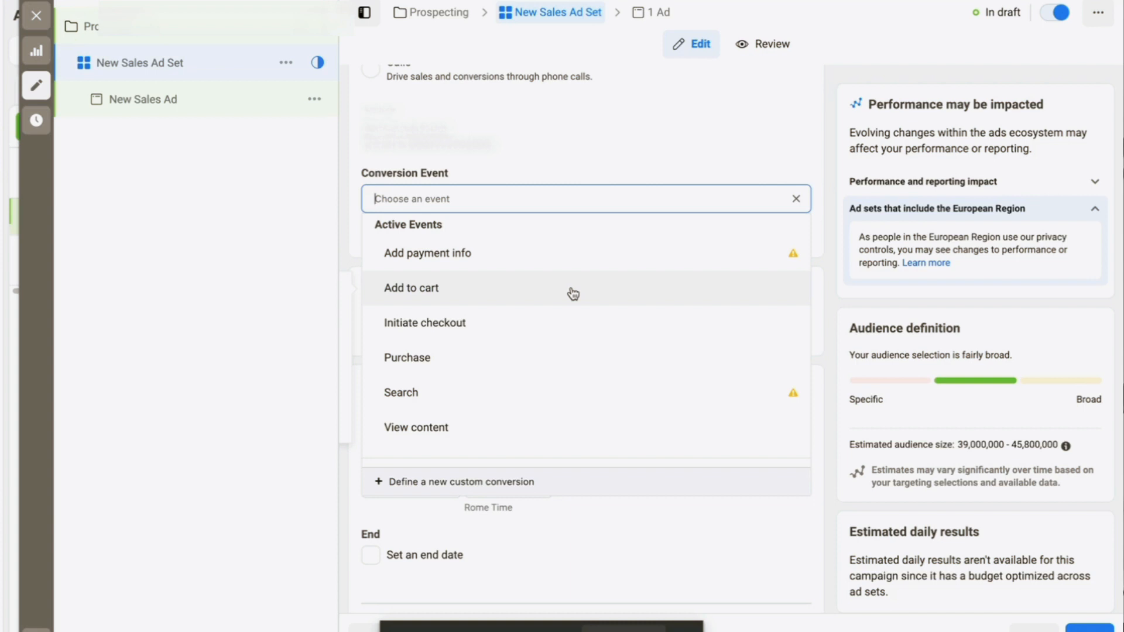
{"action": "left_click", "coordinate": [532, 360]}
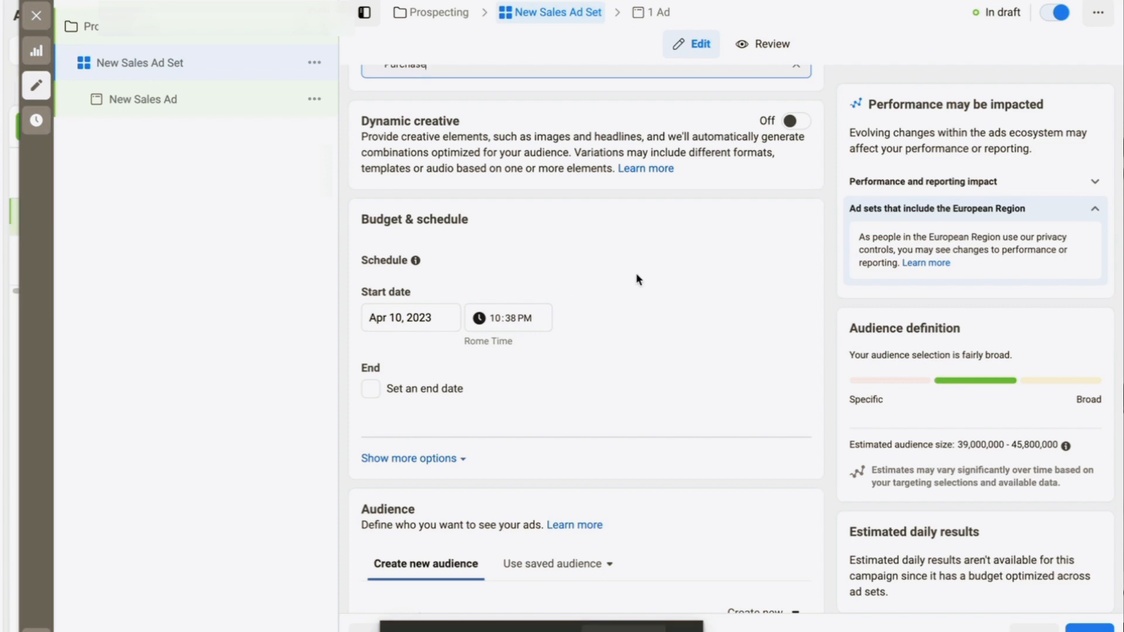
Scroll down to the Audience section targeting Italy, ages 18–65+, all genders
{"action": "scroll", "coordinate": [636, 273], "scroll_direction": "down", "scroll_amount": 6}
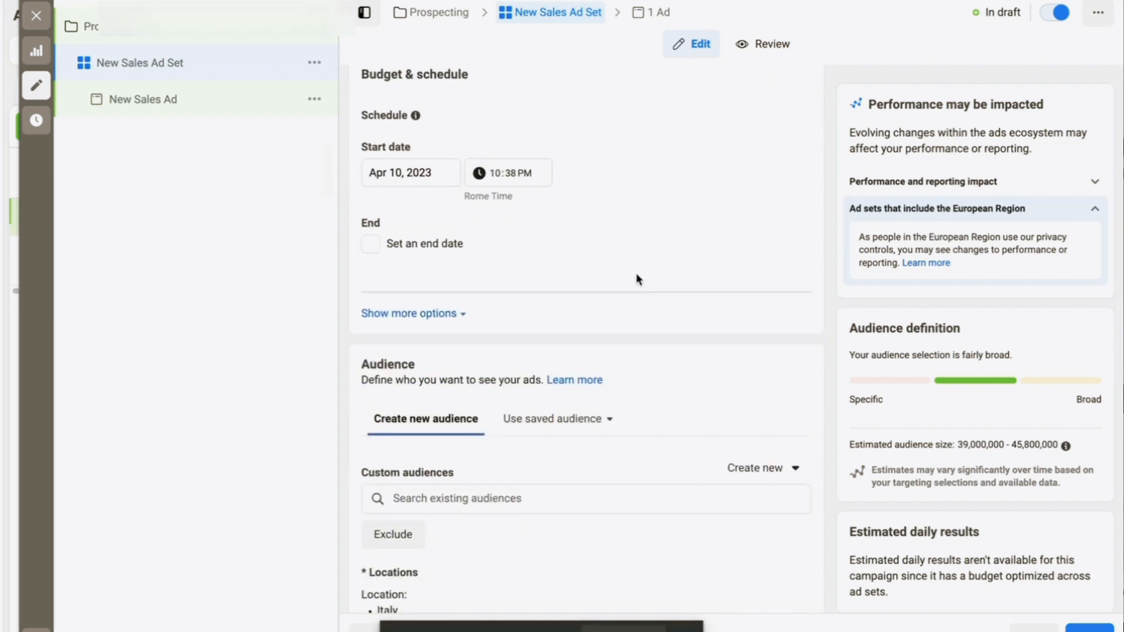
{"action": "scroll", "coordinate": [599, 279], "scroll_direction": "down", "scroll_amount": 1}
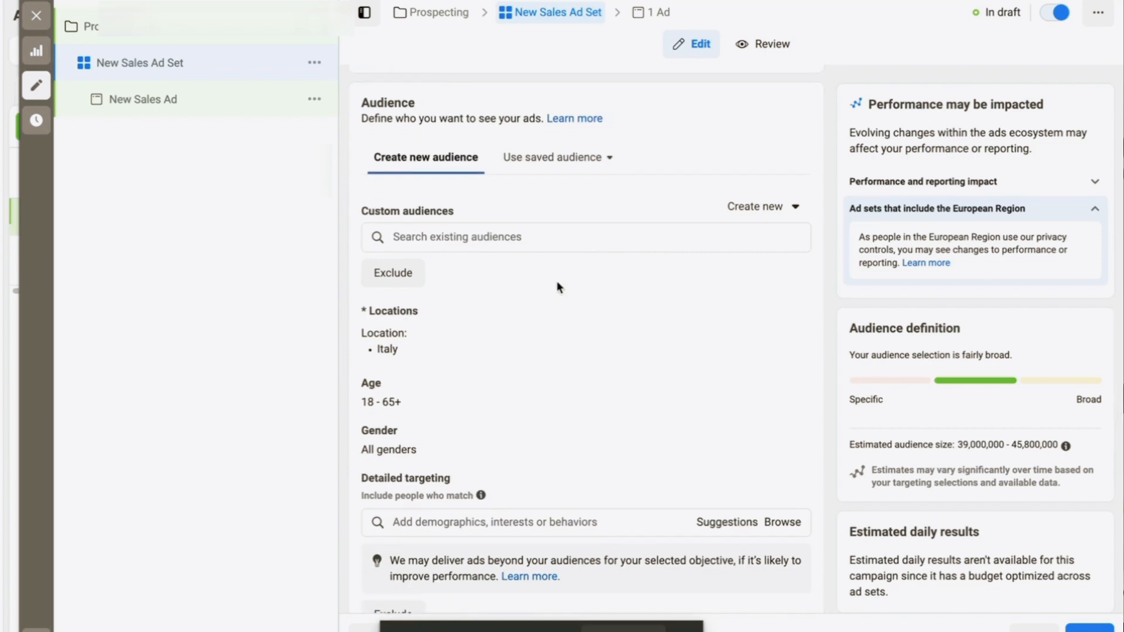
Remove Italy and add United States as the target location via 'united sta'
{"action": "left_click", "coordinate": [790, 317]}
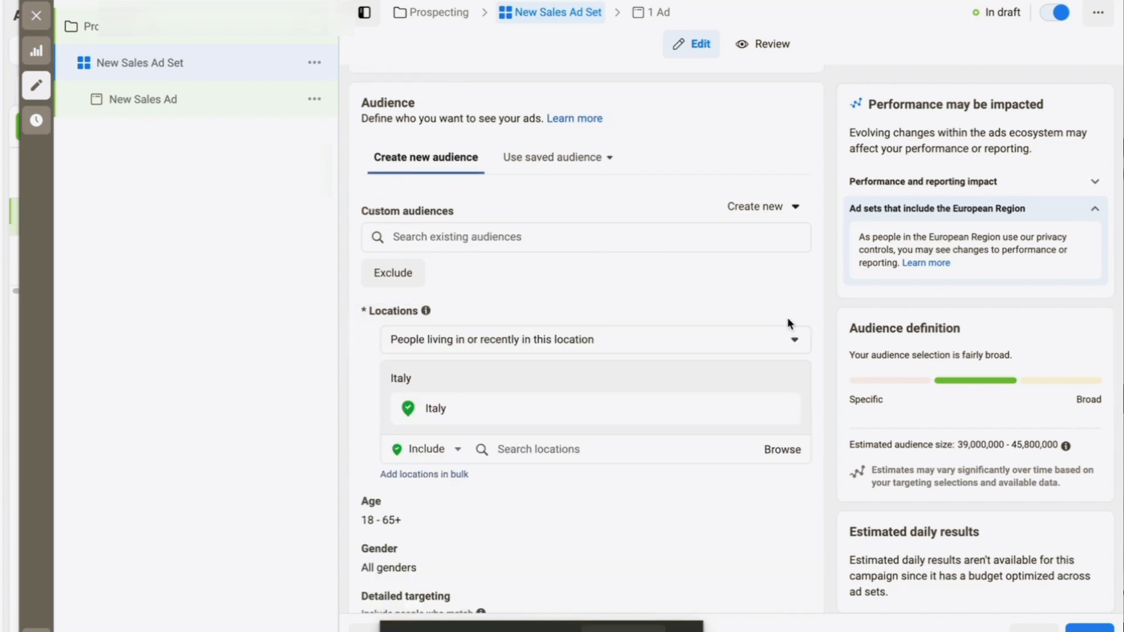
{"action": "mouse_move", "coordinate": [619, 408]}
{"action": "left_click", "coordinate": [762, 409]}
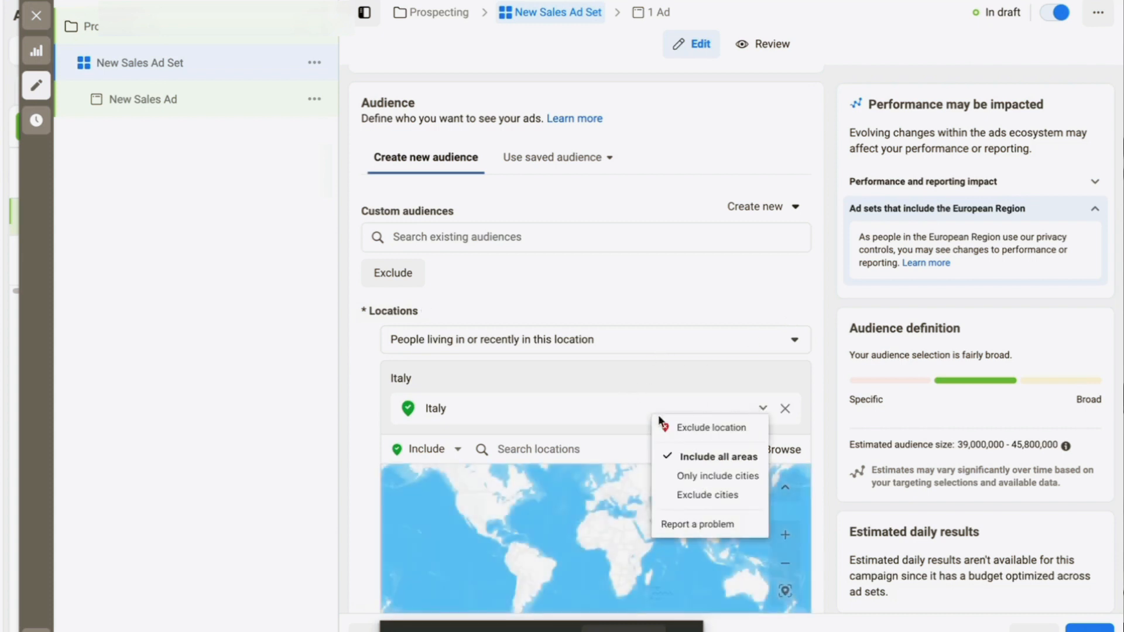
{"action": "left_click", "coordinate": [513, 423]}
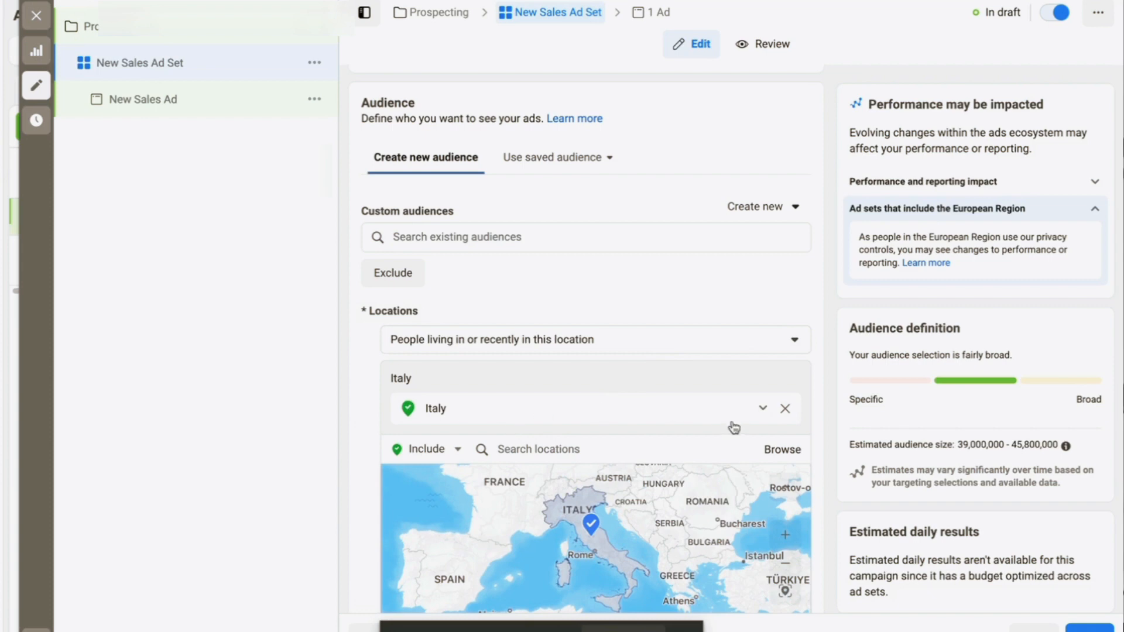
{"action": "left_click", "coordinate": [785, 409]}
{"action": "left_click", "coordinate": [586, 427]}
{"action": "type", "text": "united s"}
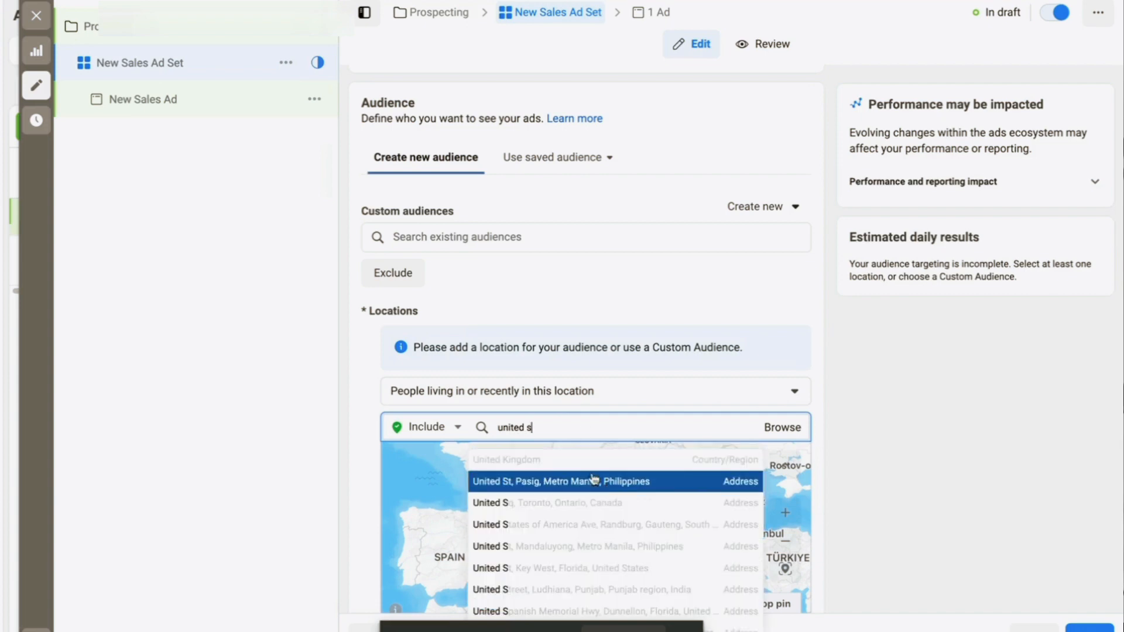
{"action": "type", "text": "ta"}
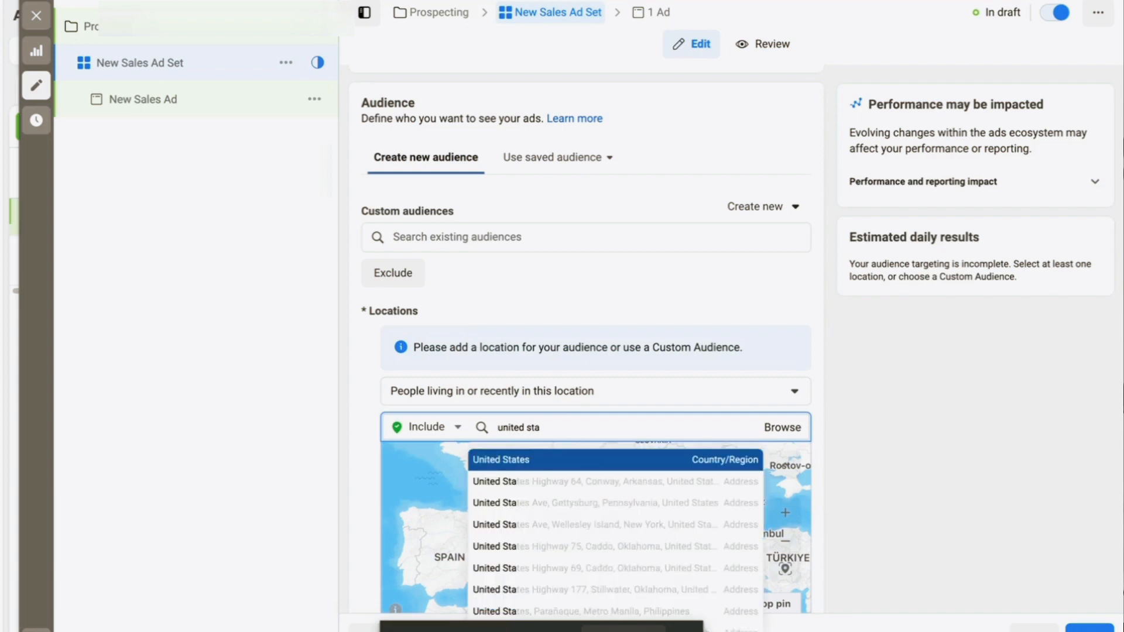
{"action": "left_click", "coordinate": [585, 460]}
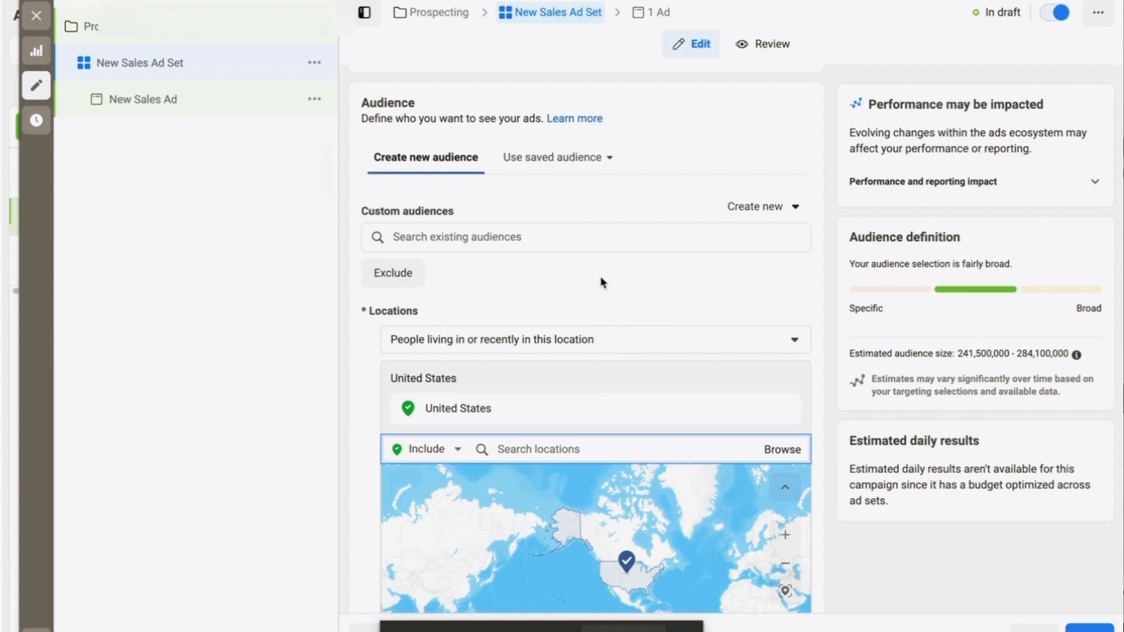
Restrict location targeting to people living in the United States, narrowing the audience to 241.1M–283.7M
{"action": "left_click", "coordinate": [615, 337]}
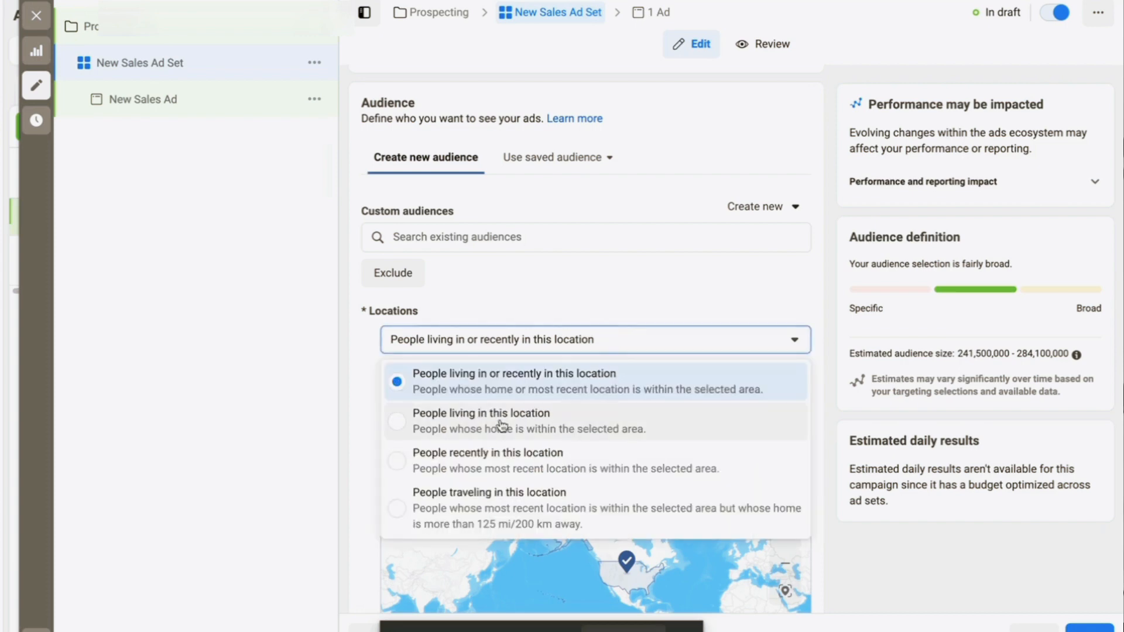
{"action": "left_click", "coordinate": [425, 434]}
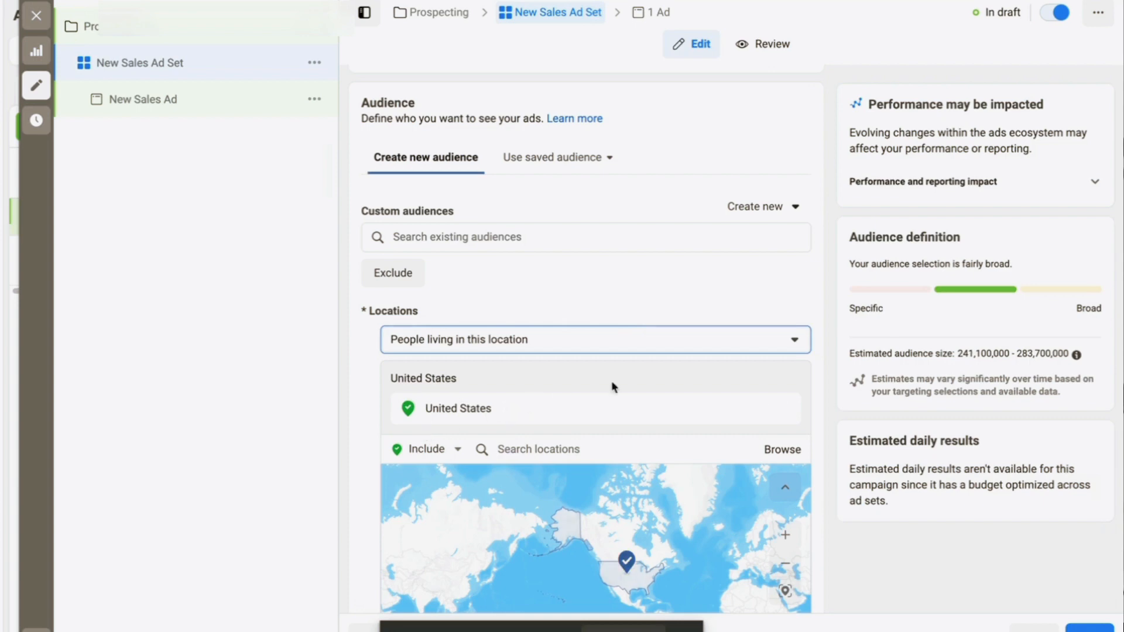
{"action": "scroll", "coordinate": [729, 380], "scroll_direction": "down", "scroll_amount": 2}
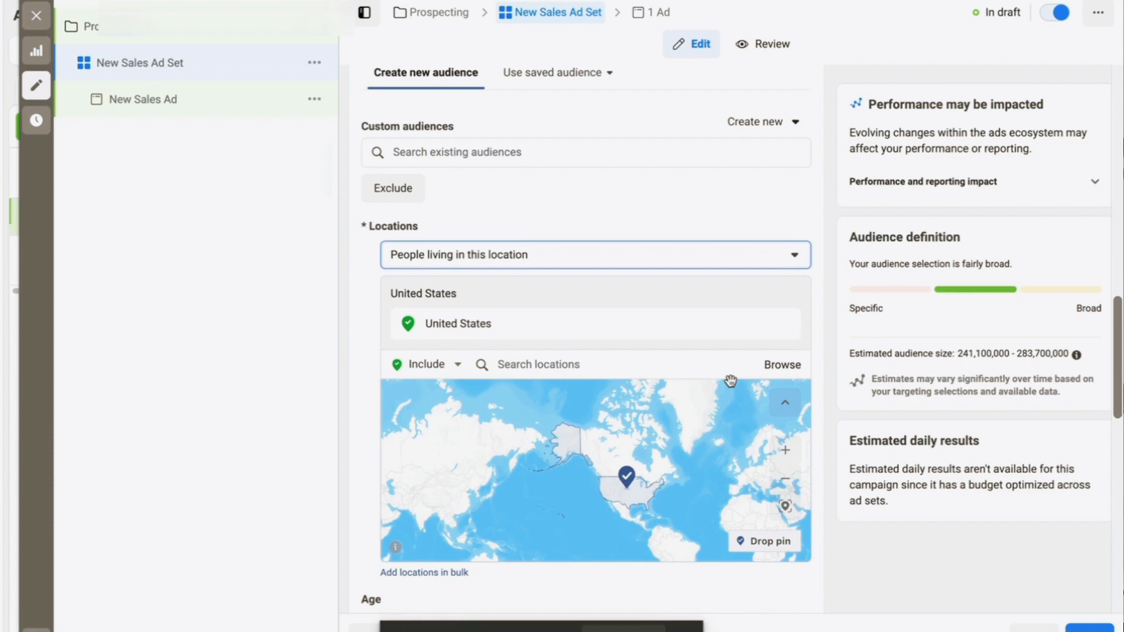
{"action": "scroll", "coordinate": [820, 374], "scroll_direction": "down", "scroll_amount": 1}
{"action": "scroll", "coordinate": [820, 374], "scroll_direction": "up", "scroll_amount": 2}
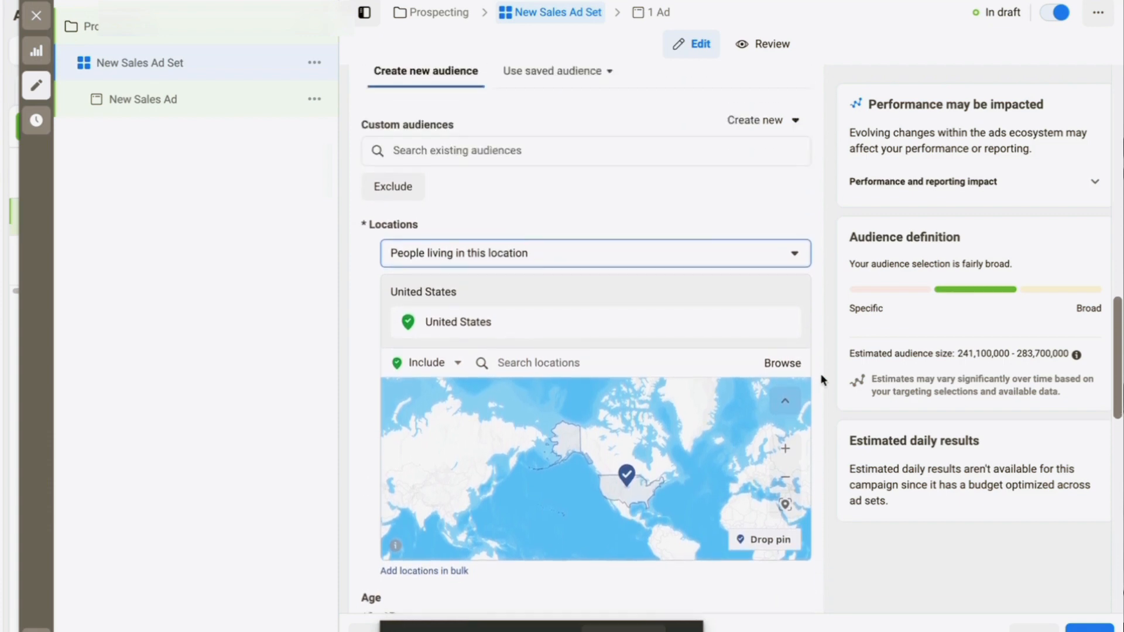
{"action": "scroll", "coordinate": [820, 374], "scroll_direction": "down", "scroll_amount": 2}
{"action": "scroll", "coordinate": [820, 374], "scroll_direction": "down", "scroll_amount": 5}
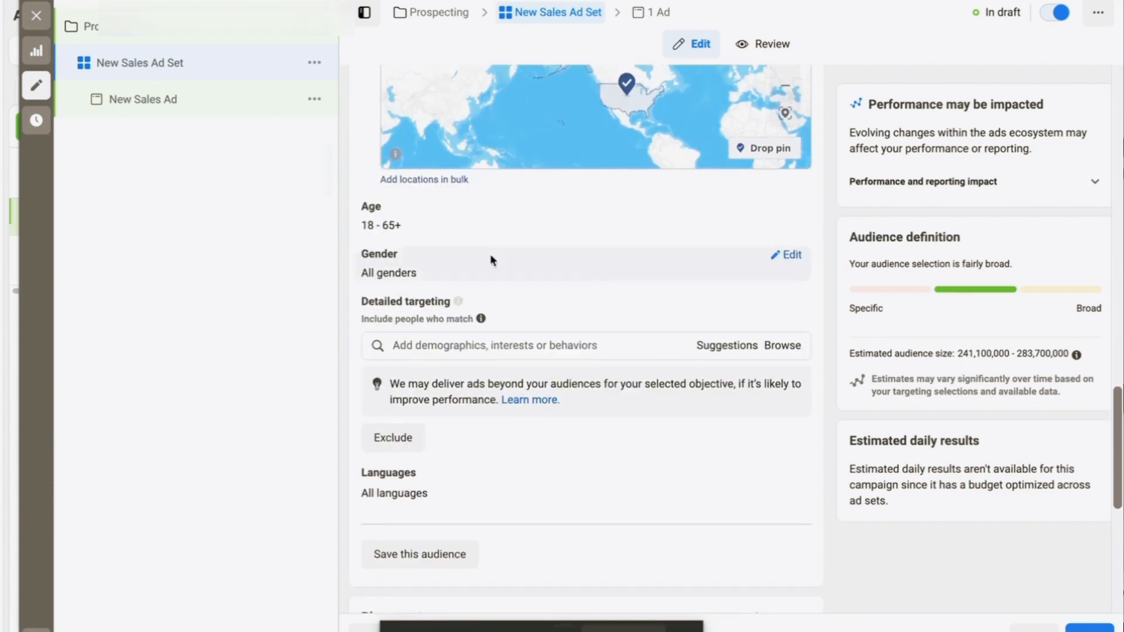
Open the age range for editing, leave it at 18 to 65+, and click into Detailed targeting
{"action": "mouse_move", "coordinate": [389, 206]}
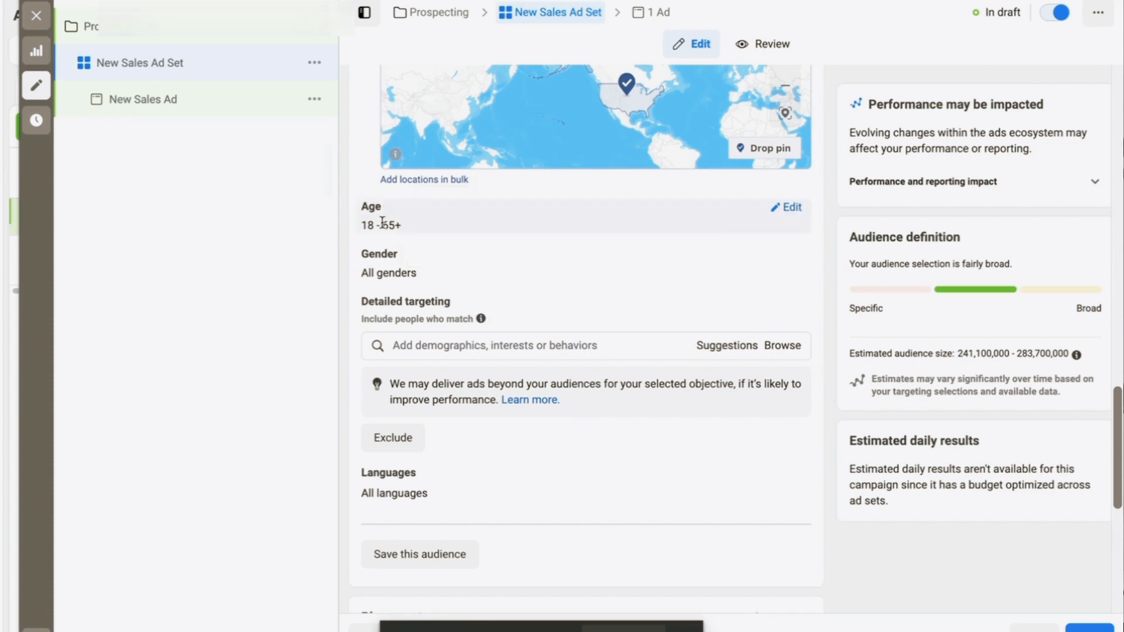
{"action": "left_click", "coordinate": [789, 208]}
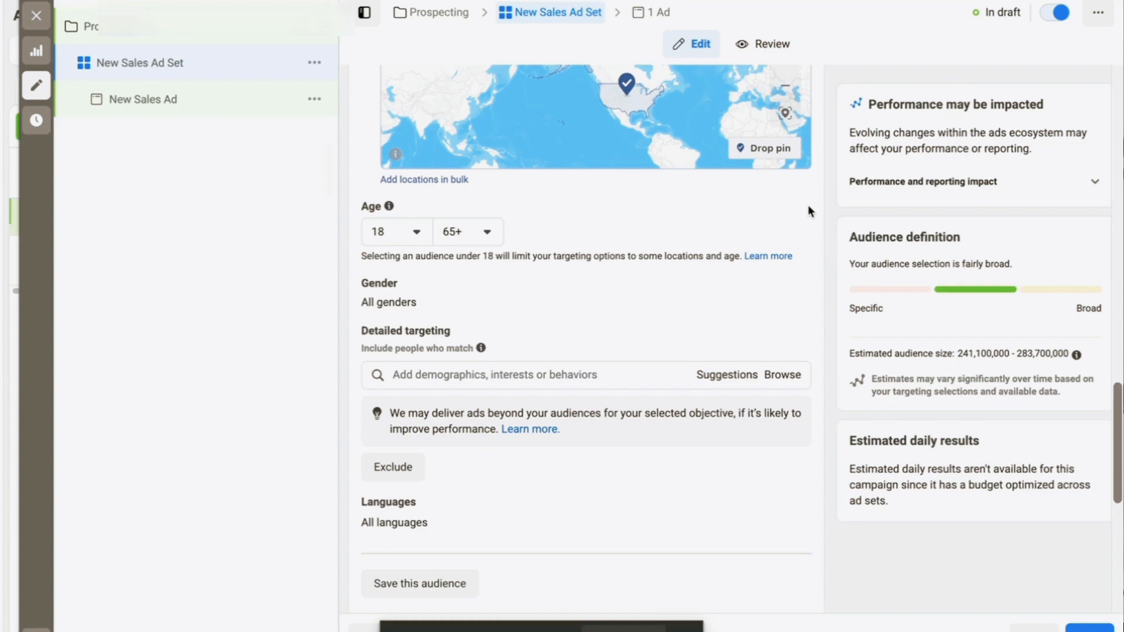
{"action": "scroll", "coordinate": [805, 205], "scroll_direction": "down", "scroll_amount": 1}
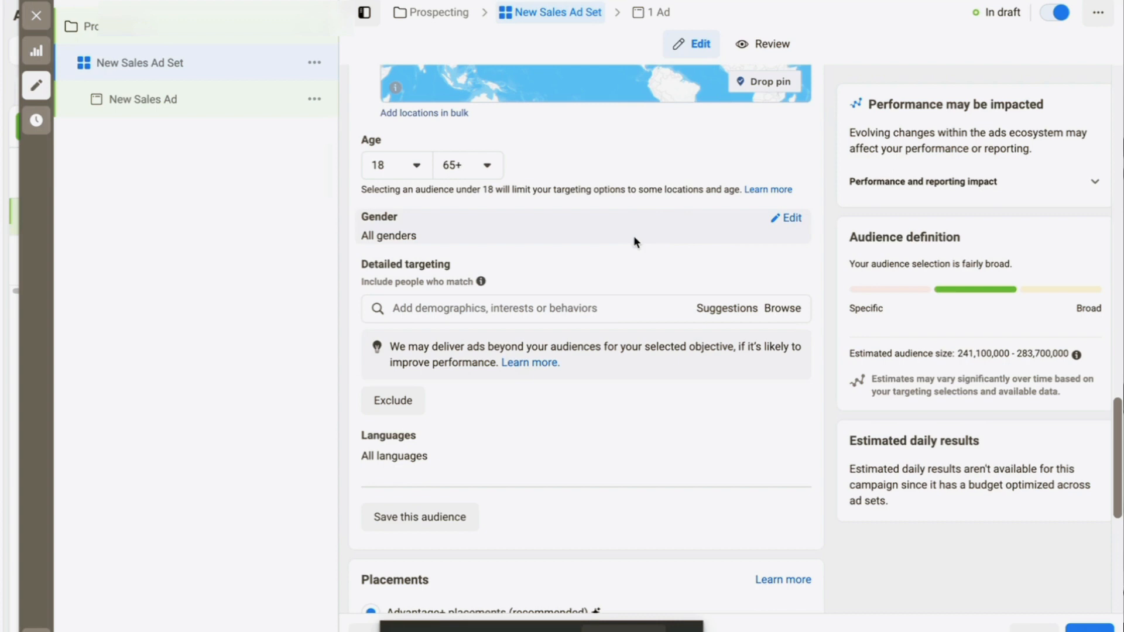
{"action": "scroll", "coordinate": [633, 242], "scroll_direction": "down", "scroll_amount": 1}
{"action": "left_click", "coordinate": [550, 275]}
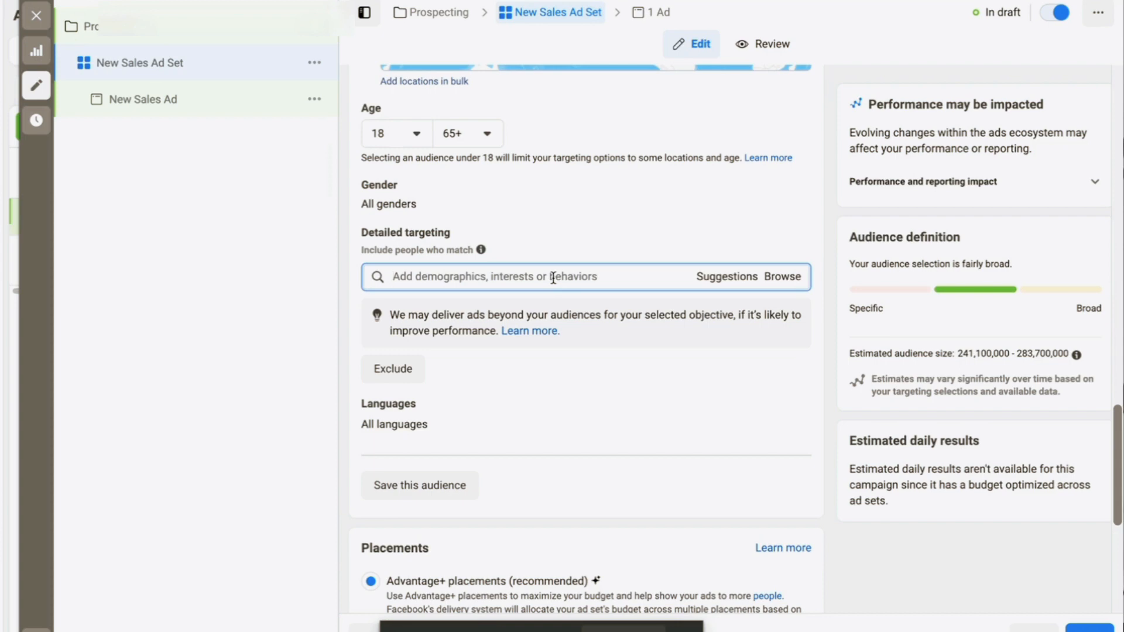
Search 'fashion', add Fashion accessories (accessories) as an interest, and bring up more suggestions
{"action": "type", "text": "fashion"}
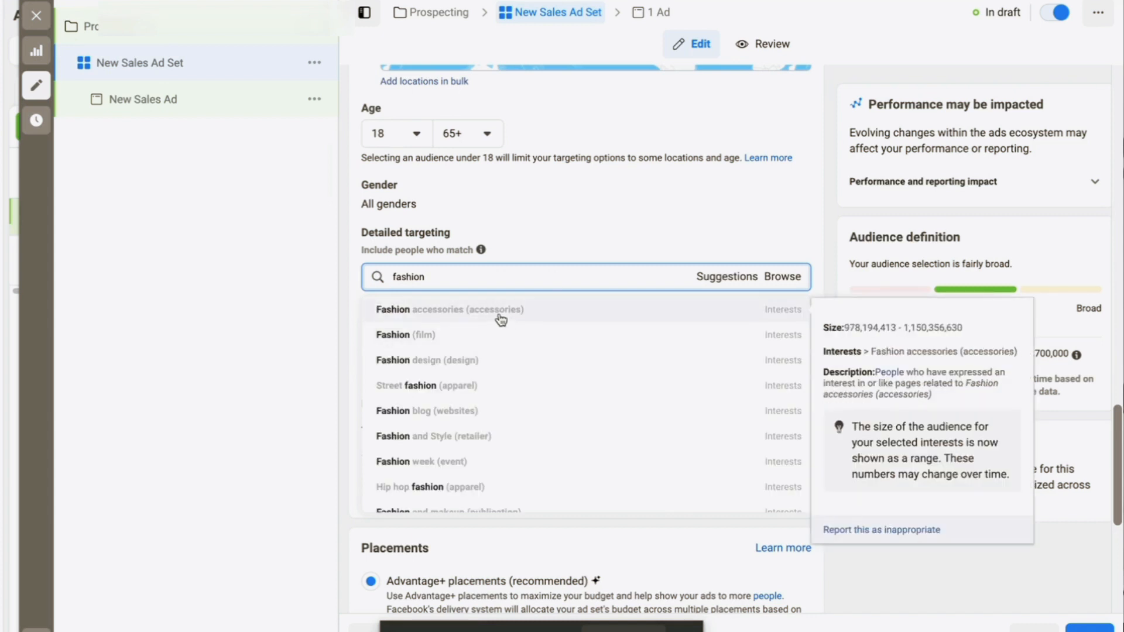
{"action": "scroll", "coordinate": [497, 379], "scroll_direction": "down", "scroll_amount": 5}
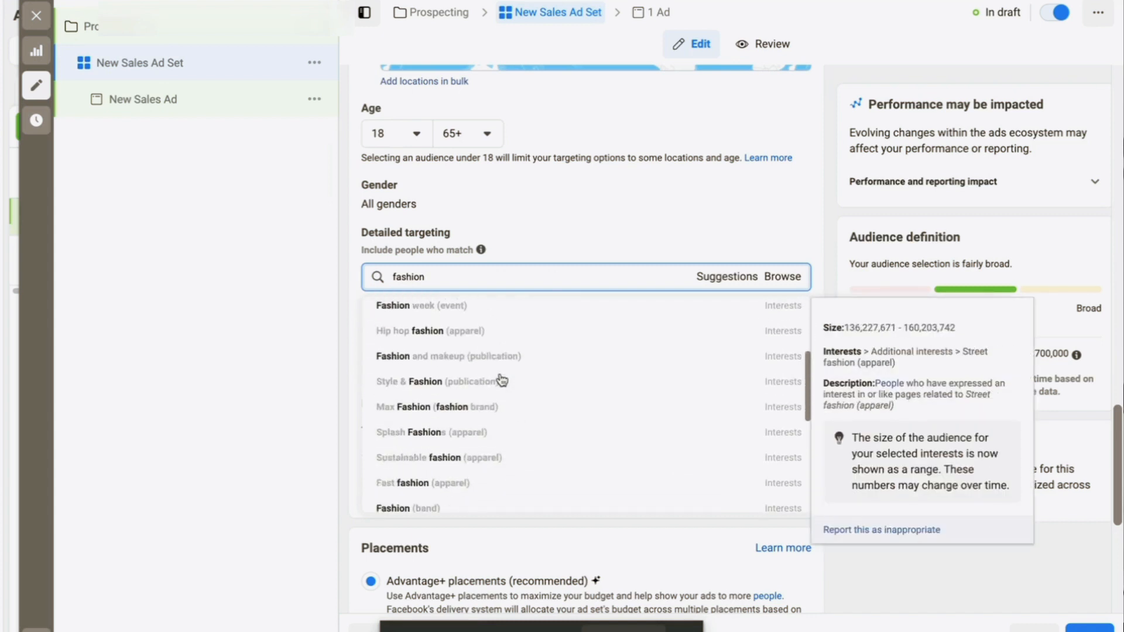
{"action": "scroll", "coordinate": [501, 381], "scroll_direction": "up", "scroll_amount": 5}
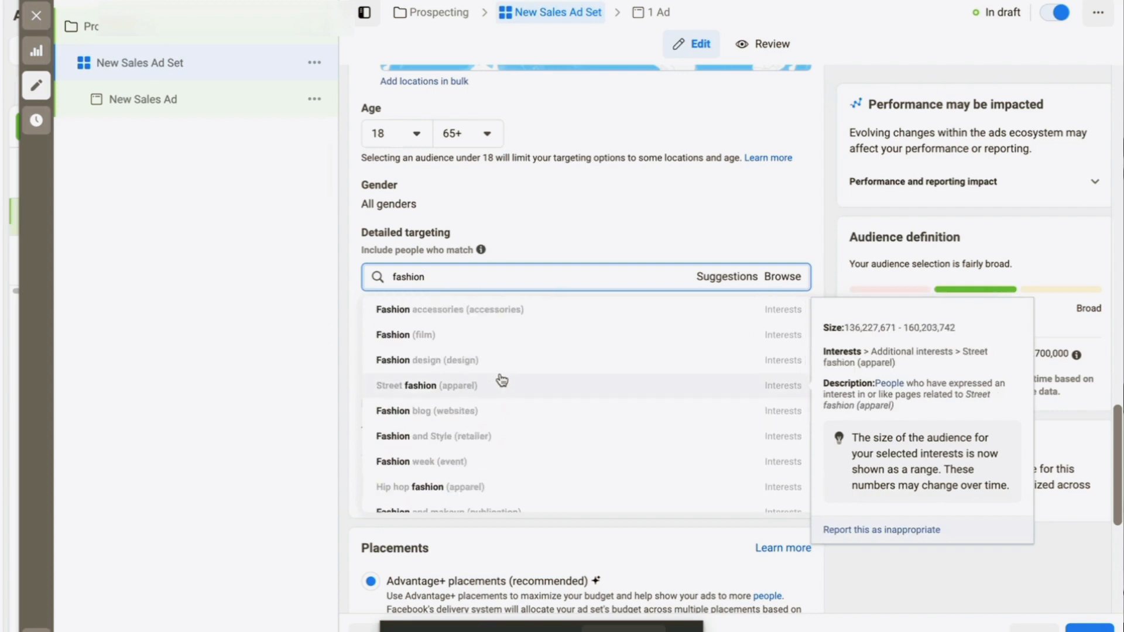
{"action": "left_click", "coordinate": [441, 319]}
{"action": "left_click", "coordinate": [451, 352]}
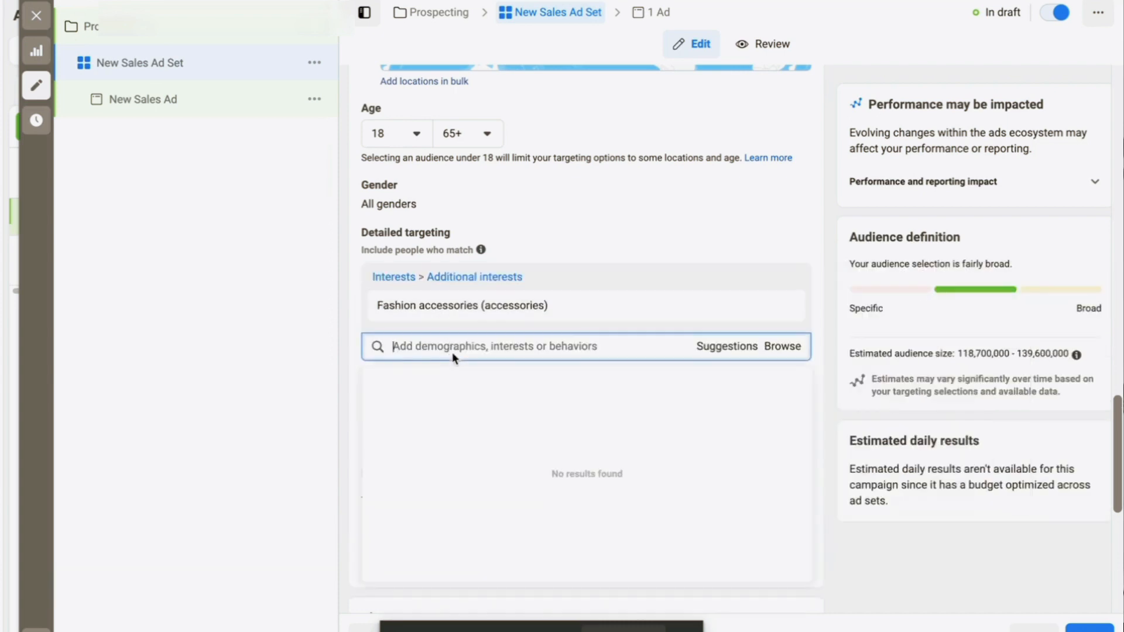
{"action": "left_click", "coordinate": [719, 349]}
Add Clothing, Top, Sweater, Outerwear and Shirt as detailed targeting interests
{"action": "mouse_move", "coordinate": [475, 414]}
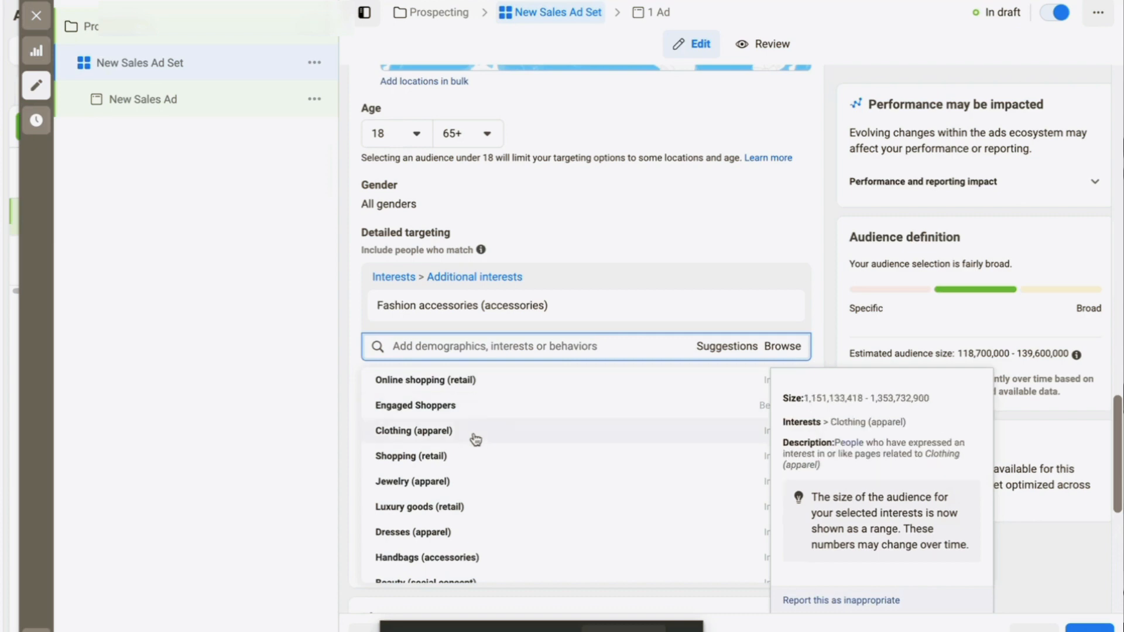
{"action": "left_click", "coordinate": [475, 439]}
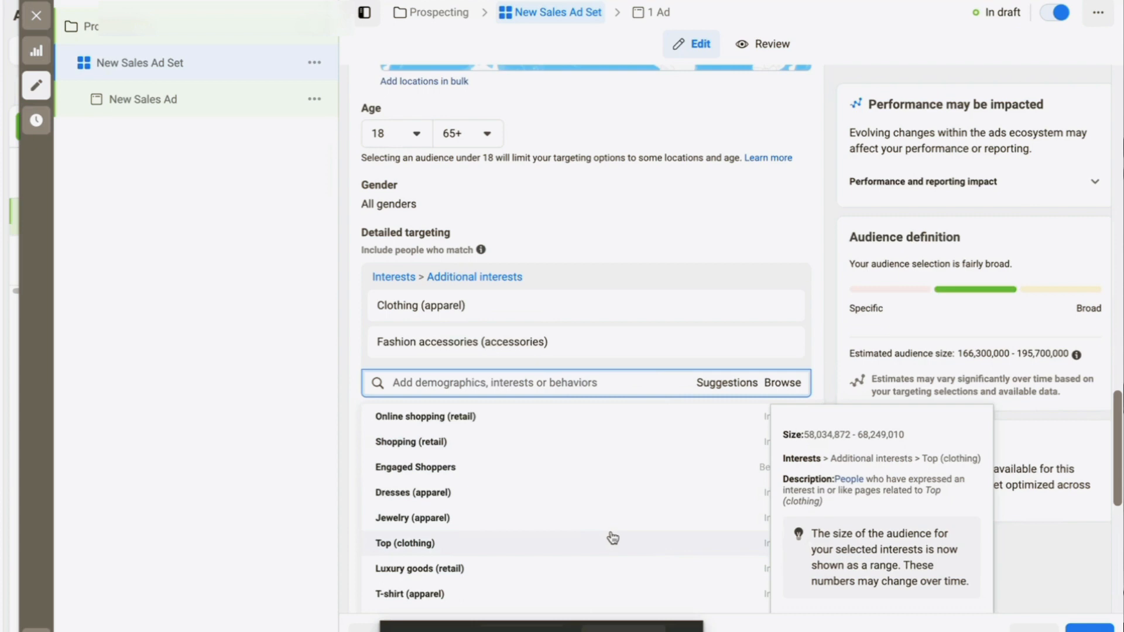
{"action": "left_click", "coordinate": [614, 537]}
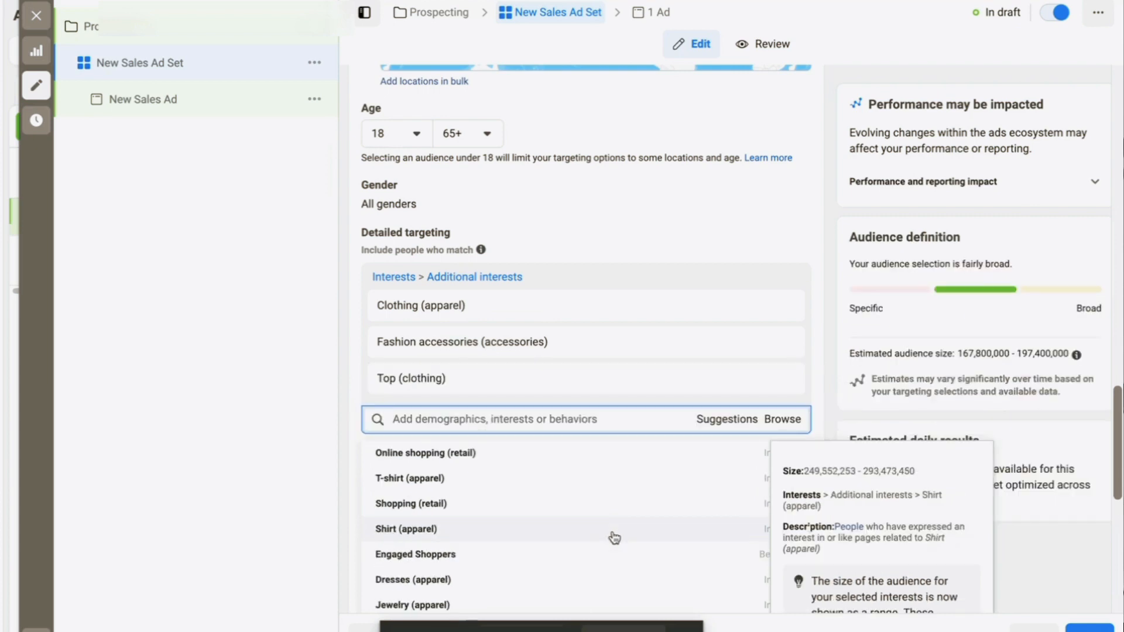
{"action": "scroll", "coordinate": [614, 537], "scroll_direction": "down", "scroll_amount": 3}
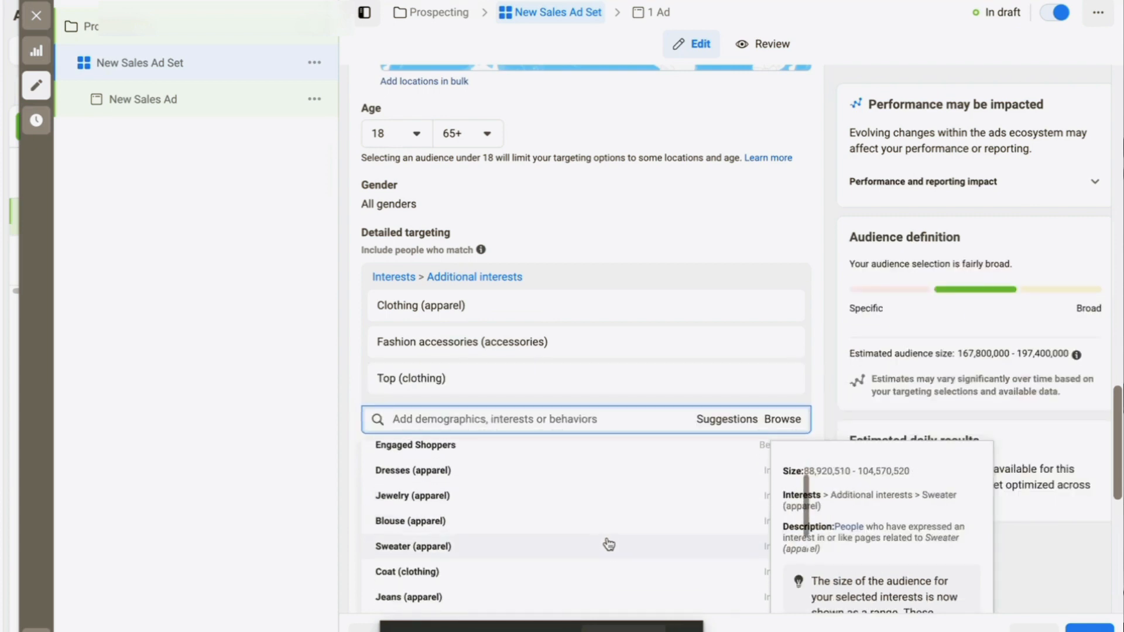
{"action": "left_click", "coordinate": [607, 546]}
{"action": "scroll", "coordinate": [604, 545], "scroll_direction": "down", "scroll_amount": 2}
{"action": "left_click", "coordinate": [601, 507]}
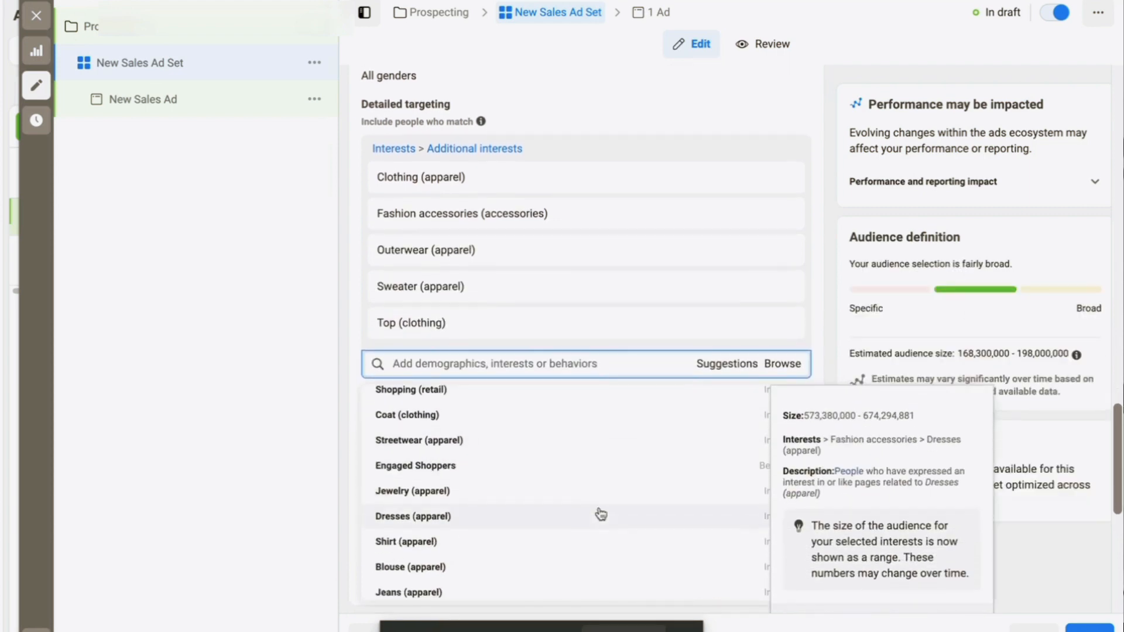
{"action": "scroll", "coordinate": [601, 514], "scroll_direction": "down", "scroll_amount": 1}
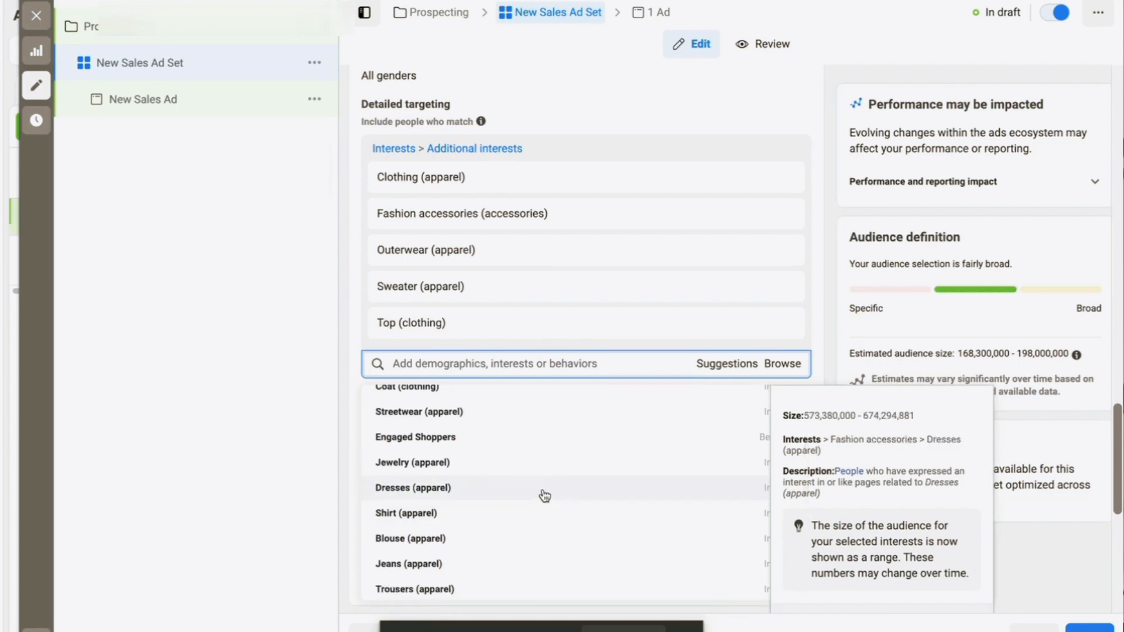
{"action": "left_click", "coordinate": [538, 518]}
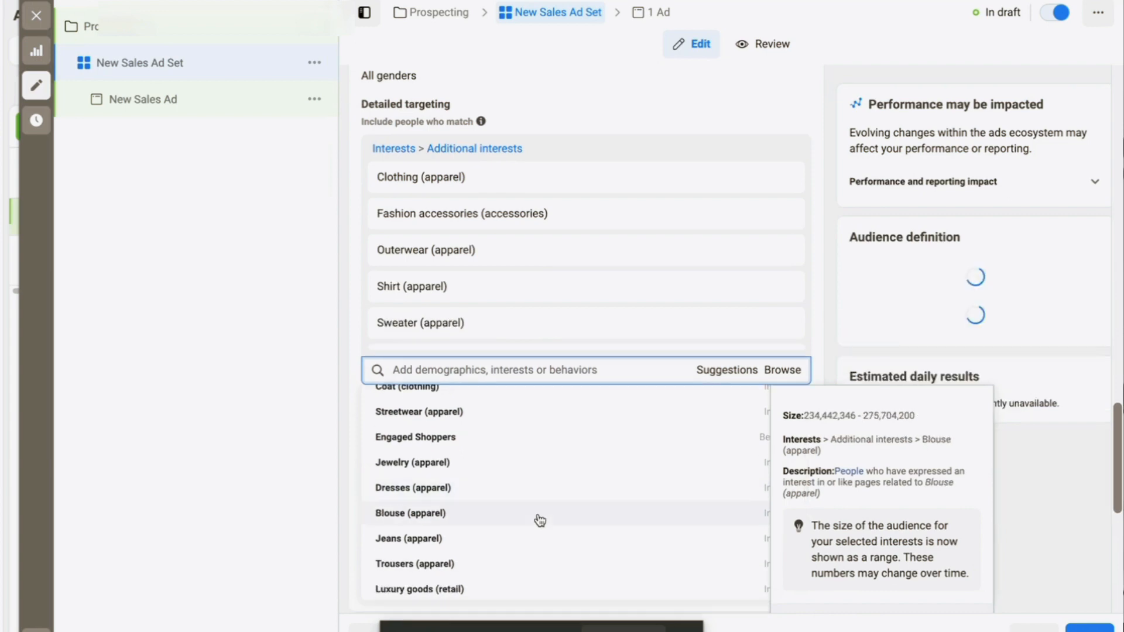
Add Luxury goods and Shorts interests and close the suggestions, reaching 170.6M–200.8M people
{"action": "scroll", "coordinate": [540, 521], "scroll_direction": "down", "scroll_amount": 1}
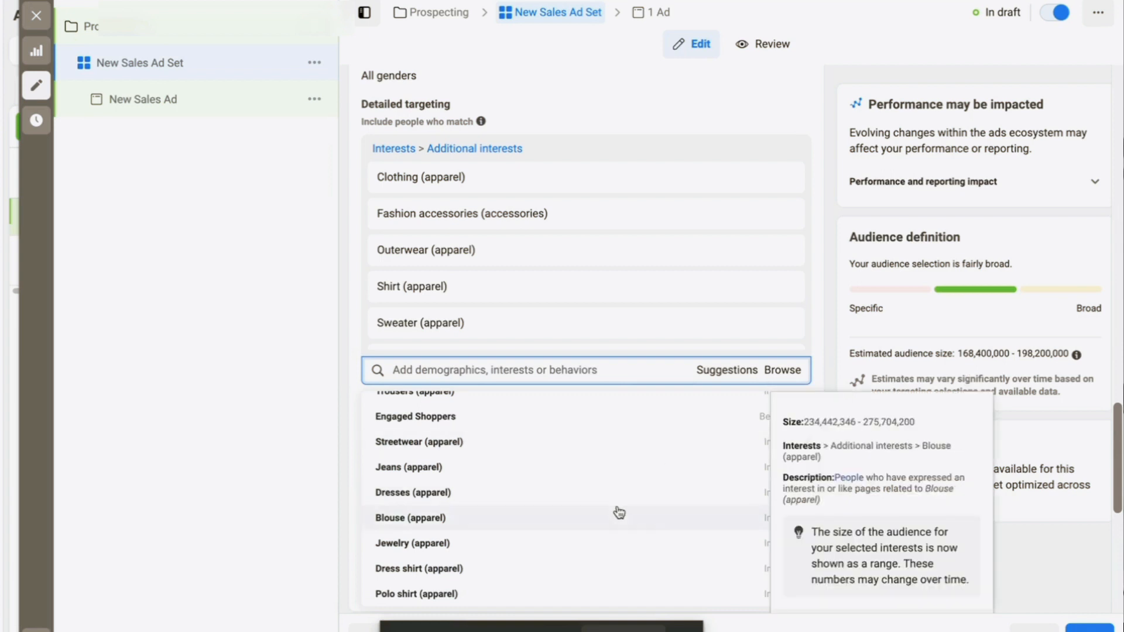
{"action": "scroll", "coordinate": [618, 513], "scroll_direction": "down", "scroll_amount": 6}
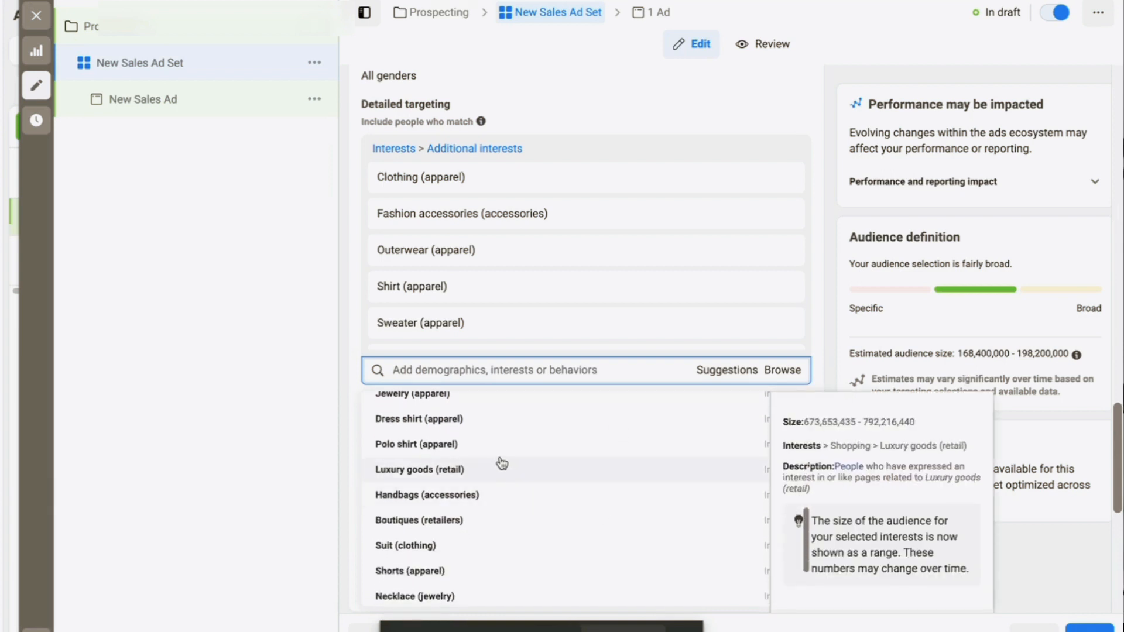
{"action": "scroll", "coordinate": [501, 462], "scroll_direction": "down", "scroll_amount": 1}
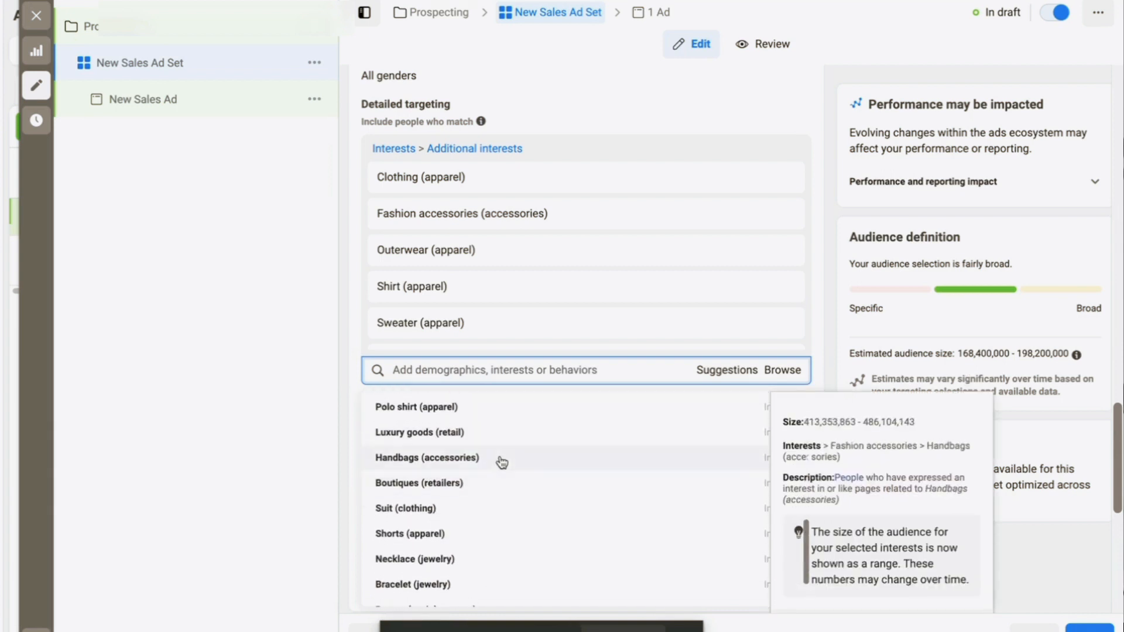
{"action": "left_click", "coordinate": [464, 433]}
{"action": "scroll", "coordinate": [521, 498], "scroll_direction": "down", "scroll_amount": 2}
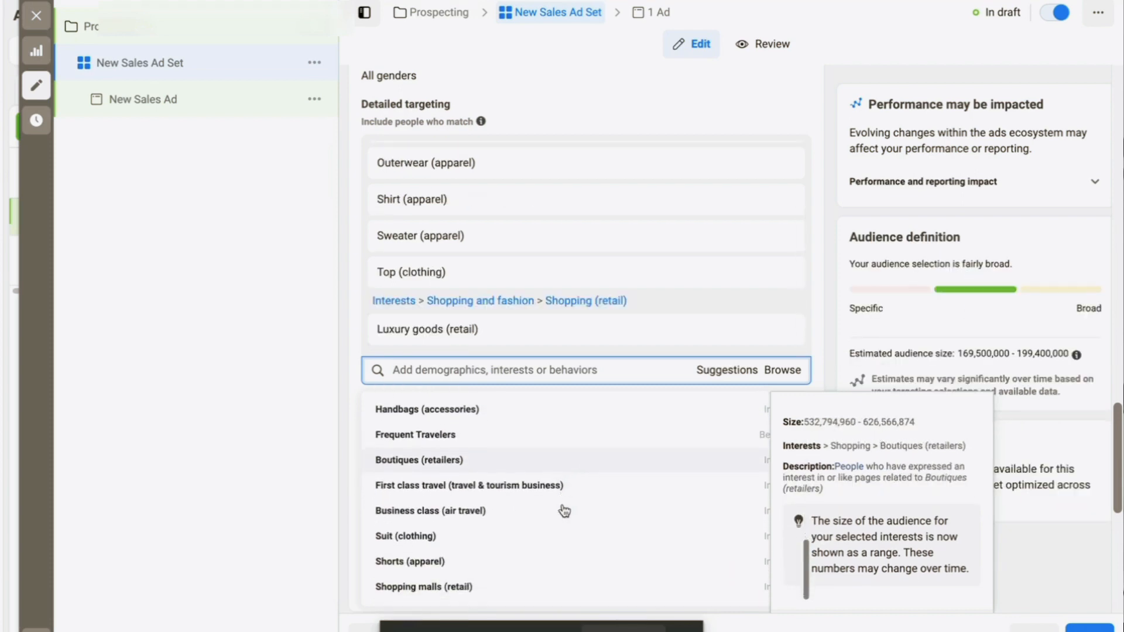
{"action": "scroll", "coordinate": [580, 513], "scroll_direction": "down", "scroll_amount": 3}
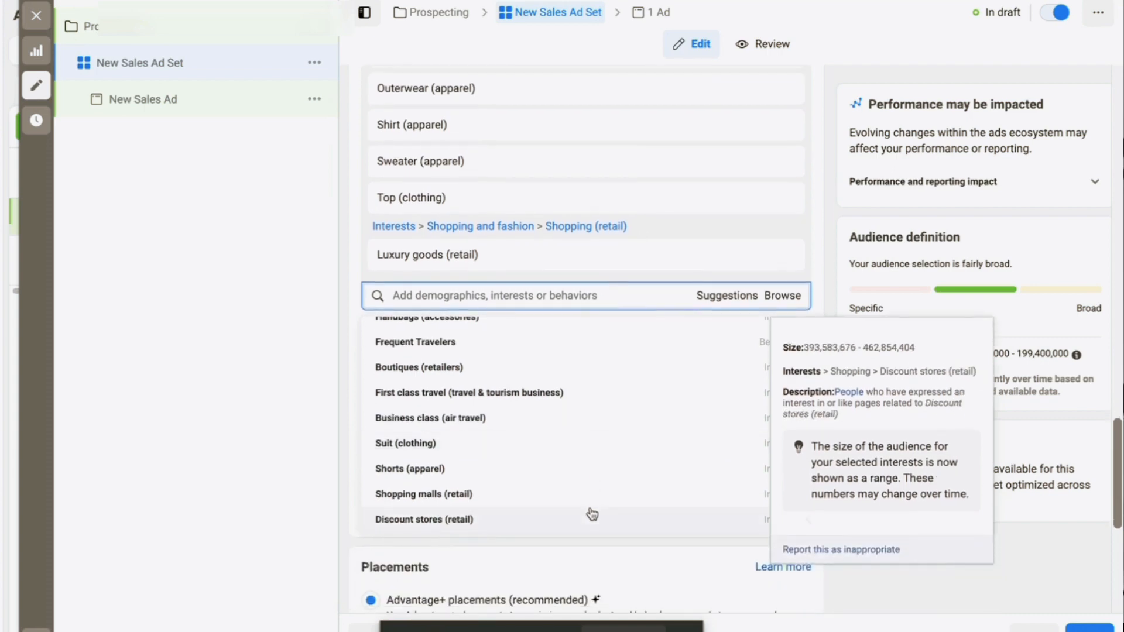
{"action": "left_click", "coordinate": [581, 474]}
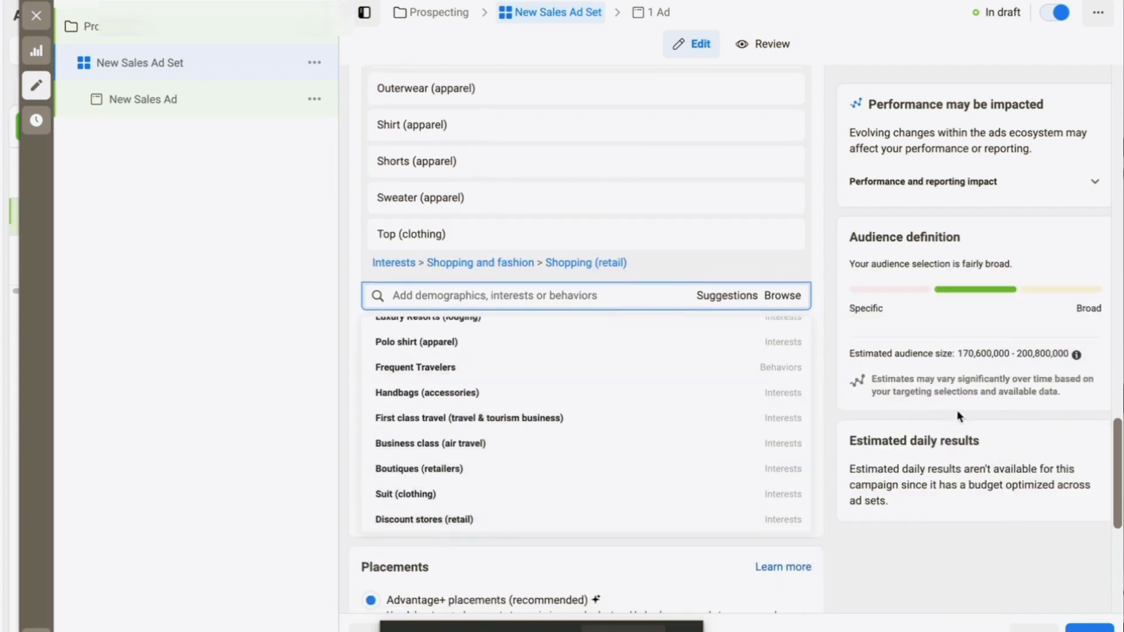
{"action": "left_click", "coordinate": [832, 218]}
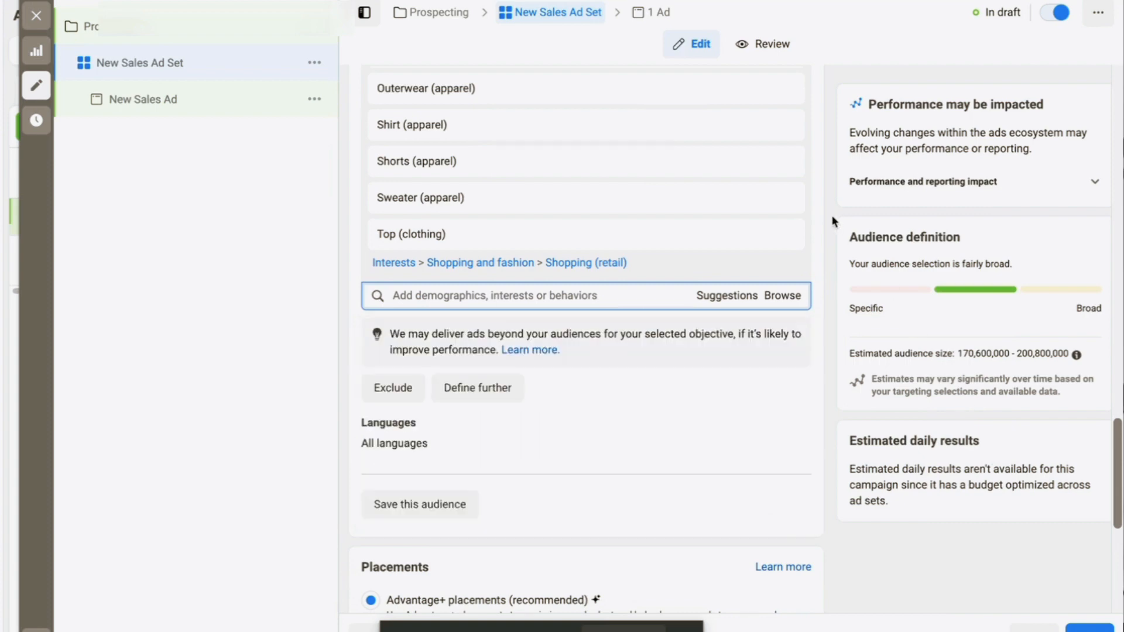
{"action": "scroll", "coordinate": [832, 218], "scroll_direction": "up", "scroll_amount": 2}
{"action": "scroll", "coordinate": [732, 273], "scroll_direction": "up", "scroll_amount": 3}
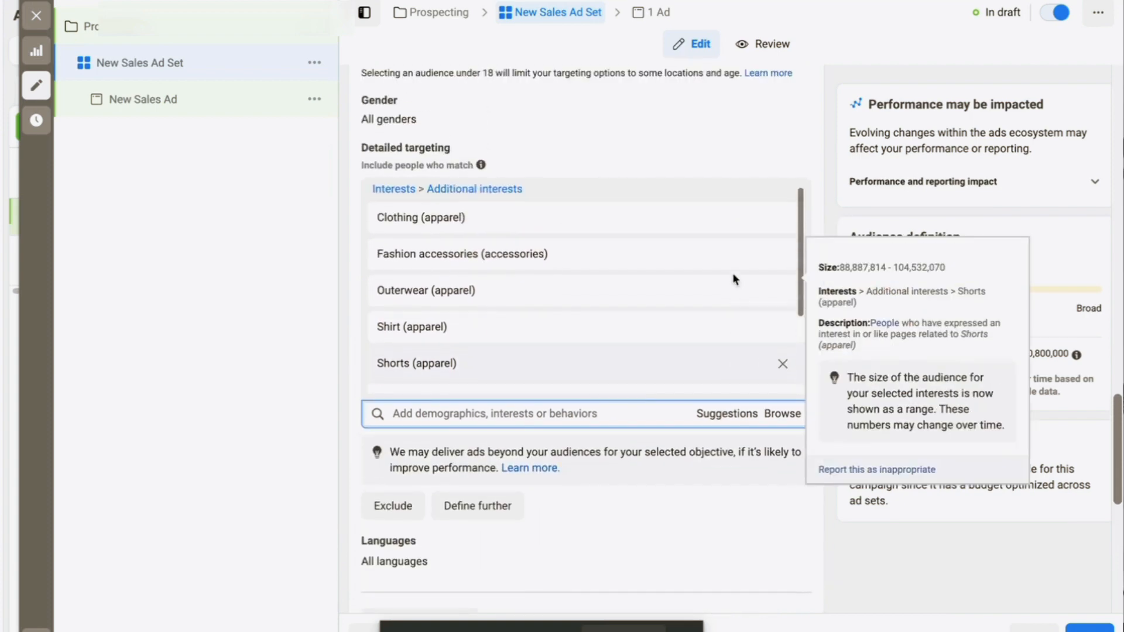
{"action": "scroll", "coordinate": [732, 273], "scroll_direction": "down", "scroll_amount": 3}
{"action": "scroll", "coordinate": [732, 273], "scroll_direction": "down", "scroll_amount": 1}
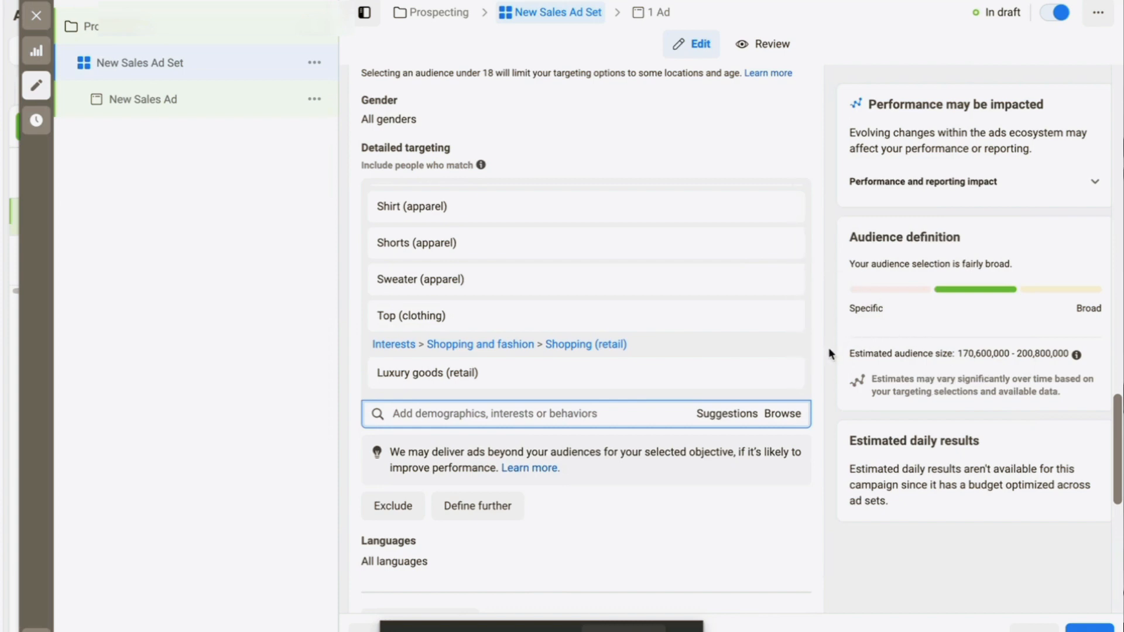
{"action": "scroll", "coordinate": [827, 353], "scroll_direction": "down", "scroll_amount": 2}
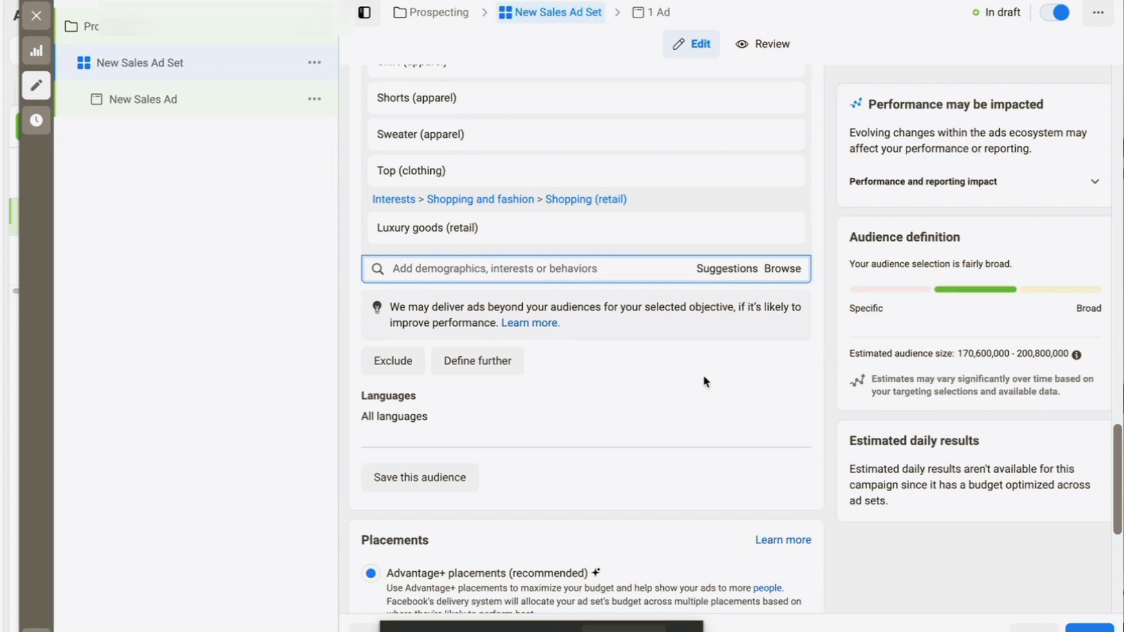
{"action": "scroll", "coordinate": [706, 381], "scroll_direction": "down", "scroll_amount": 2}
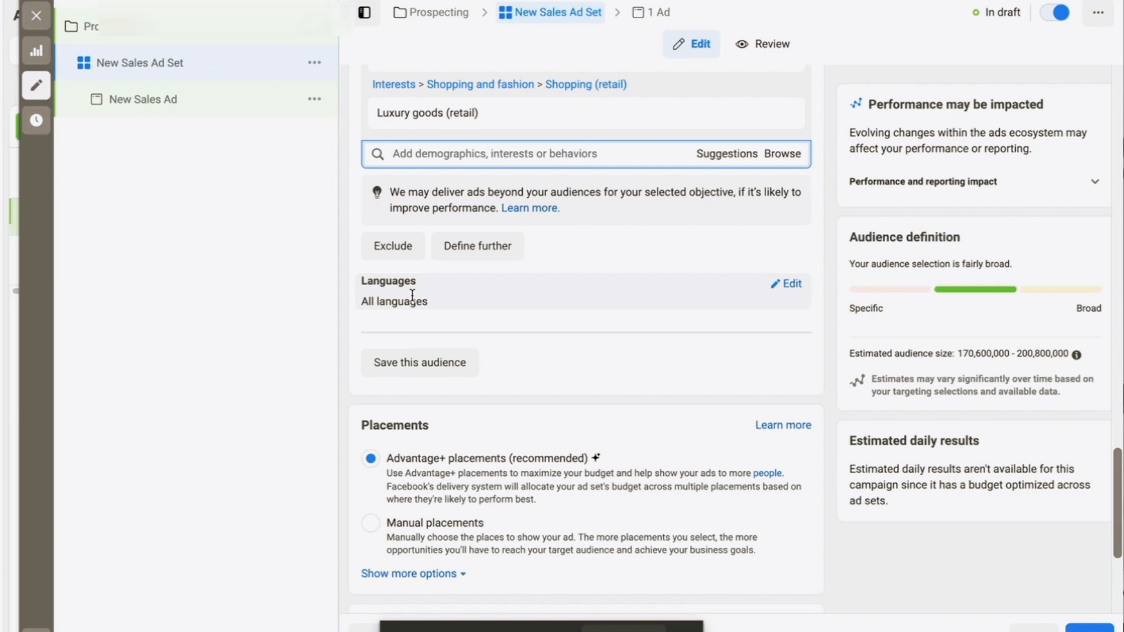
{"action": "scroll", "coordinate": [632, 287], "scroll_direction": "down", "scroll_amount": 4}
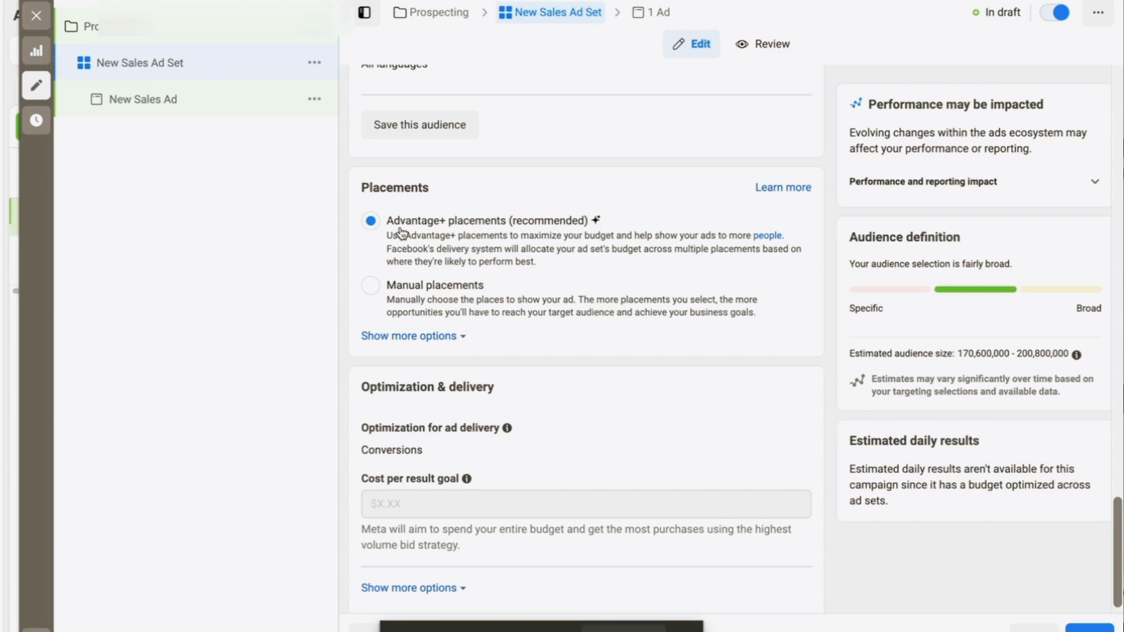
Compare the delivery optimization goals and keep Conversions selected for the ad set
{"action": "scroll", "coordinate": [518, 339], "scroll_direction": "down", "scroll_amount": 1}
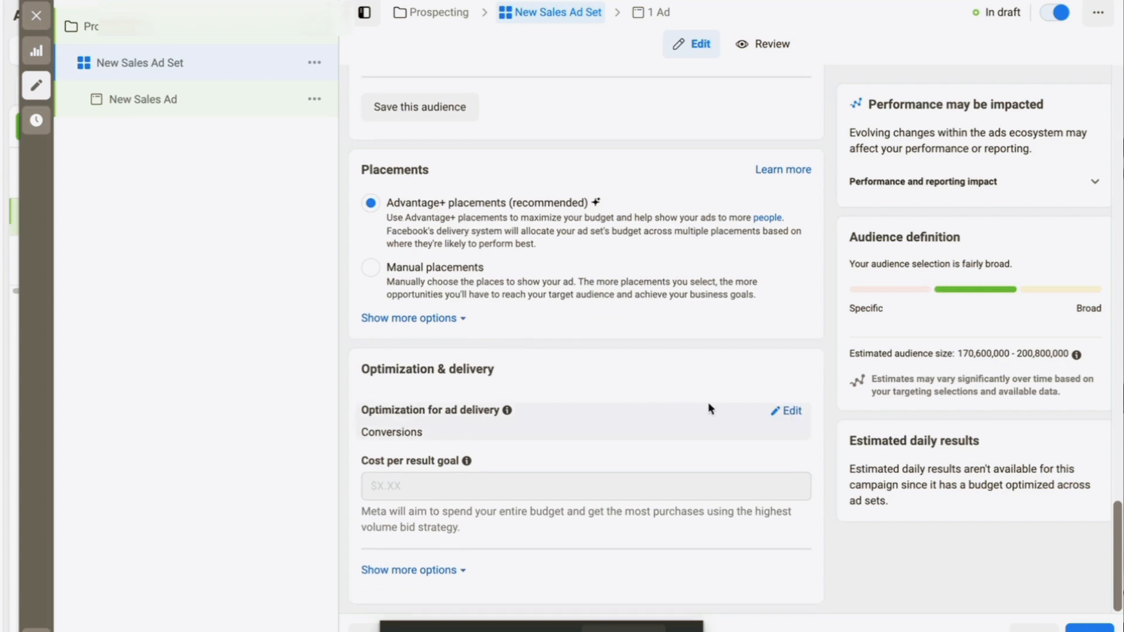
{"action": "left_click", "coordinate": [787, 411]}
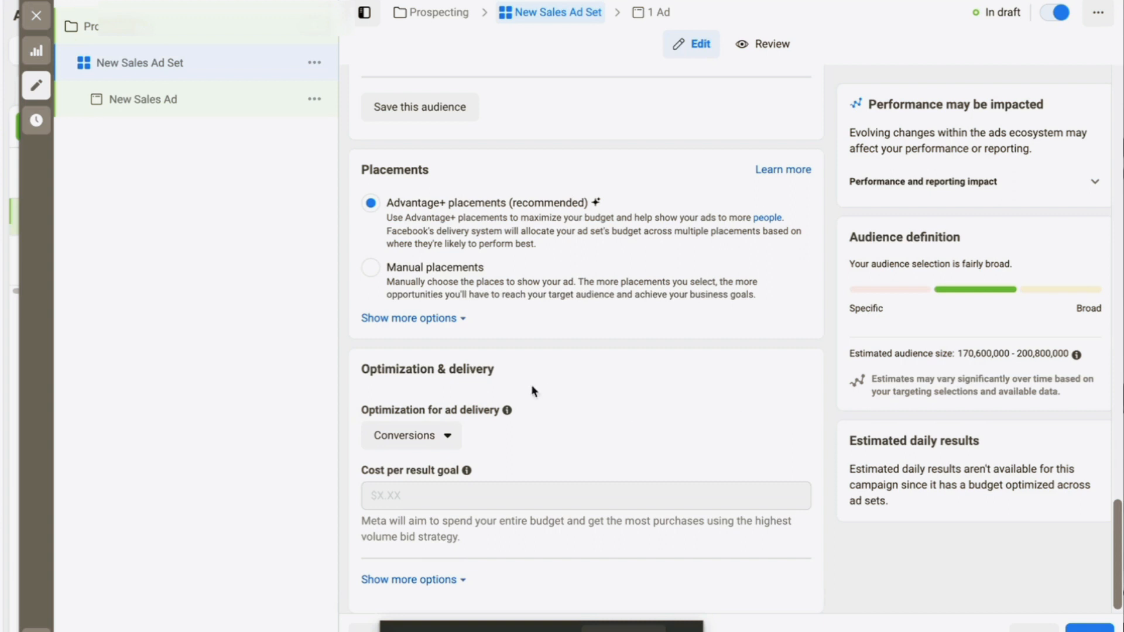
{"action": "left_click", "coordinate": [447, 442]}
{"action": "scroll", "coordinate": [447, 446], "scroll_direction": "down", "scroll_amount": 1}
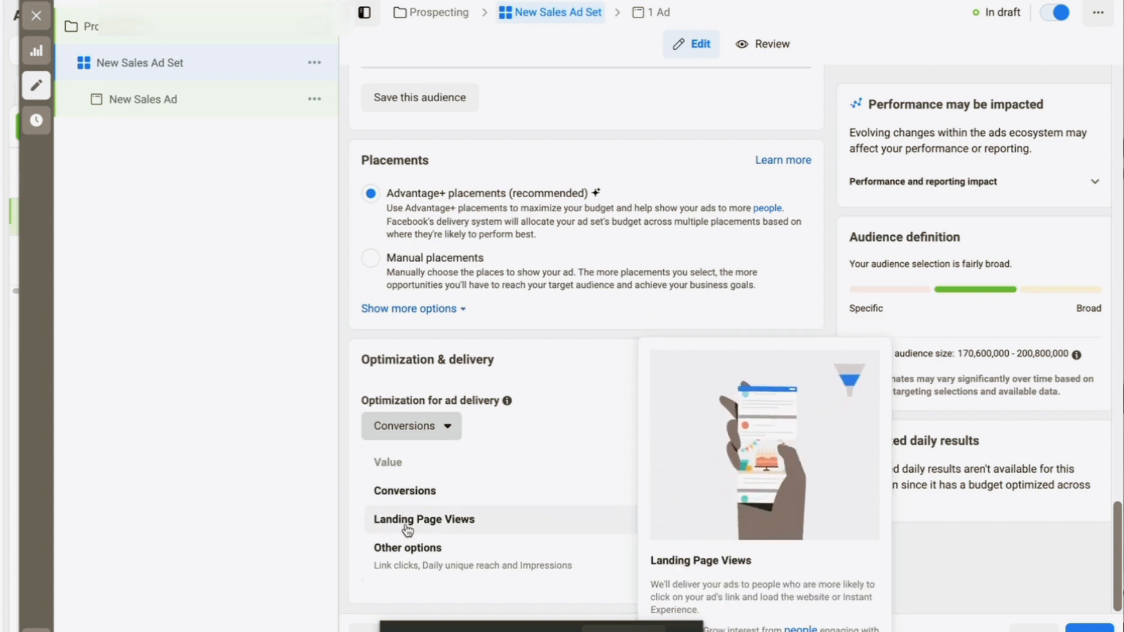
{"action": "mouse_move", "coordinate": [408, 549]}
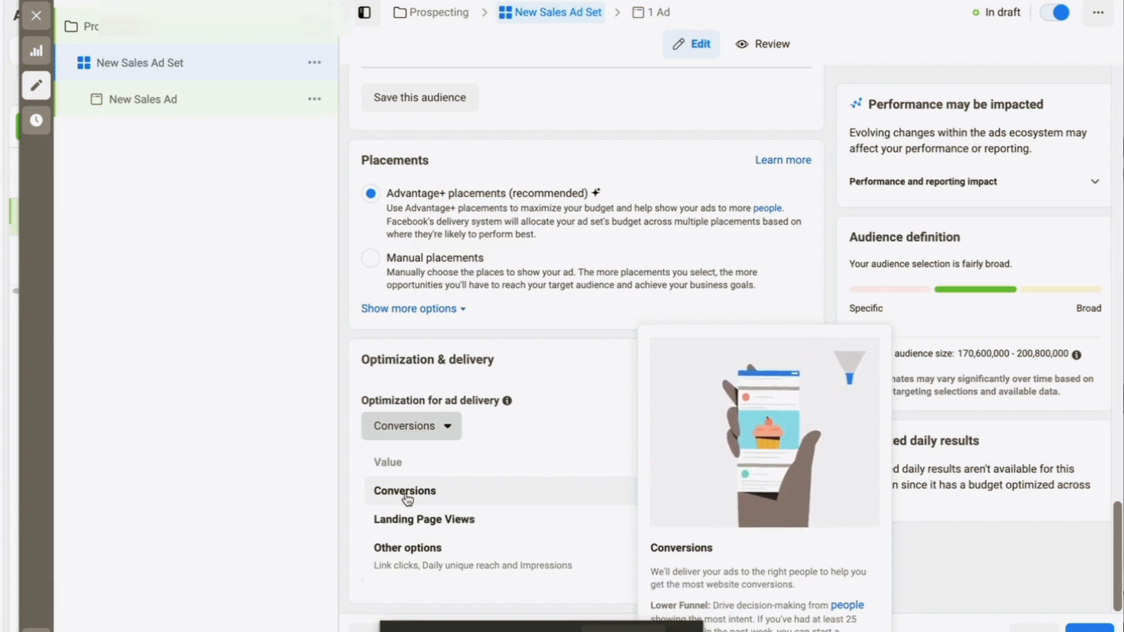
{"action": "left_click", "coordinate": [408, 499]}
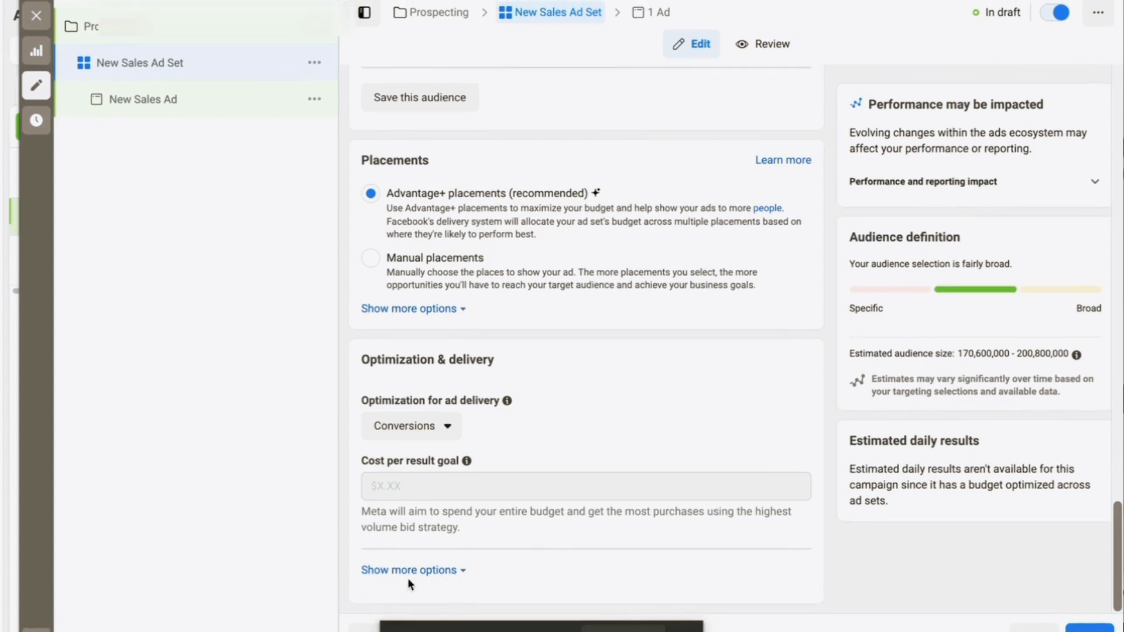
{"action": "left_click", "coordinate": [408, 570]}
{"action": "scroll", "coordinate": [589, 490], "scroll_direction": "down", "scroll_amount": 2}
Check the attribution setting choices and leave it at 7-day click or 1-day view
{"action": "mouse_move", "coordinate": [557, 498]}
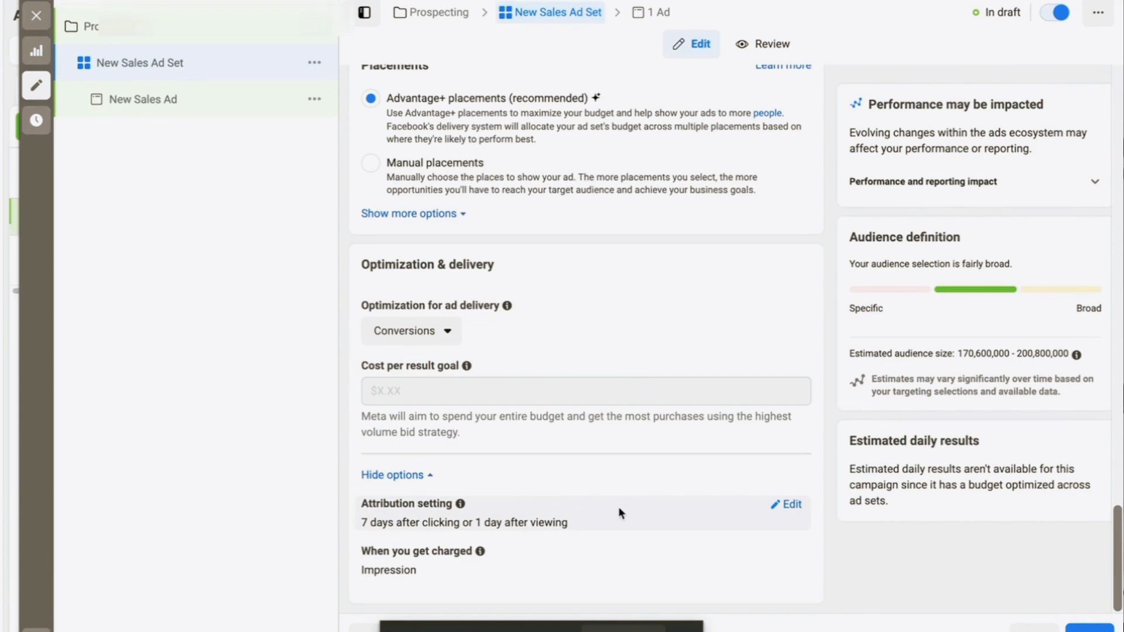
{"action": "left_click", "coordinate": [791, 506]}
{"action": "left_click", "coordinate": [767, 527]}
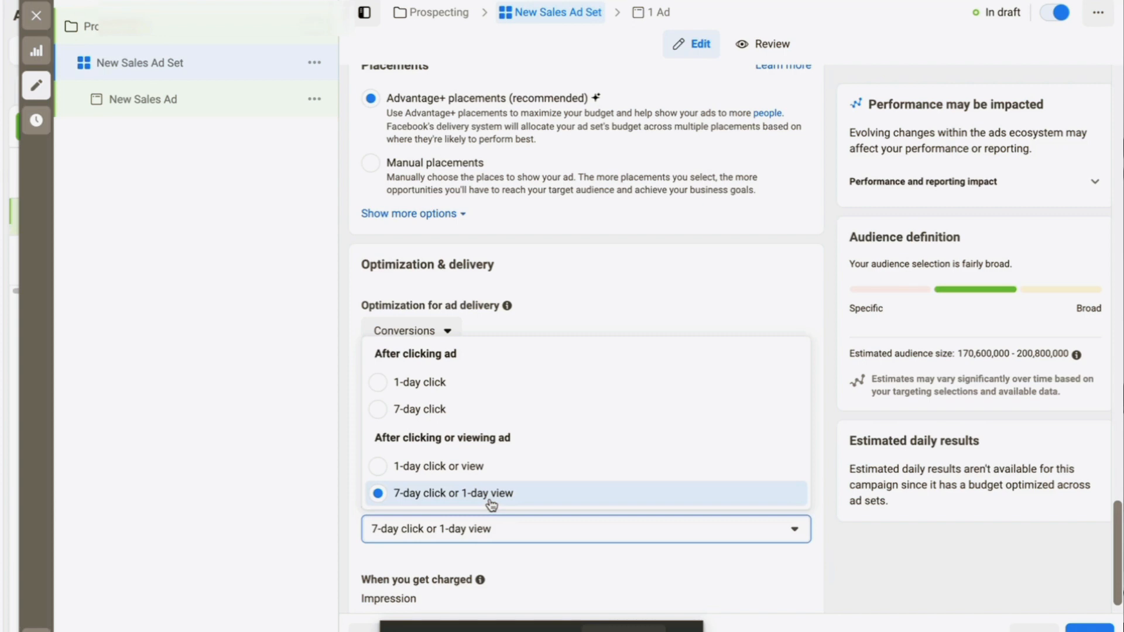
{"action": "left_click", "coordinate": [842, 549]}
{"action": "scroll", "coordinate": [842, 550], "scroll_direction": "down", "scroll_amount": 1}
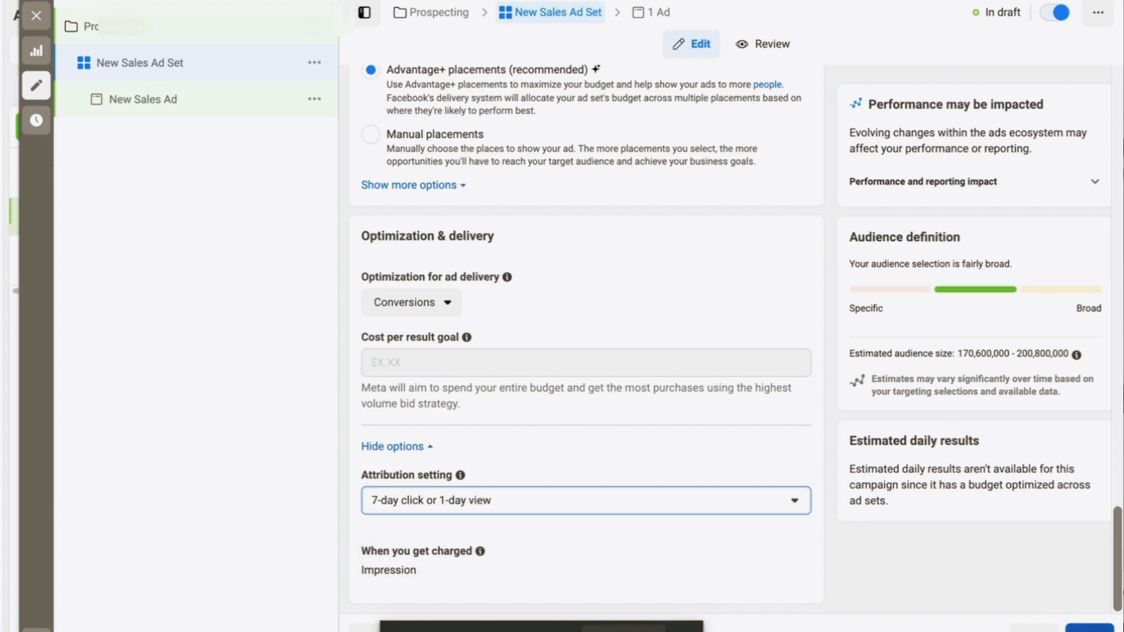
Step over to the ad's settings and come back to the ad set settings
{"action": "left_click", "coordinate": [1089, 629]}
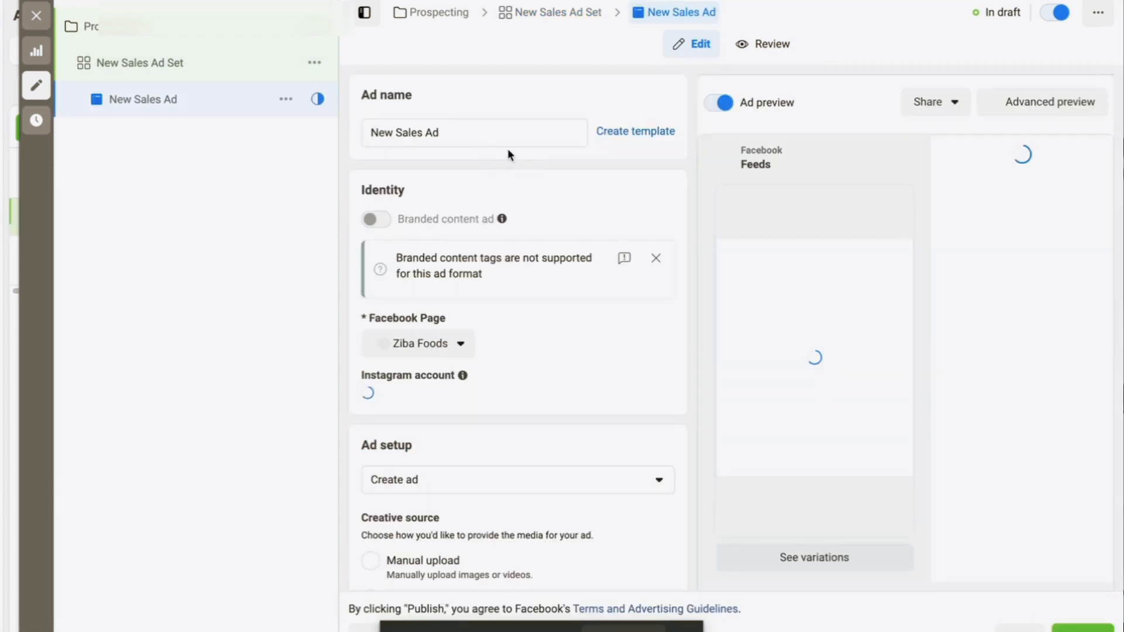
{"action": "left_click", "coordinate": [557, 12]}
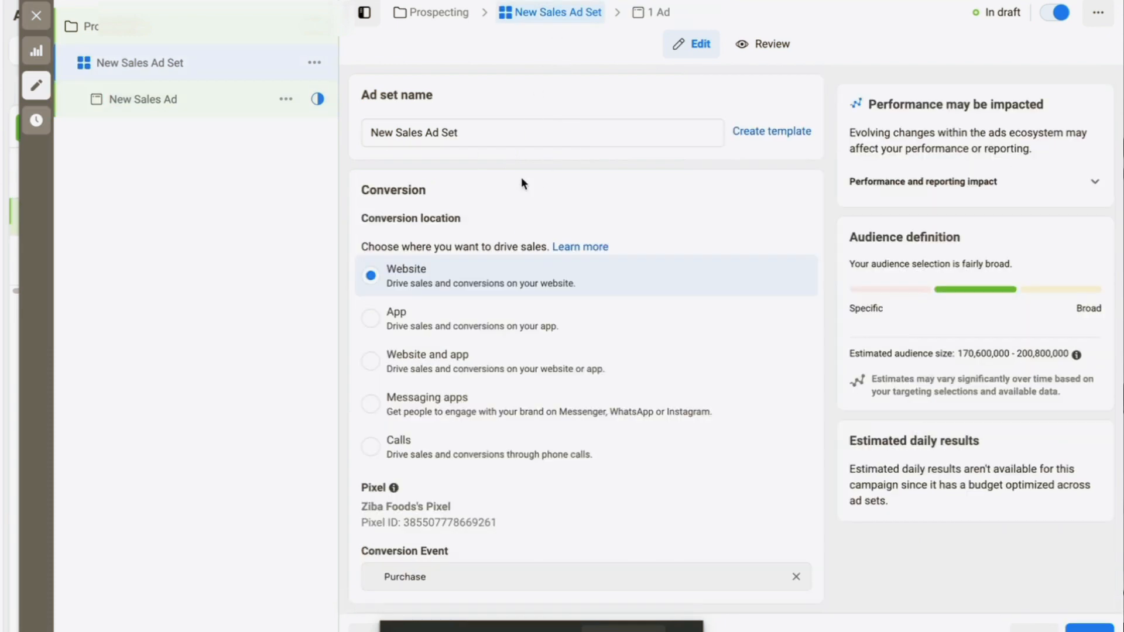
{"action": "scroll", "coordinate": [522, 179], "scroll_direction": "down", "scroll_amount": 20}
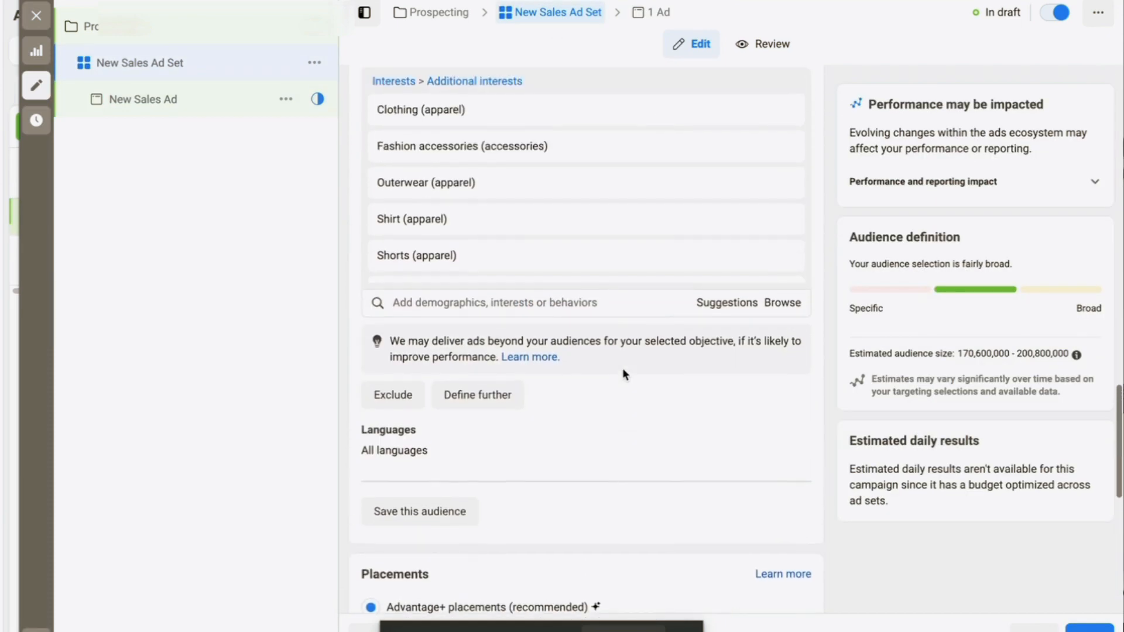
{"action": "scroll", "coordinate": [623, 370], "scroll_direction": "up", "scroll_amount": 15}
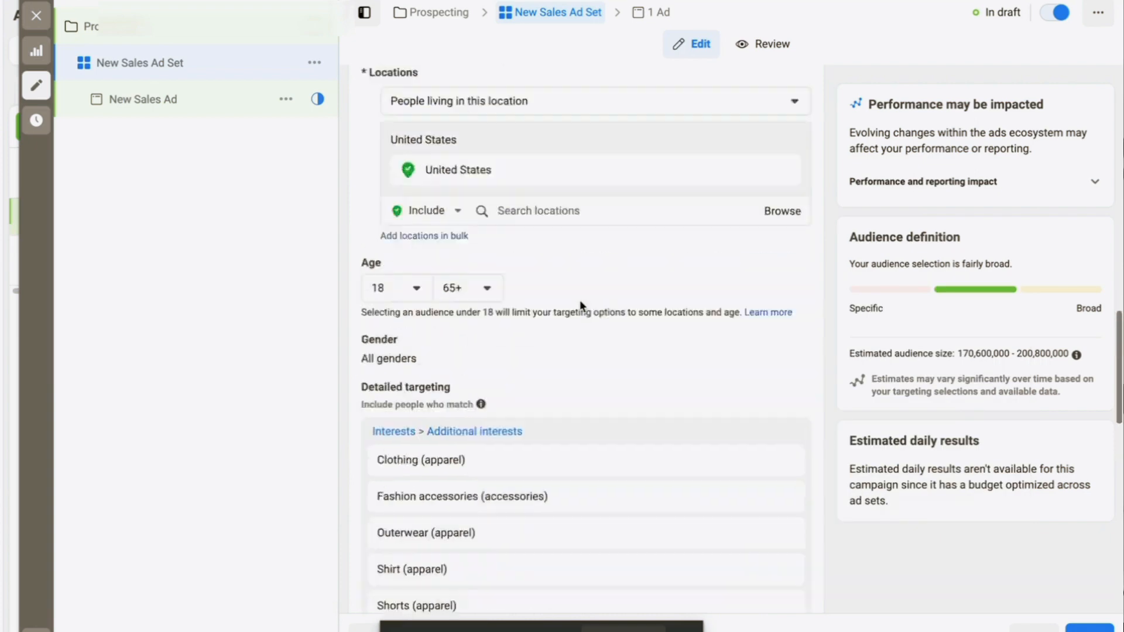
{"action": "scroll", "coordinate": [579, 306], "scroll_direction": "up", "scroll_amount": 3}
Rename the ad set to 'Int | Fashion' and open New Sales Ad for editing
{"action": "triple_click", "coordinate": [478, 127]}
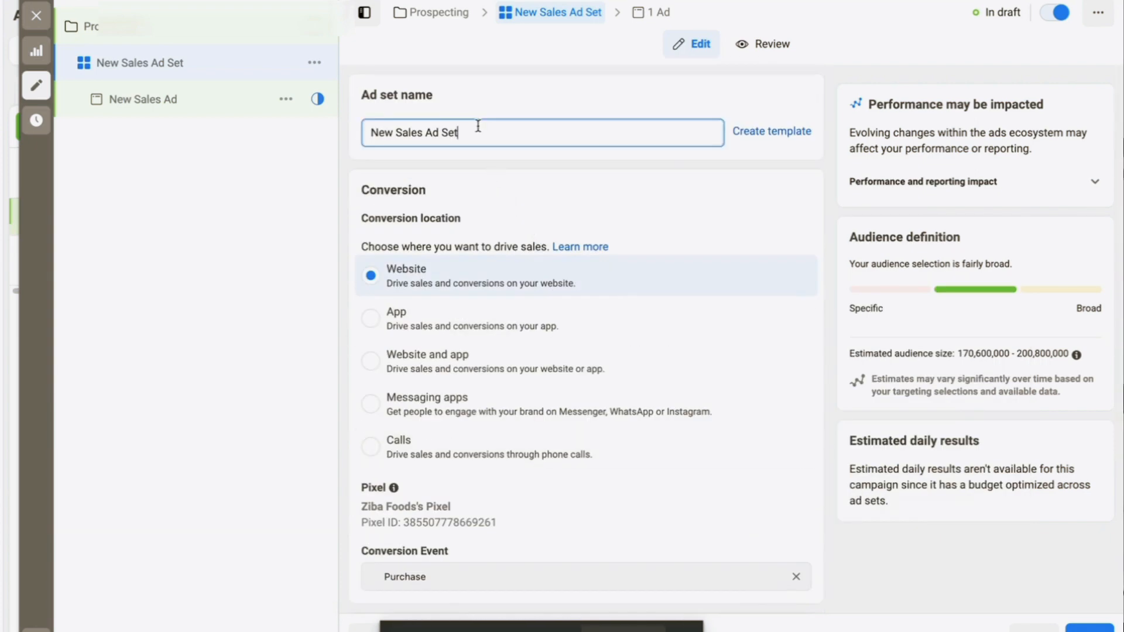
{"action": "type", "text": "Int"}
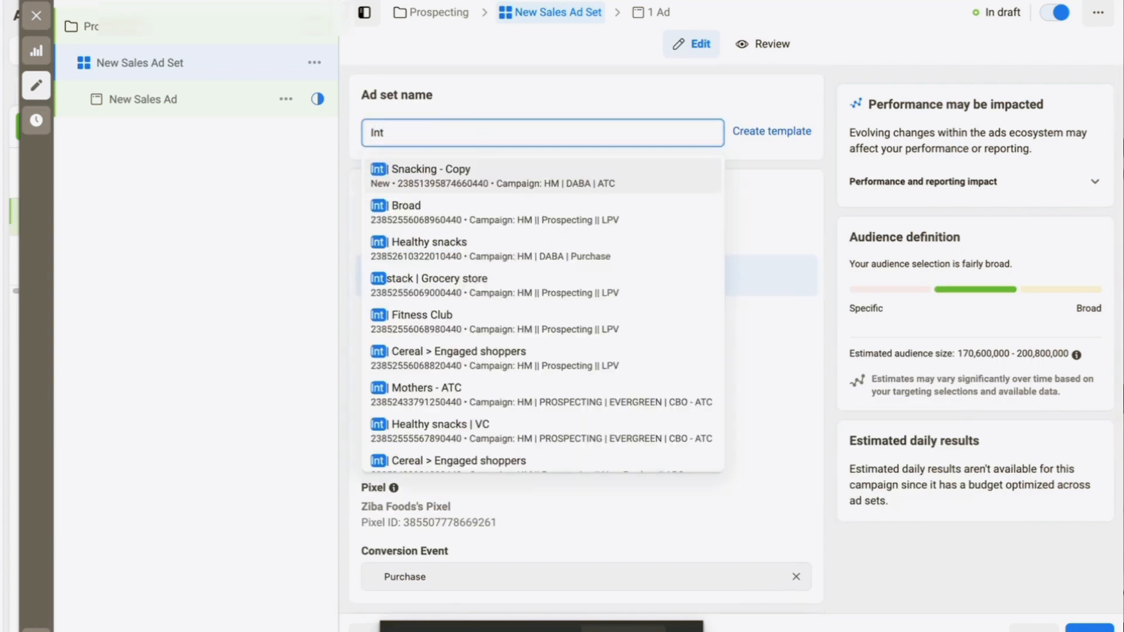
{"action": "type", "text": " |"}
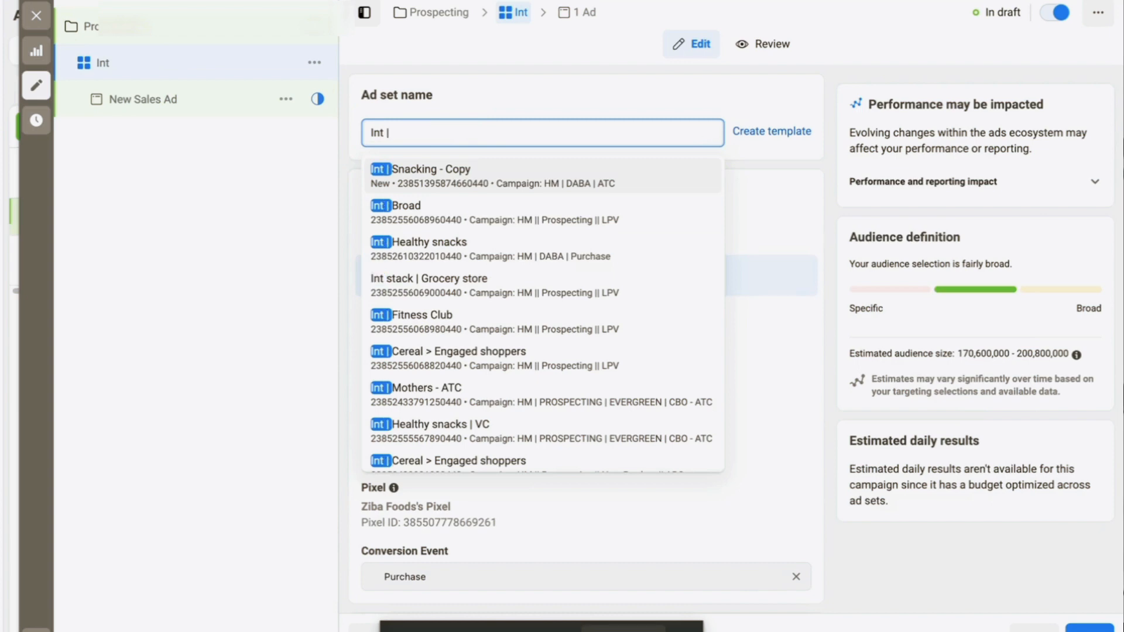
{"action": "type", "text": " Fashion"}
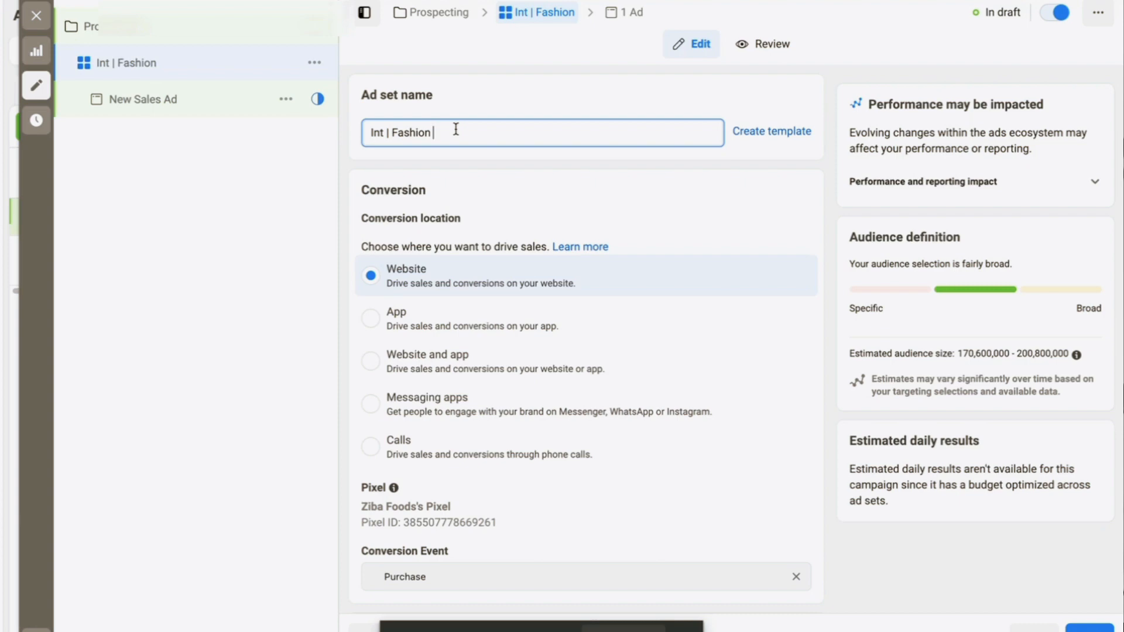
{"action": "scroll", "coordinate": [598, 392], "scroll_direction": "down", "scroll_amount": 5}
{"action": "scroll", "coordinate": [598, 392], "scroll_direction": "down", "scroll_amount": 12}
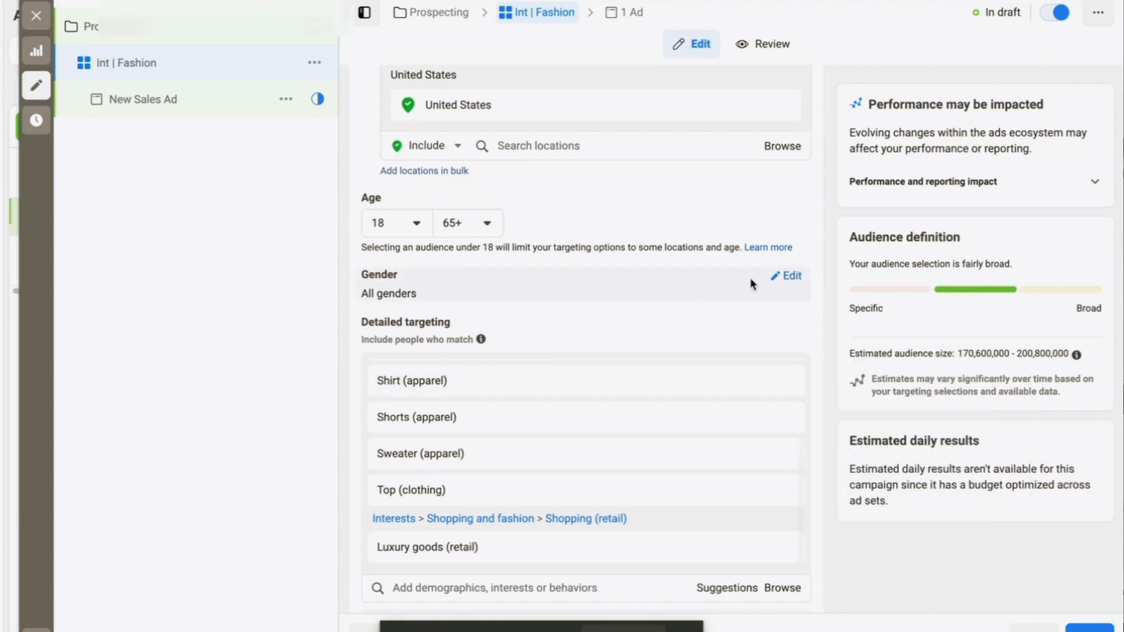
{"action": "scroll", "coordinate": [778, 277], "scroll_direction": "down", "scroll_amount": 9}
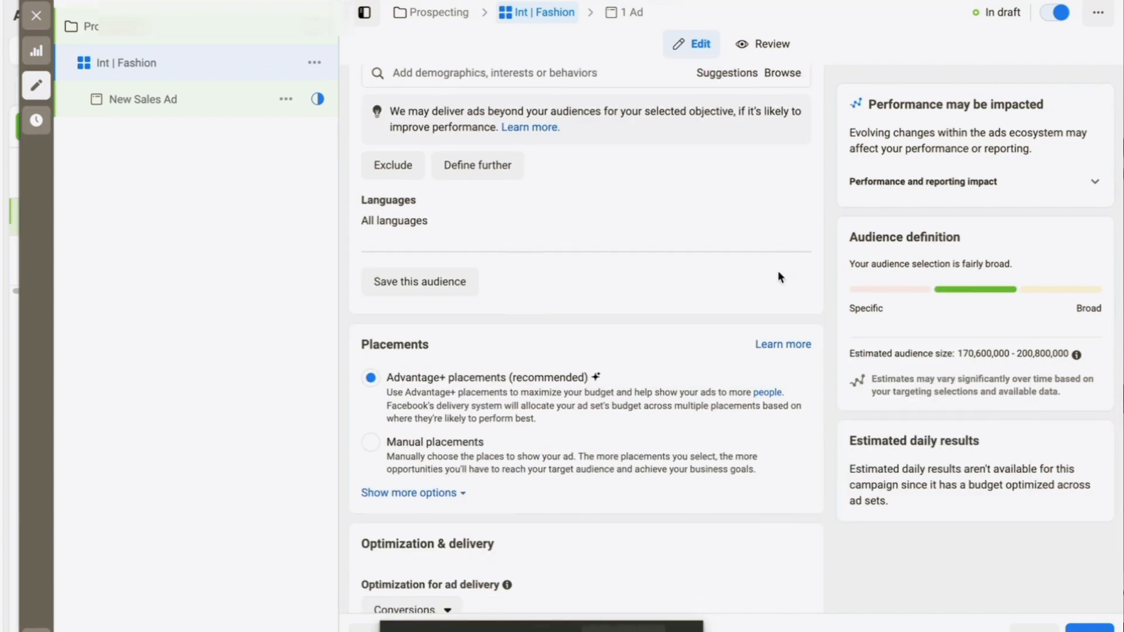
{"action": "scroll", "coordinate": [779, 277], "scroll_direction": "down", "scroll_amount": 5}
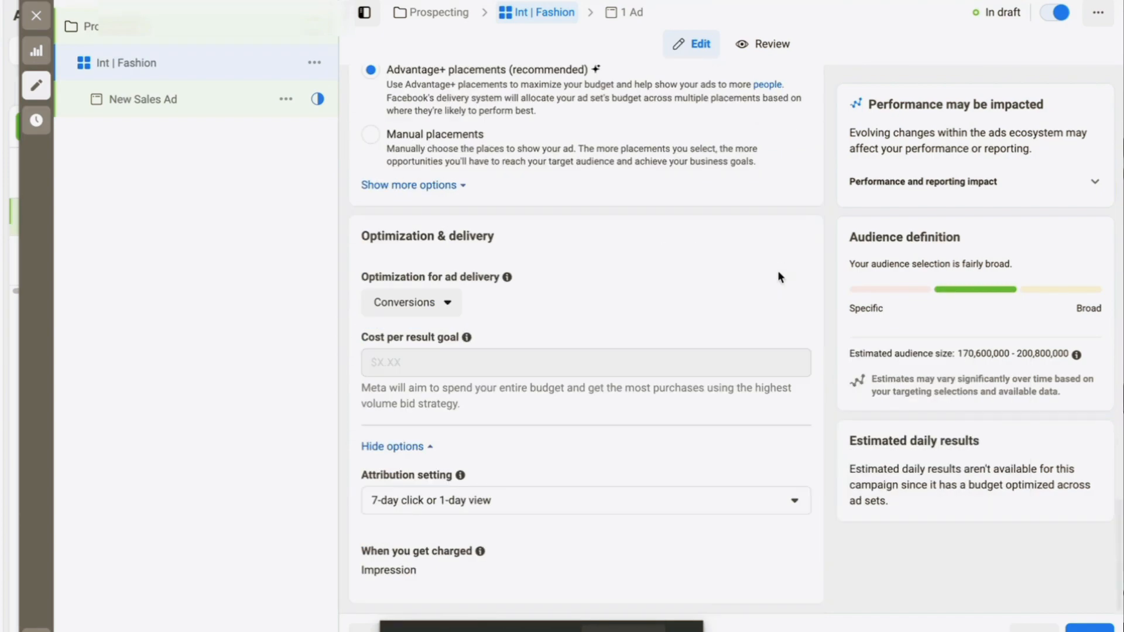
{"action": "scroll", "coordinate": [779, 277], "scroll_direction": "up", "scroll_amount": 13}
{"action": "scroll", "coordinate": [777, 271], "scroll_direction": "up", "scroll_amount": 10}
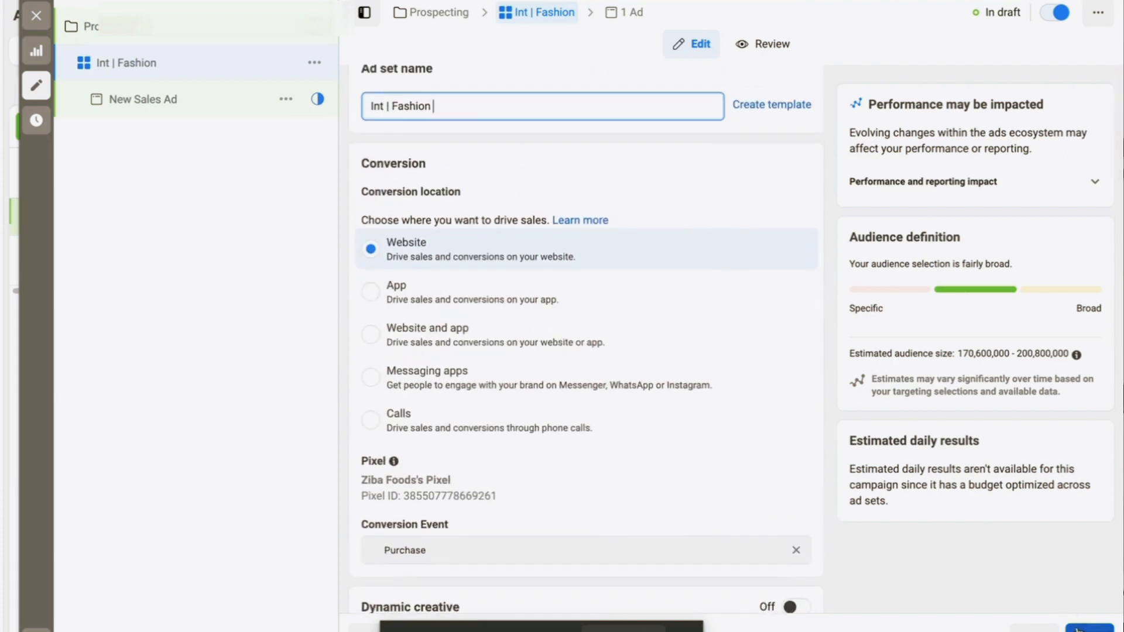
{"action": "left_click", "coordinate": [142, 100]}
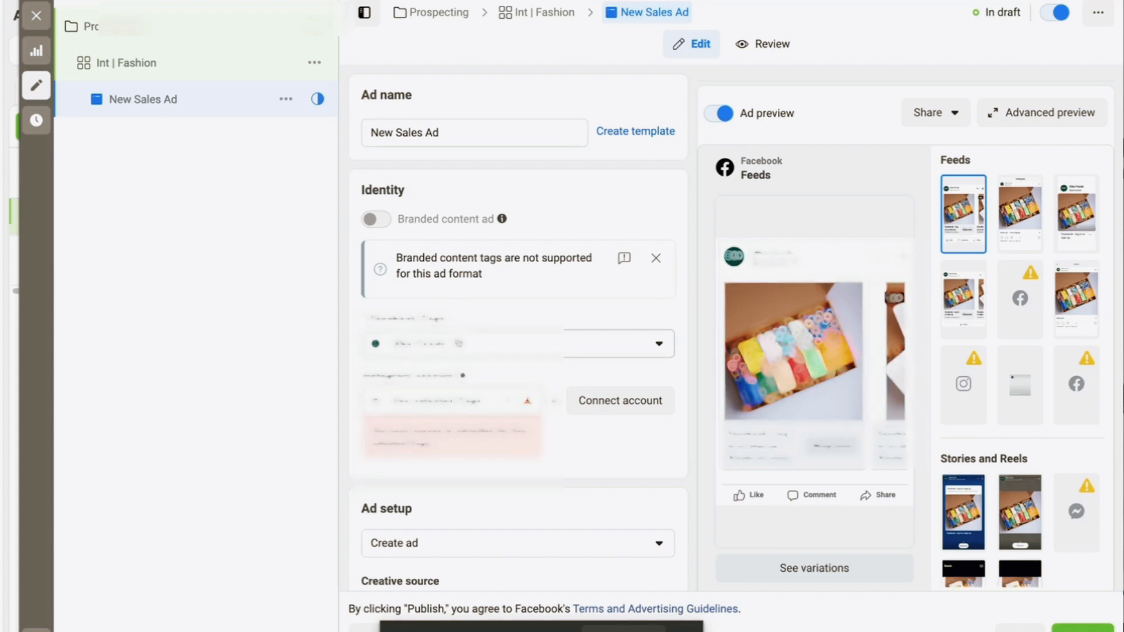
Link the Instagram account to the ad, keeping Manual upload rather than Catalog as creative source
{"action": "left_click", "coordinate": [457, 401]}
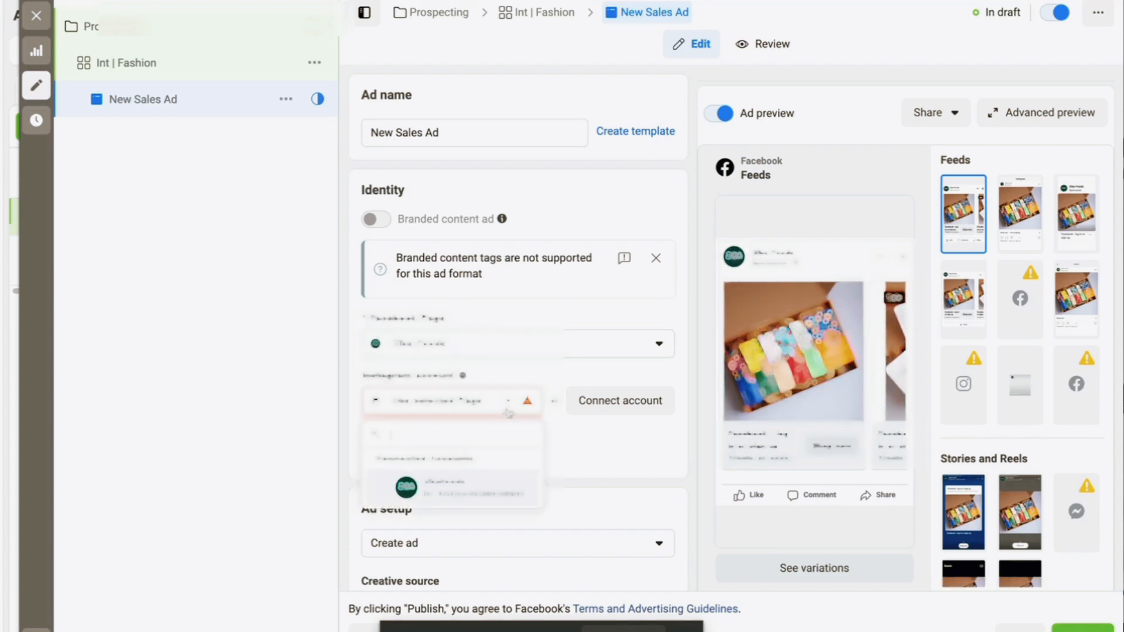
{"action": "left_click", "coordinate": [457, 495]}
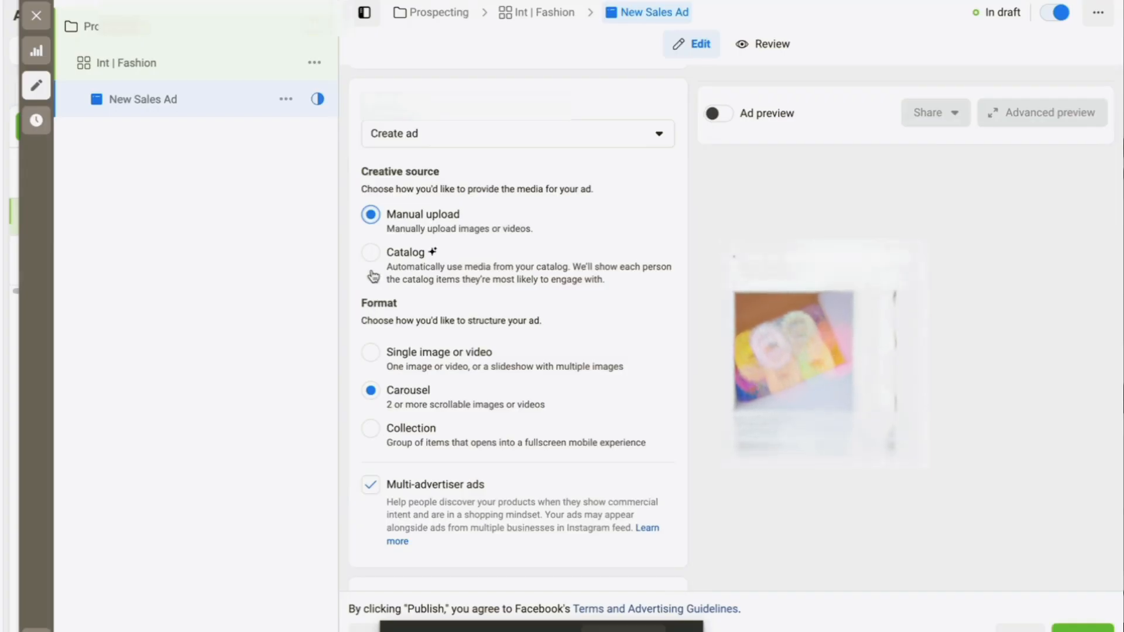
{"action": "left_click", "coordinate": [370, 252]}
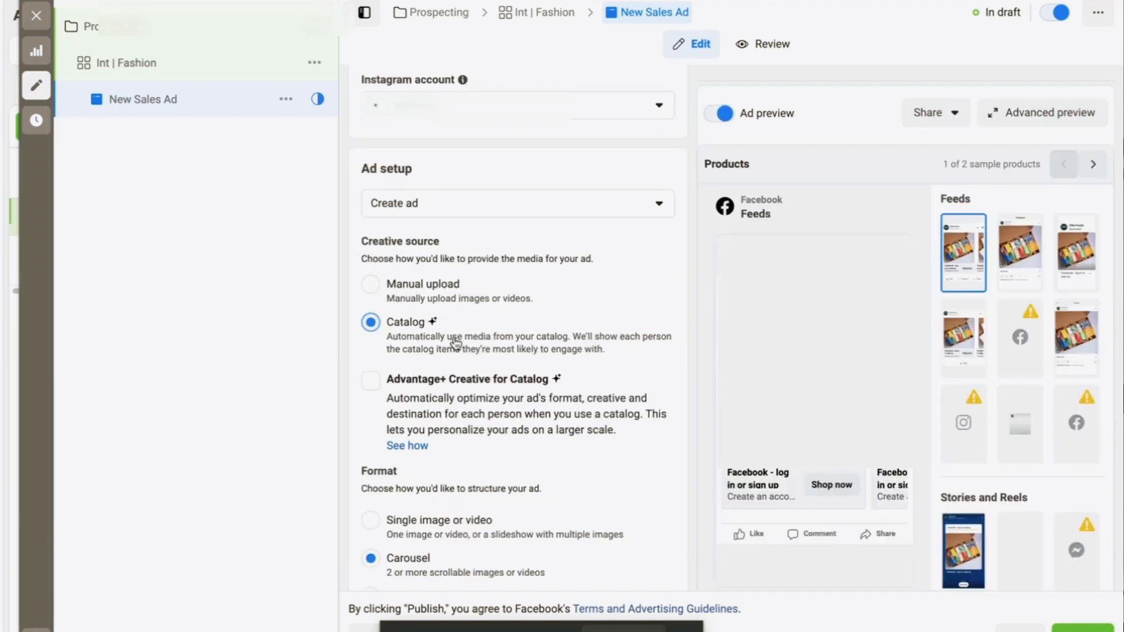
{"action": "left_click", "coordinate": [371, 285]}
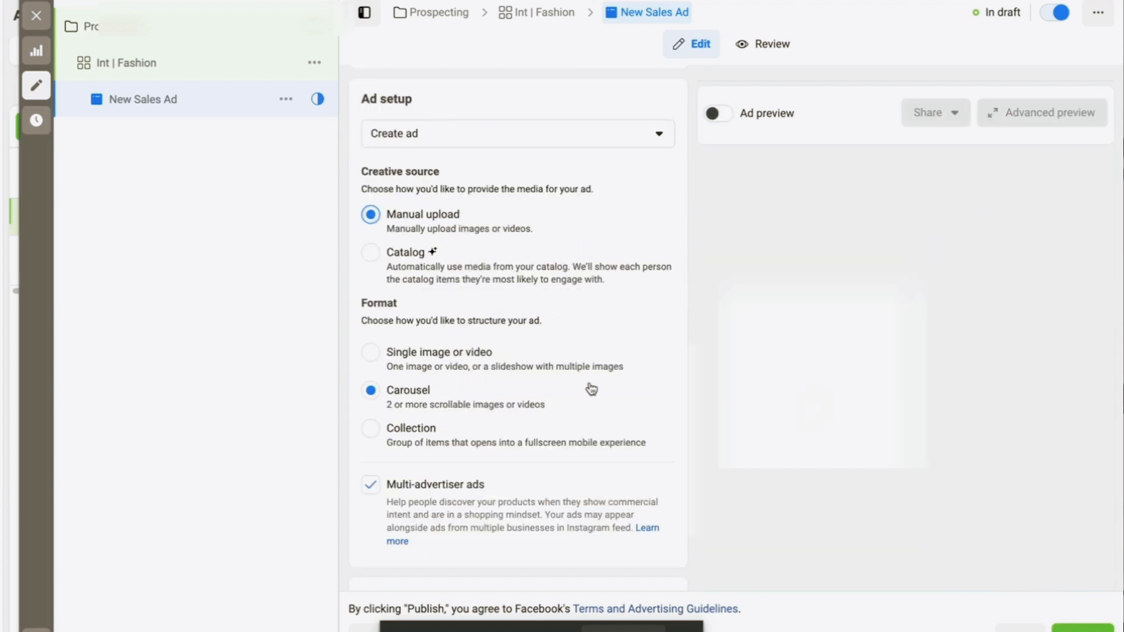
{"action": "scroll", "coordinate": [590, 389], "scroll_direction": "down", "scroll_amount": 1}
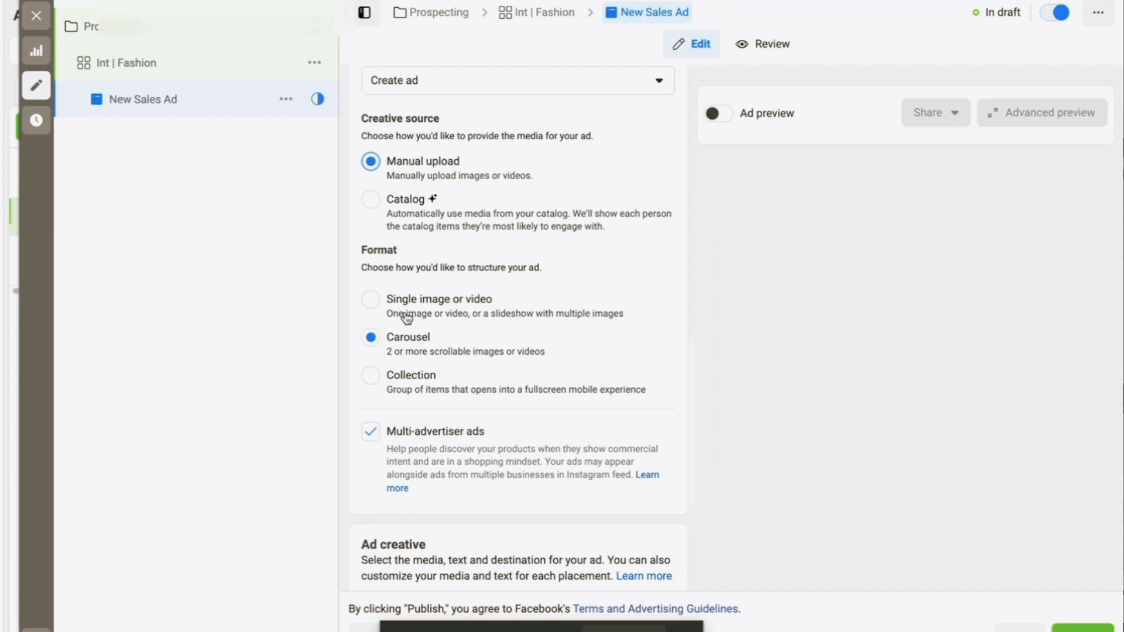
Switch the New Sales Ad format from Carousel to Single image or video
{"action": "left_click", "coordinate": [370, 300]}
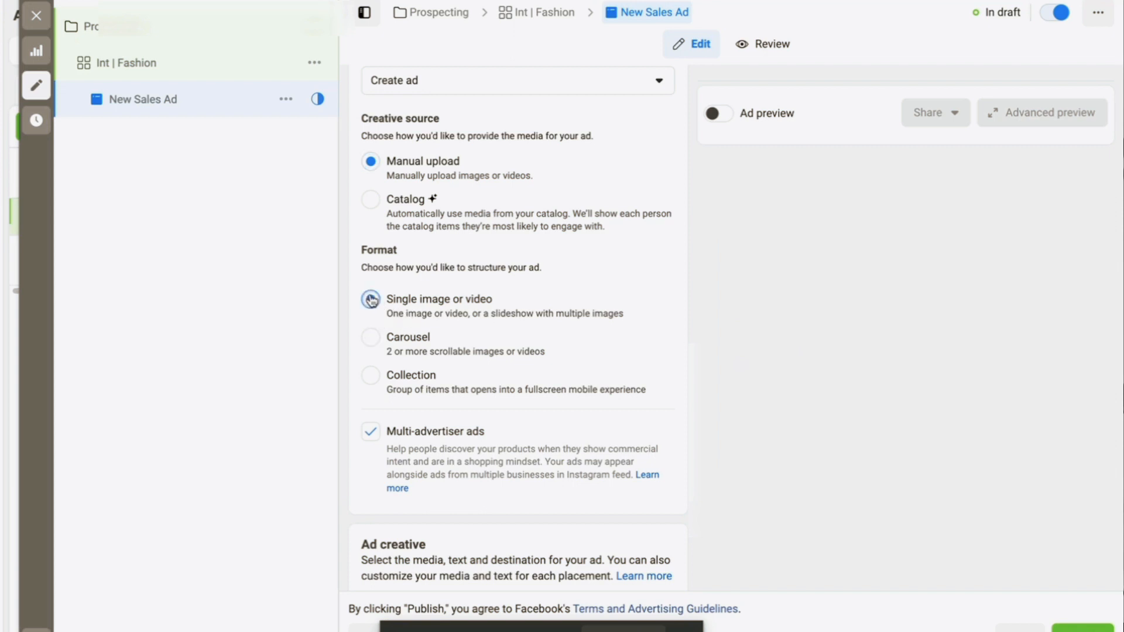
{"action": "scroll", "coordinate": [552, 350], "scroll_direction": "down", "scroll_amount": 2}
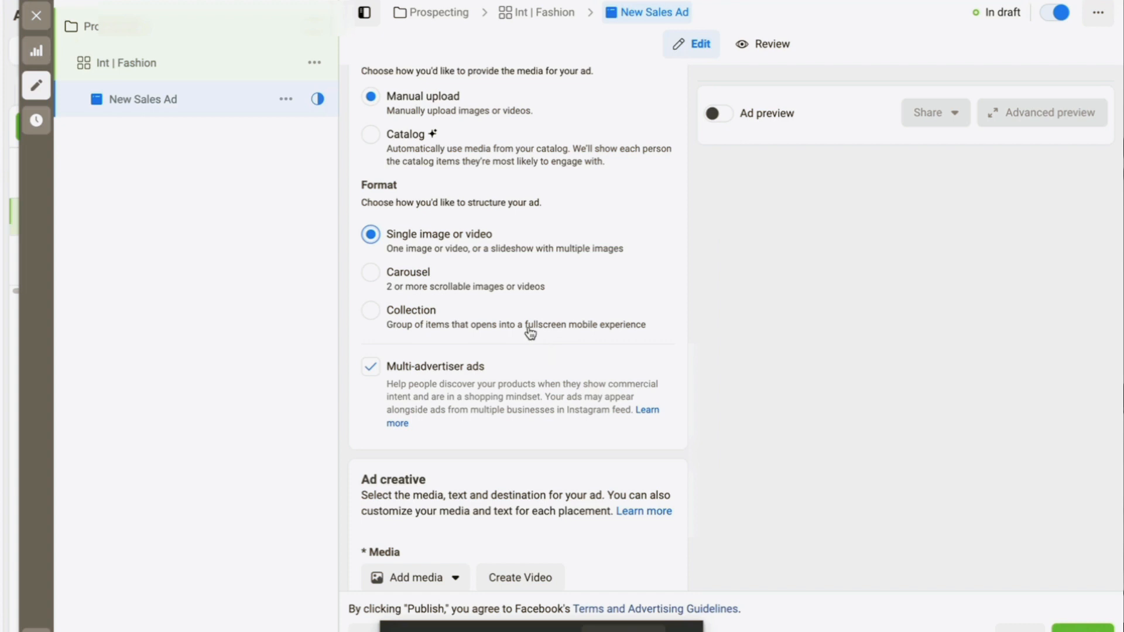
{"action": "scroll", "coordinate": [531, 333], "scroll_direction": "down", "scroll_amount": 1}
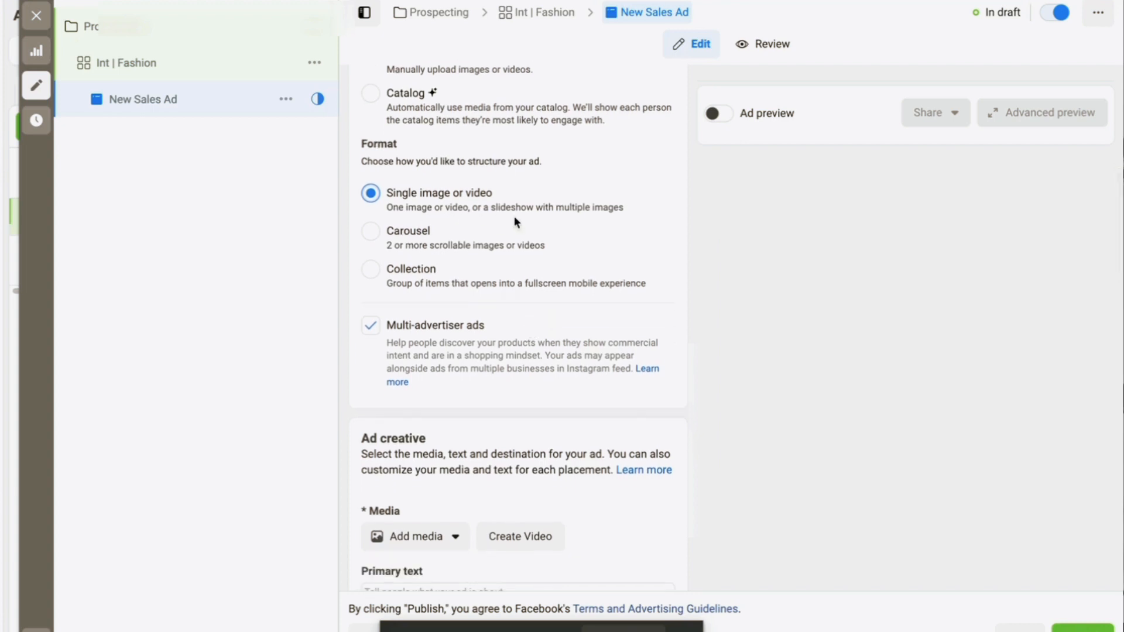
{"action": "scroll", "coordinate": [516, 221], "scroll_direction": "down", "scroll_amount": 1}
{"action": "scroll", "coordinate": [514, 221], "scroll_direction": "up", "scroll_amount": 2}
{"action": "scroll", "coordinate": [515, 221], "scroll_direction": "down", "scroll_amount": 2}
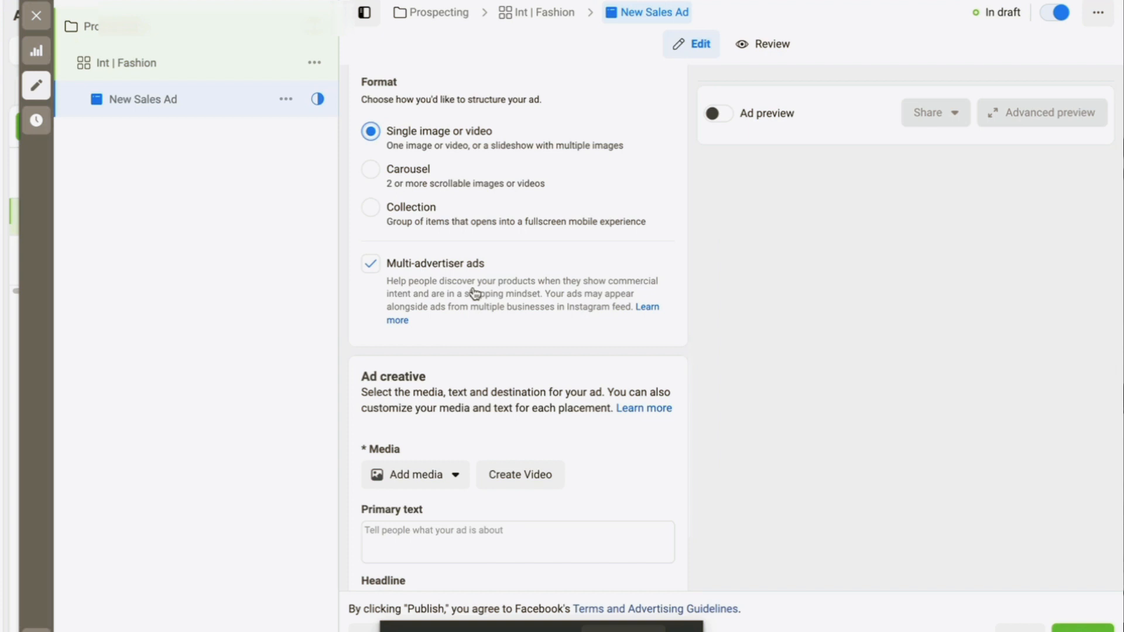
{"action": "scroll", "coordinate": [474, 293], "scroll_direction": "down", "scroll_amount": 2}
{"action": "scroll", "coordinate": [569, 326], "scroll_direction": "down", "scroll_amount": 2}
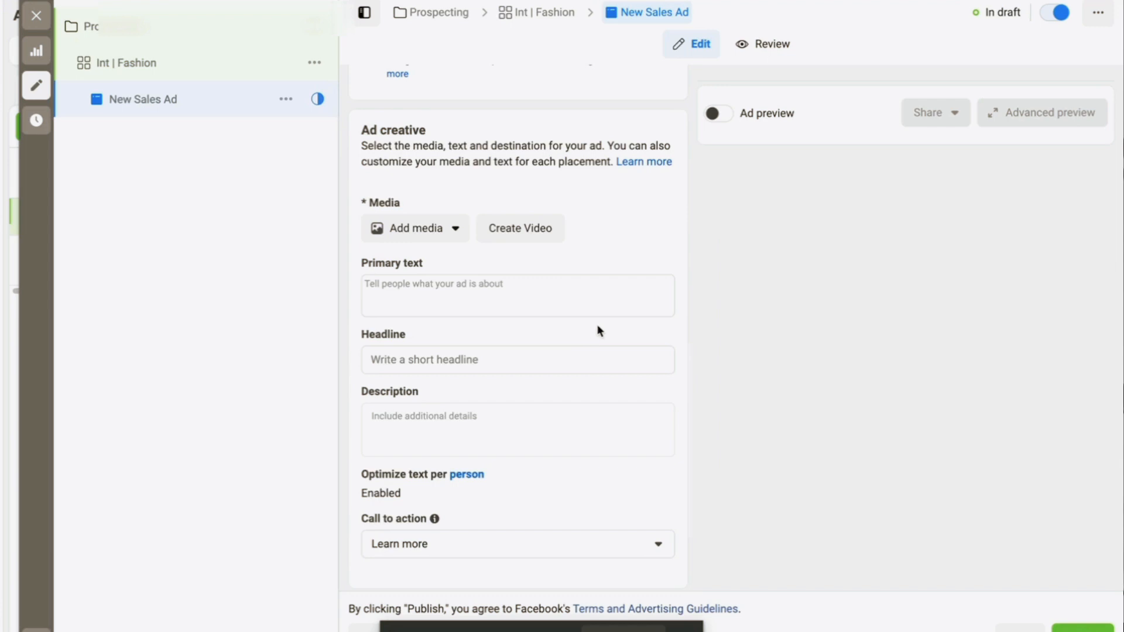
Click into the ad's primary text, headline and description fields
{"action": "left_click", "coordinate": [490, 299]}
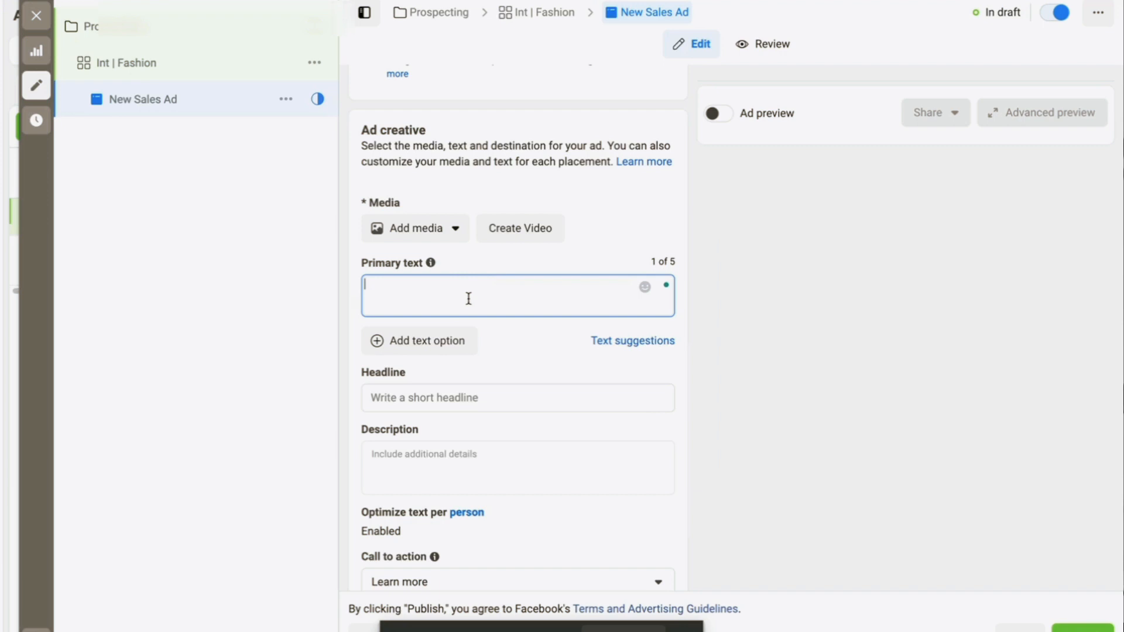
{"action": "scroll", "coordinate": [469, 298], "scroll_direction": "down", "scroll_amount": 1}
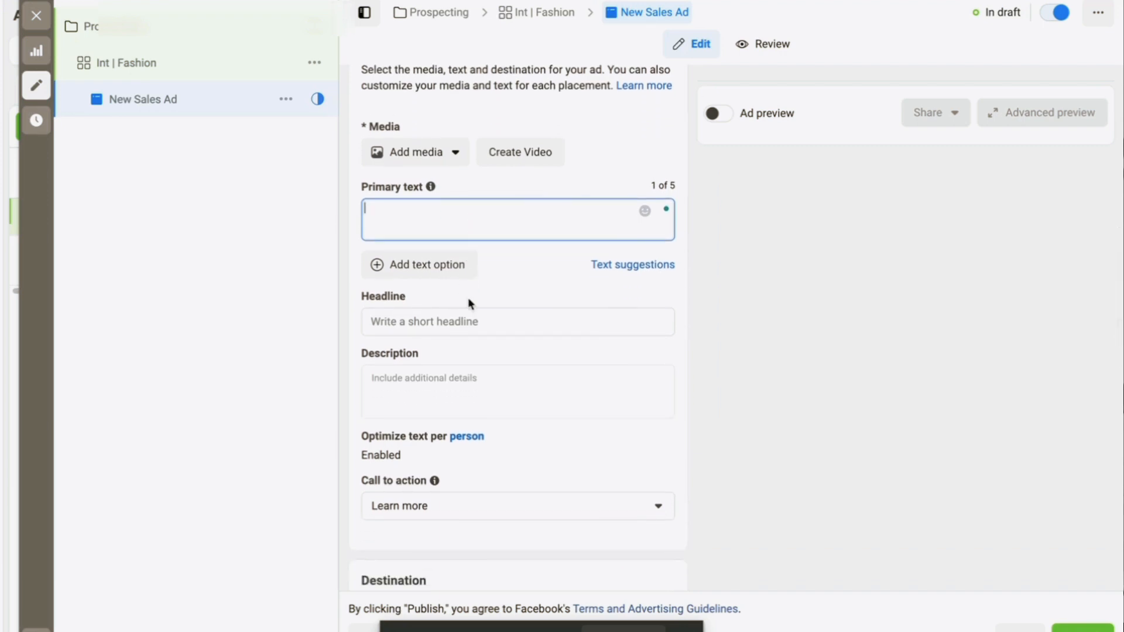
{"action": "left_click", "coordinate": [405, 319]}
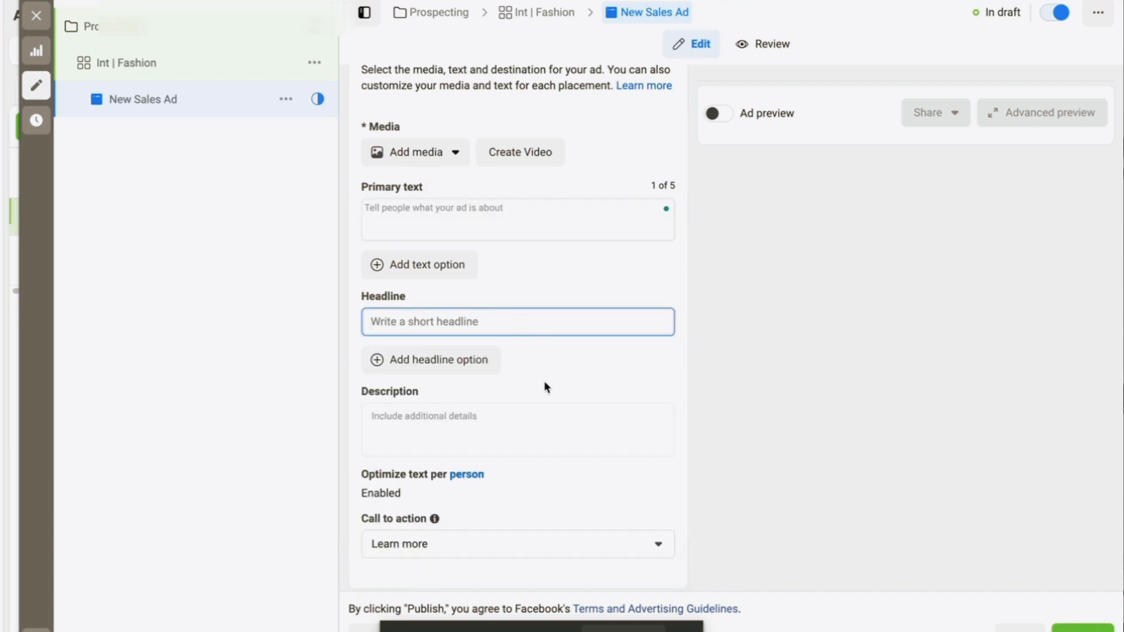
{"action": "left_click", "coordinate": [447, 421]}
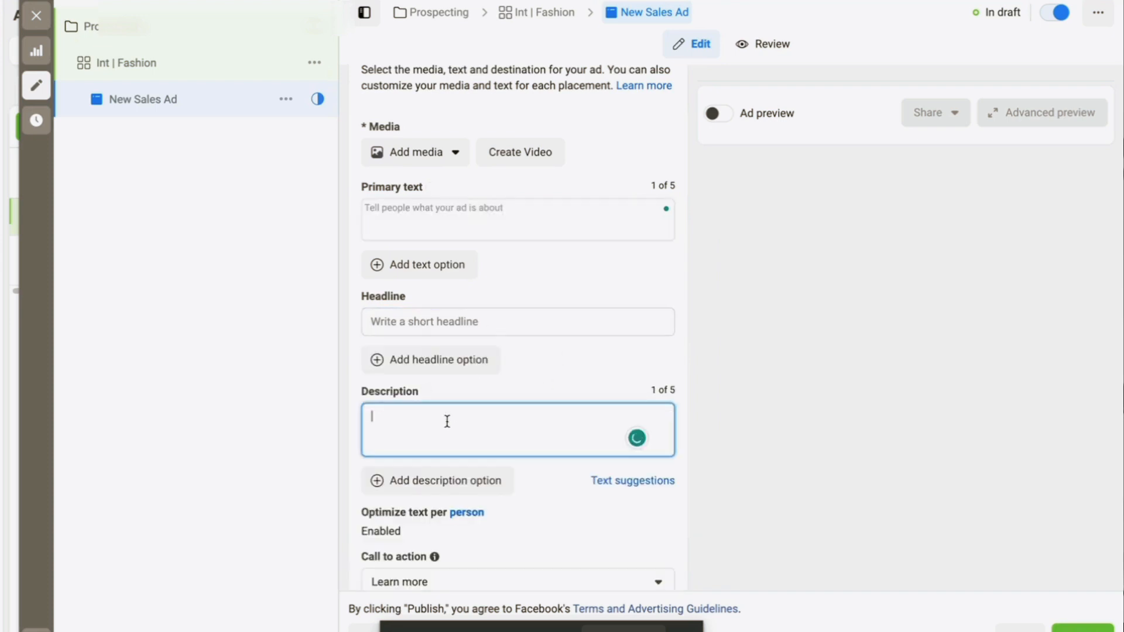
{"action": "scroll", "coordinate": [446, 420], "scroll_direction": "down", "scroll_amount": 3}
{"action": "scroll", "coordinate": [502, 401], "scroll_direction": "down", "scroll_amount": 1}
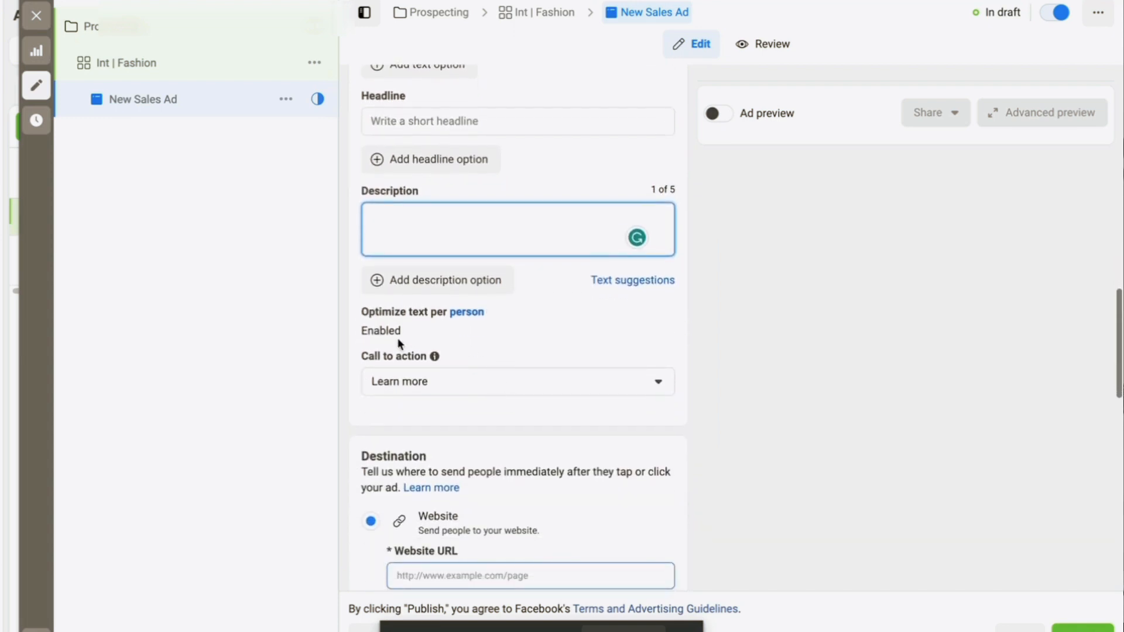
Open the call-to-action dropdown, currently Learn more, and browse its options
{"action": "left_click", "coordinate": [486, 381]}
{"action": "scroll", "coordinate": [451, 496], "scroll_direction": "up", "scroll_amount": 3}
{"action": "scroll", "coordinate": [434, 509], "scroll_direction": "down", "scroll_amount": 2}
{"action": "scroll", "coordinate": [411, 509], "scroll_direction": "down", "scroll_amount": 2}
{"action": "scroll", "coordinate": [411, 509], "scroll_direction": "down", "scroll_amount": 1}
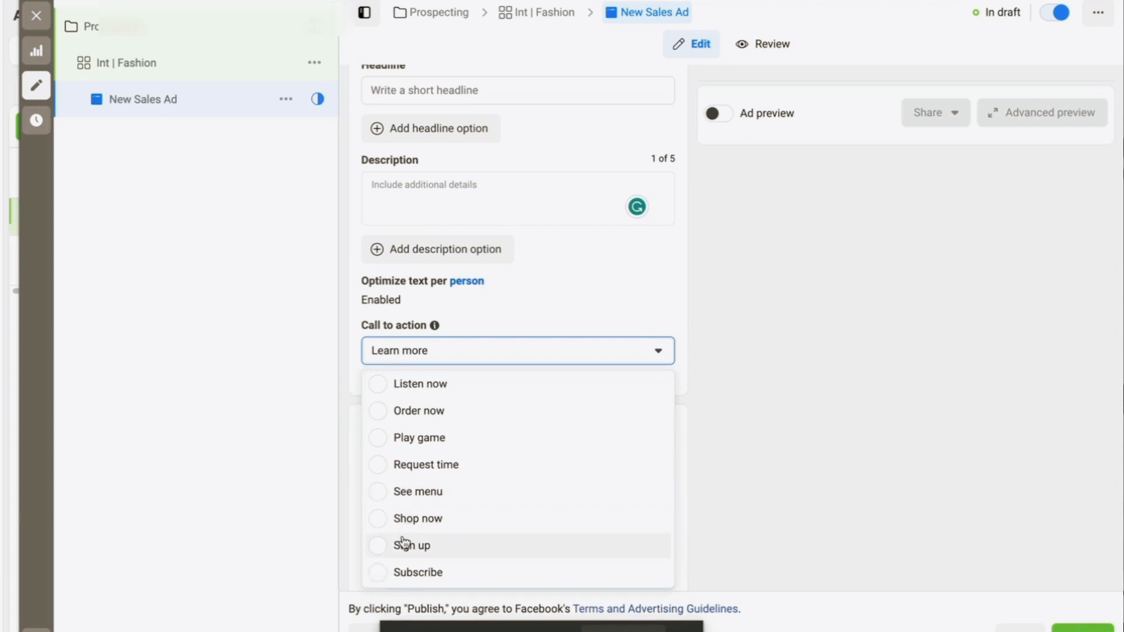
Choose Shop now as the call to action, then scroll down to the Website destination section
{"action": "left_click", "coordinate": [378, 520]}
{"action": "scroll", "coordinate": [623, 450], "scroll_direction": "down", "scroll_amount": 2}
{"action": "scroll", "coordinate": [623, 451], "scroll_direction": "down", "scroll_amount": 1}
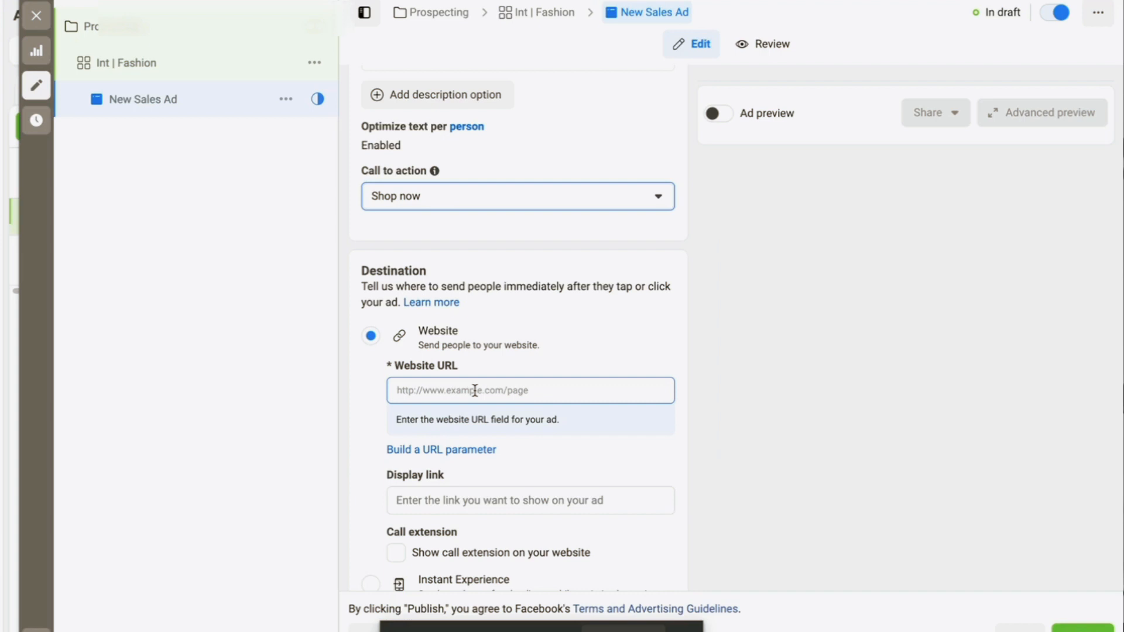
{"action": "scroll", "coordinate": [475, 389], "scroll_direction": "down", "scroll_amount": 2}
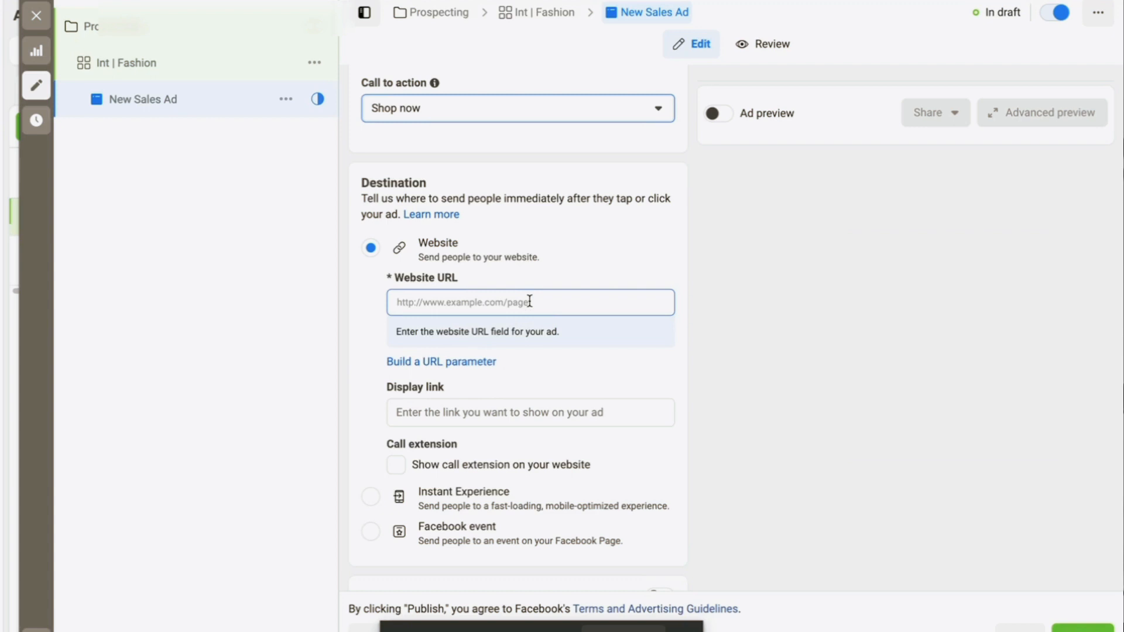
{"action": "scroll", "coordinate": [484, 297], "scroll_direction": "down", "scroll_amount": 3}
{"action": "scroll", "coordinate": [486, 297], "scroll_direction": "down", "scroll_amount": 1}
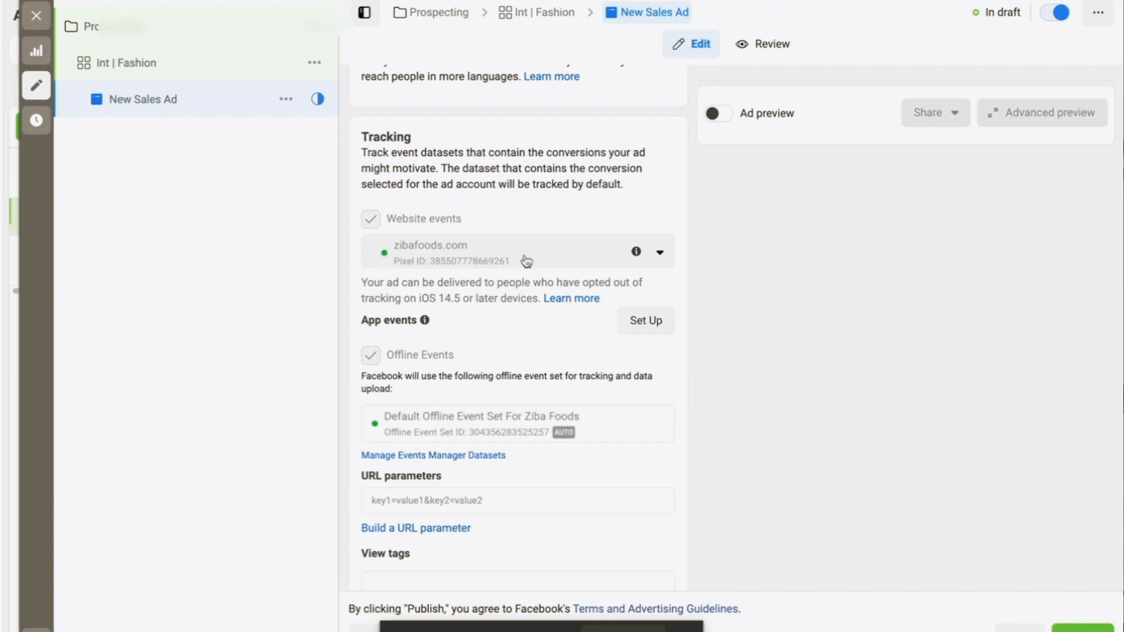
Scroll down the Campaigns overview listing the 95 campaigns
{"action": "scroll", "coordinate": [502, 337], "scroll_direction": "down", "scroll_amount": 1}
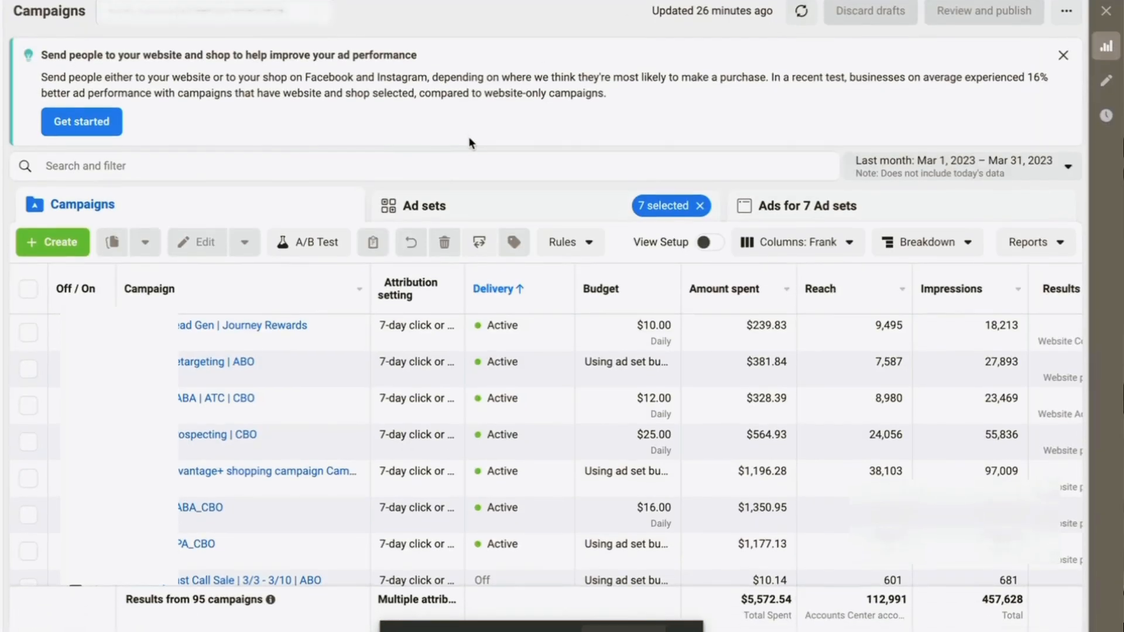
Open the Prospecting | CBO campaign's settings with its Auction buying and Sales objective
{"action": "scroll", "coordinate": [494, 394], "scroll_direction": "down", "scroll_amount": 1}
{"action": "scroll", "coordinate": [494, 394], "scroll_direction": "up", "scroll_amount": 1}
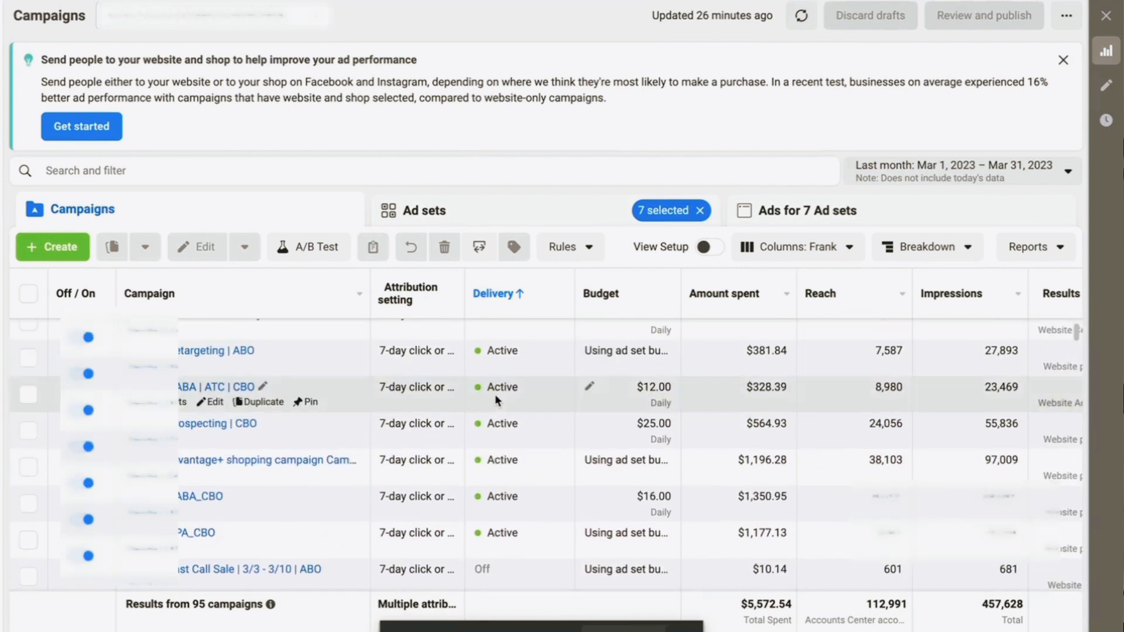
{"action": "scroll", "coordinate": [204, 378], "scroll_direction": "up", "scroll_amount": 1}
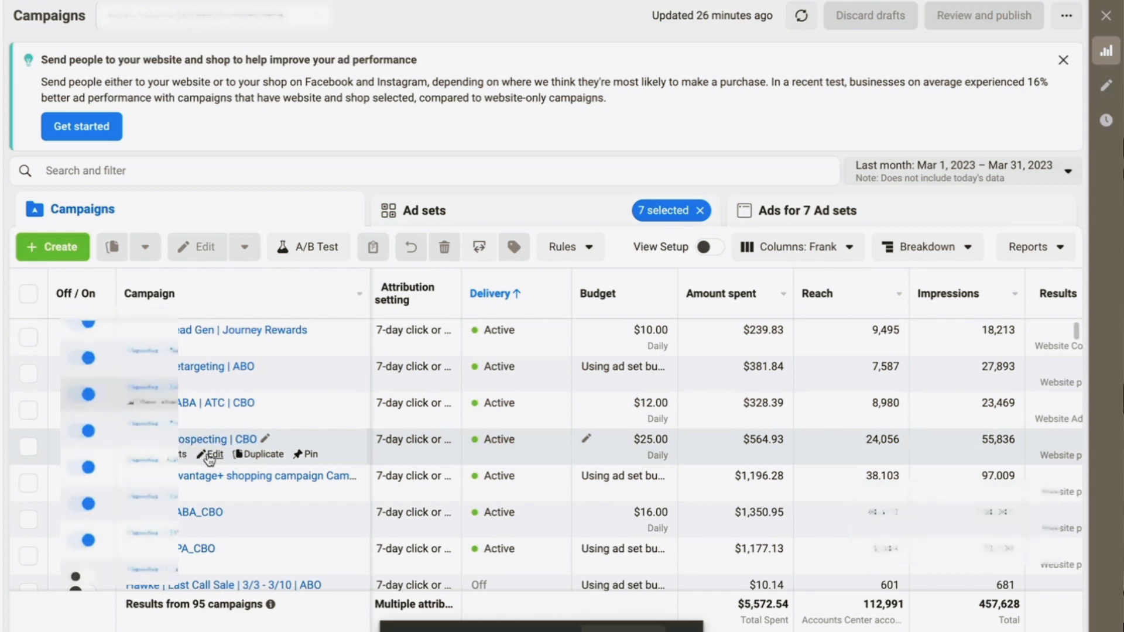
{"action": "left_click", "coordinate": [212, 455]}
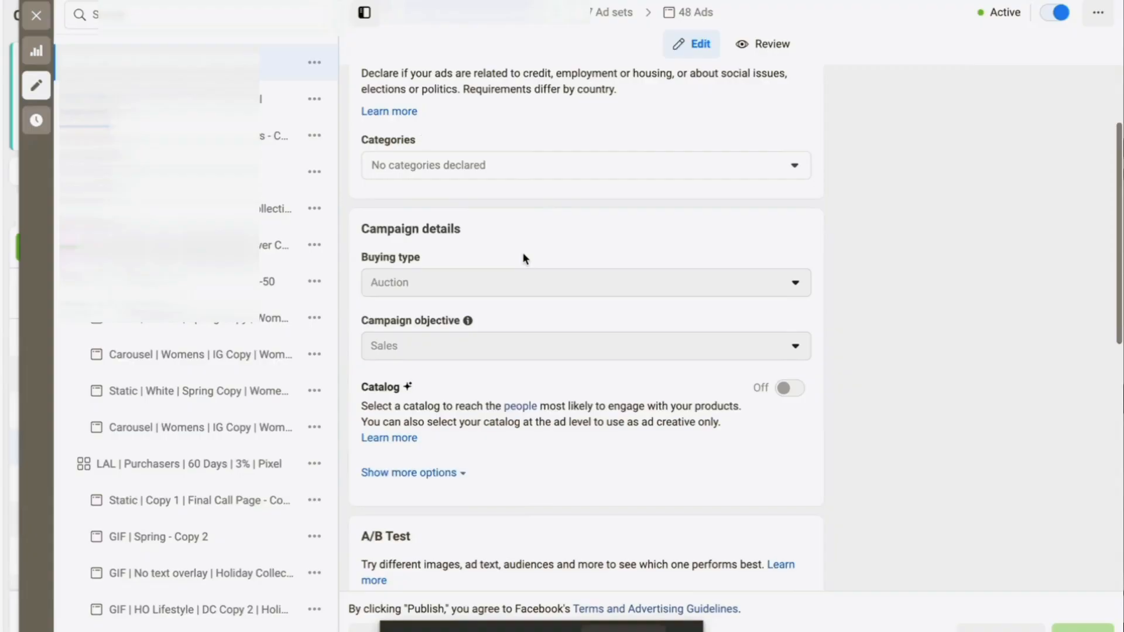
{"action": "scroll", "coordinate": [522, 253], "scroll_direction": "down", "scroll_amount": 3}
{"action": "scroll", "coordinate": [523, 255], "scroll_direction": "up", "scroll_amount": 3}
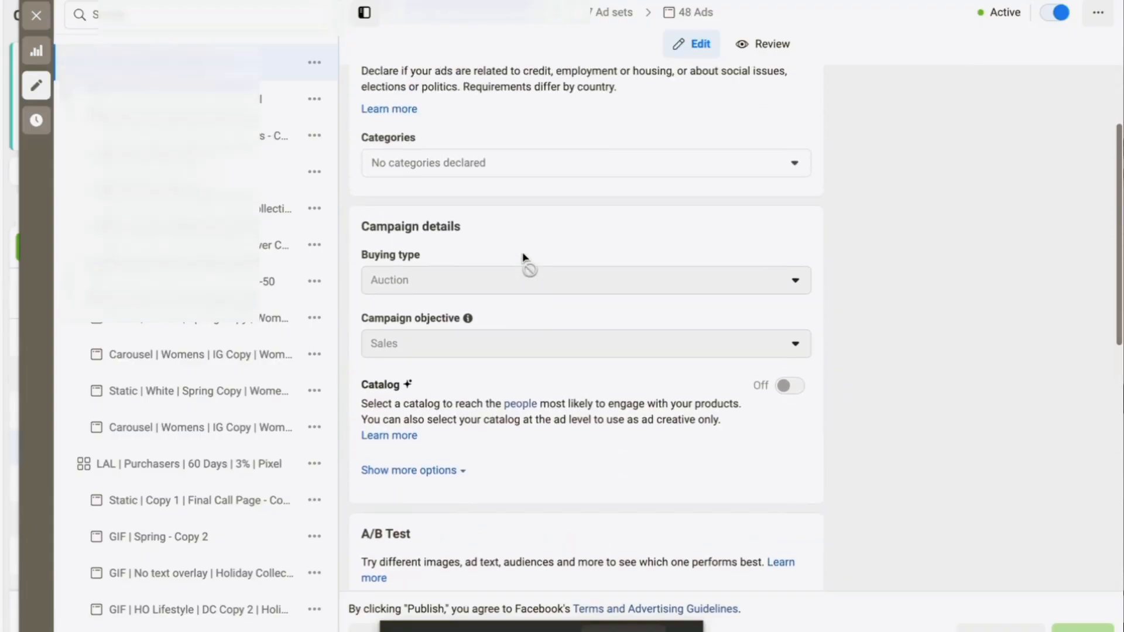
{"action": "scroll", "coordinate": [522, 258], "scroll_direction": "down", "scroll_amount": 3}
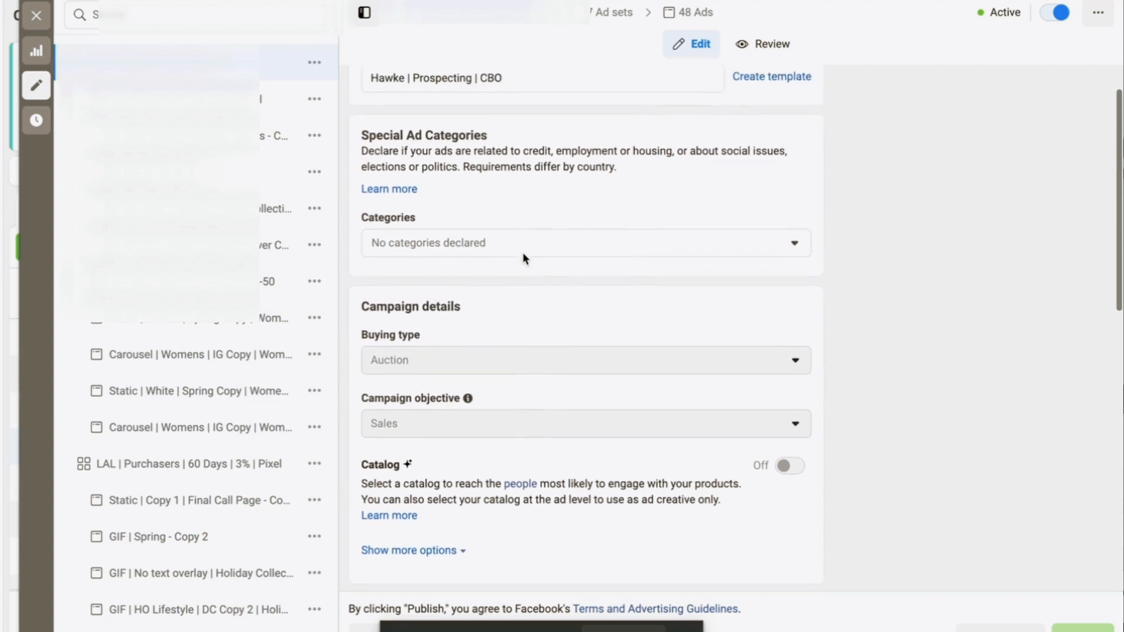
{"action": "scroll", "coordinate": [522, 258], "scroll_direction": "down", "scroll_amount": 3}
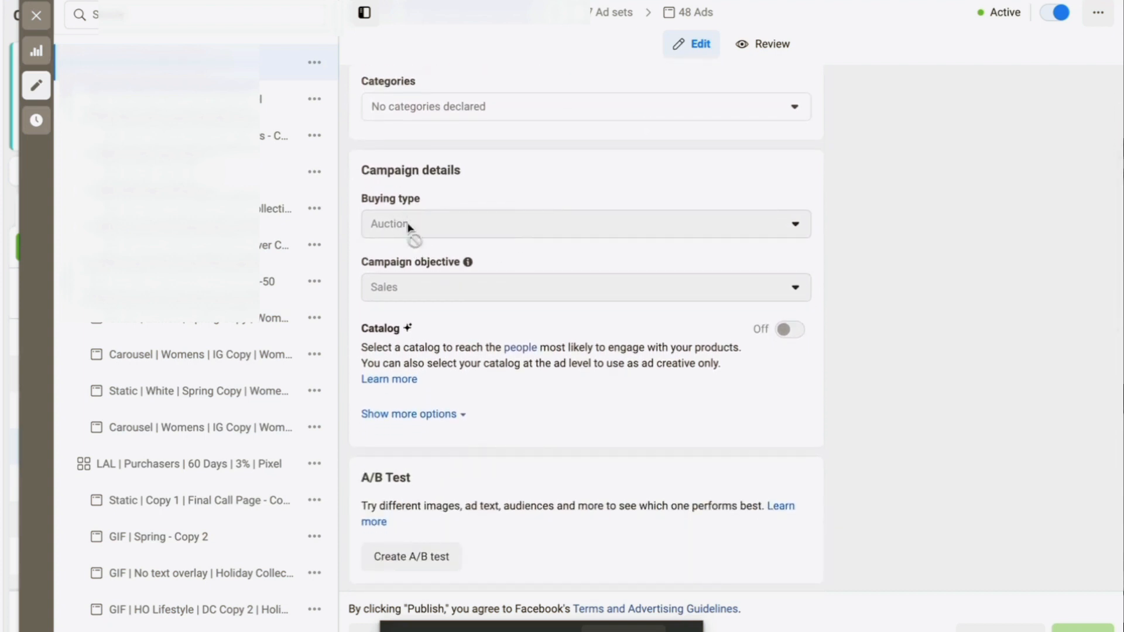
{"action": "scroll", "coordinate": [410, 308], "scroll_direction": "down", "scroll_amount": 5}
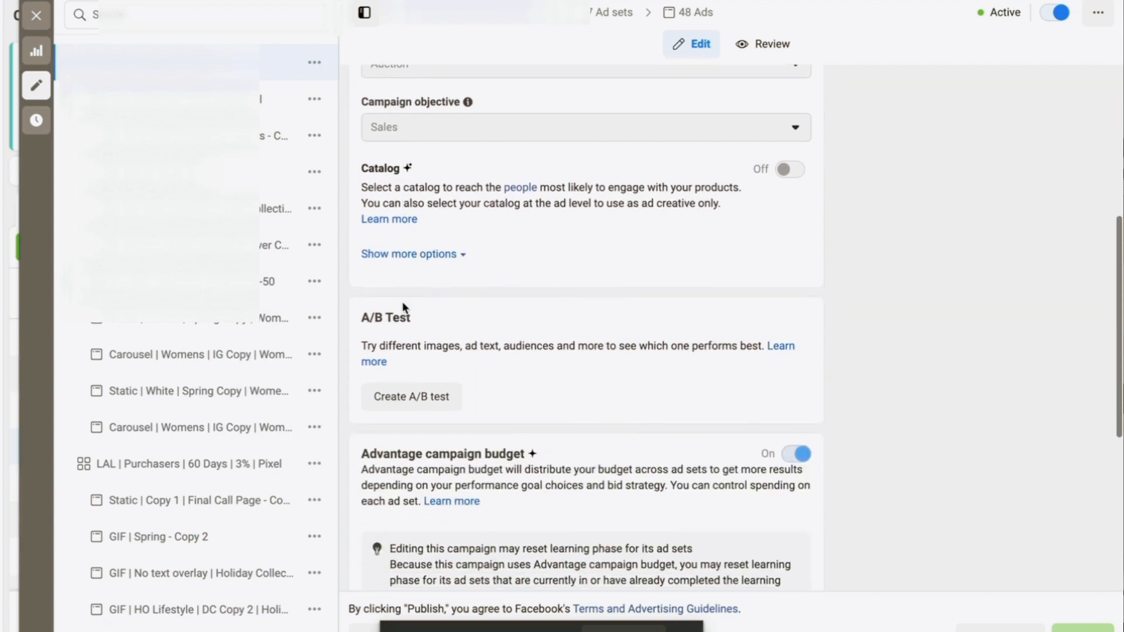
{"action": "scroll", "coordinate": [571, 410], "scroll_direction": "down", "scroll_amount": 2}
{"action": "scroll", "coordinate": [611, 266], "scroll_direction": "down", "scroll_amount": 1}
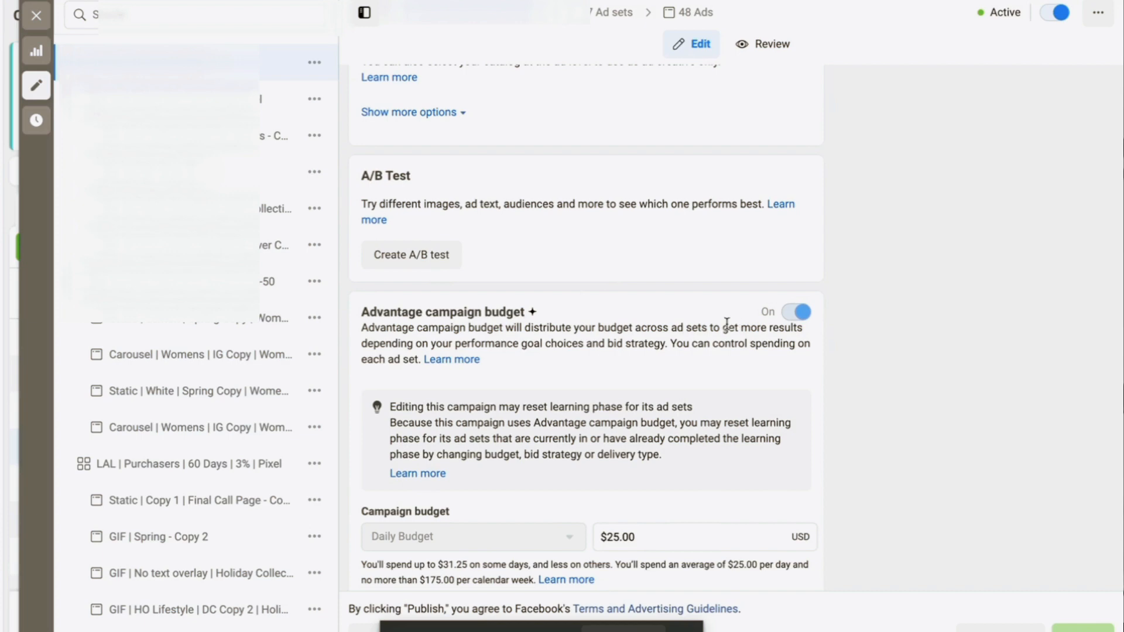
{"action": "scroll", "coordinate": [726, 323], "scroll_direction": "down", "scroll_amount": 2}
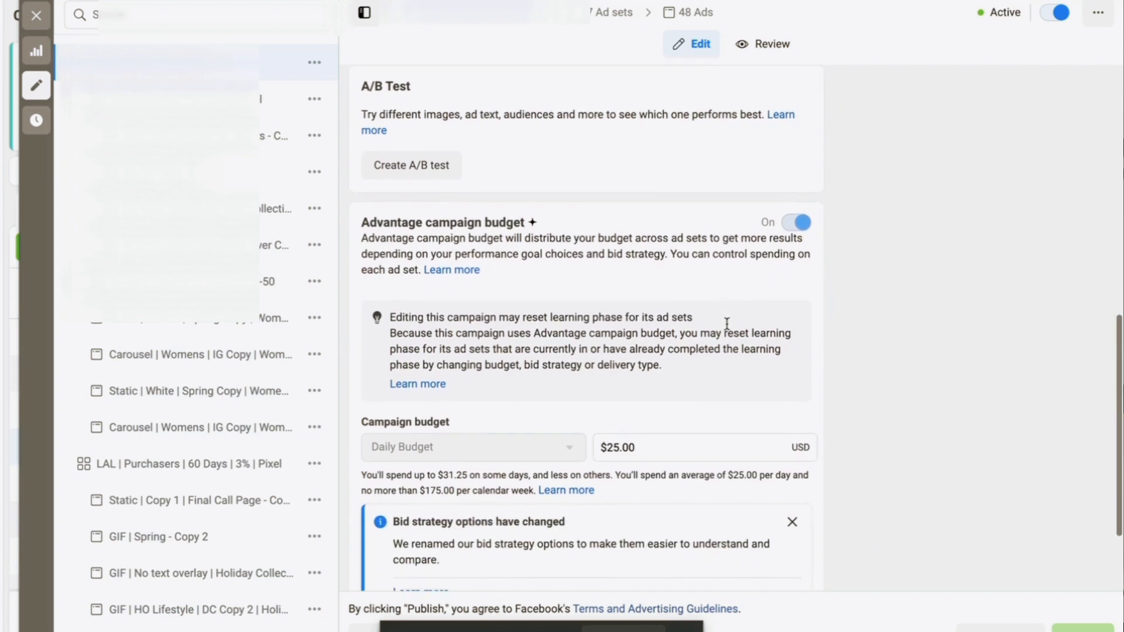
{"action": "scroll", "coordinate": [669, 452], "scroll_direction": "down", "scroll_amount": 2}
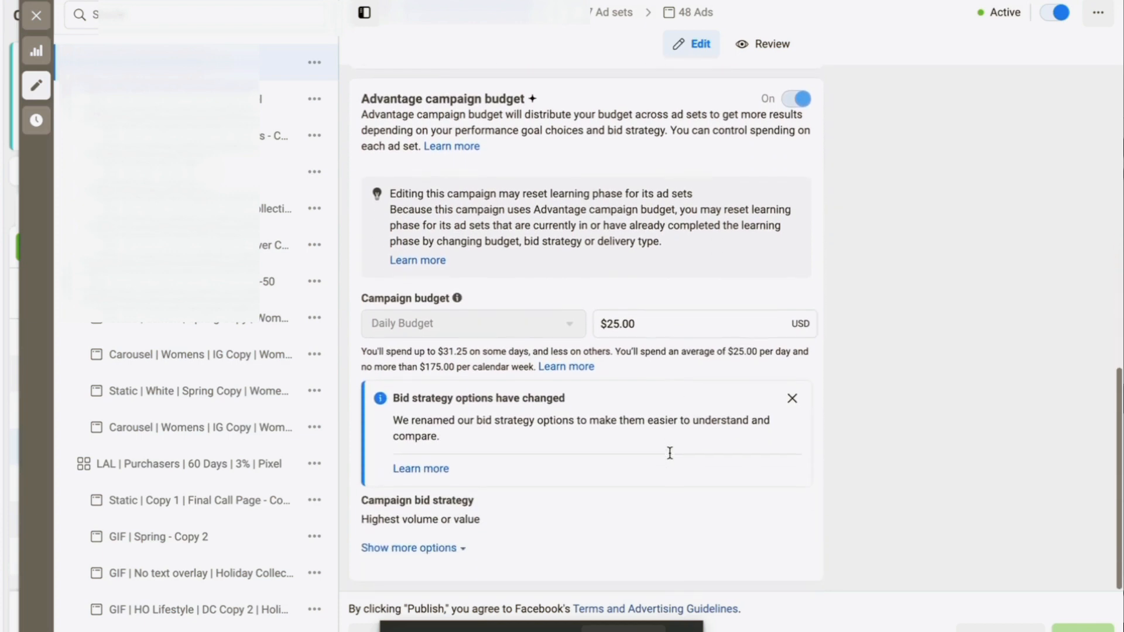
{"action": "mouse_move", "coordinate": [432, 510]}
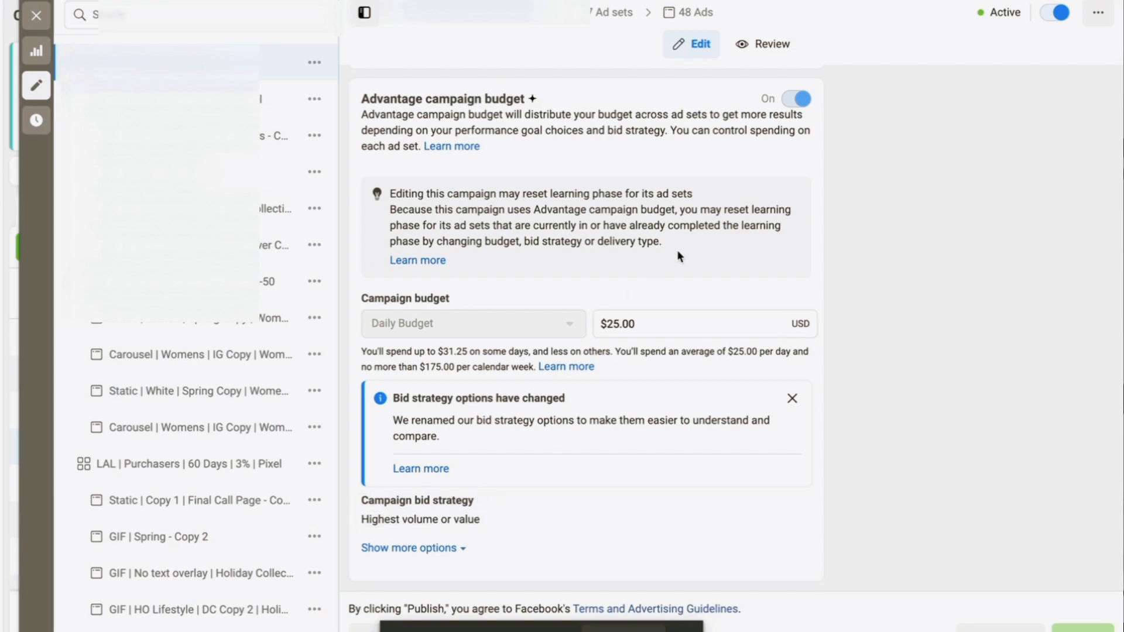
From the shared settings of all 7 ad sets, open the NT | Broad Fashion | Women | 18-50 ad set
{"action": "left_click", "coordinate": [594, 23]}
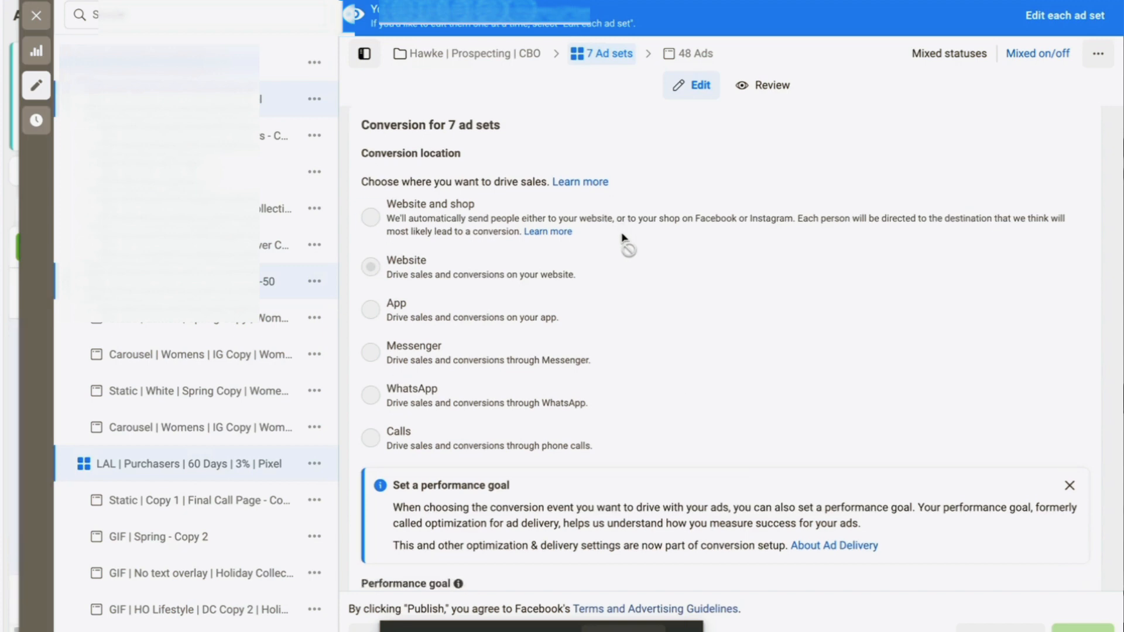
{"action": "scroll", "coordinate": [314, 255], "scroll_direction": "down", "scroll_amount": 1}
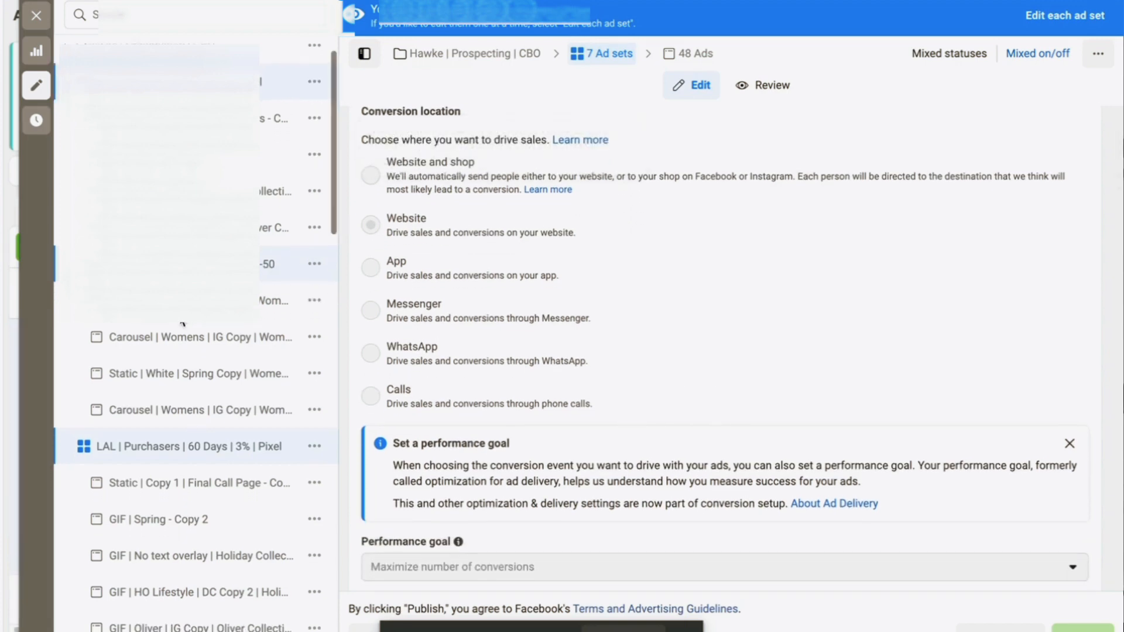
{"action": "left_click", "coordinate": [281, 256]}
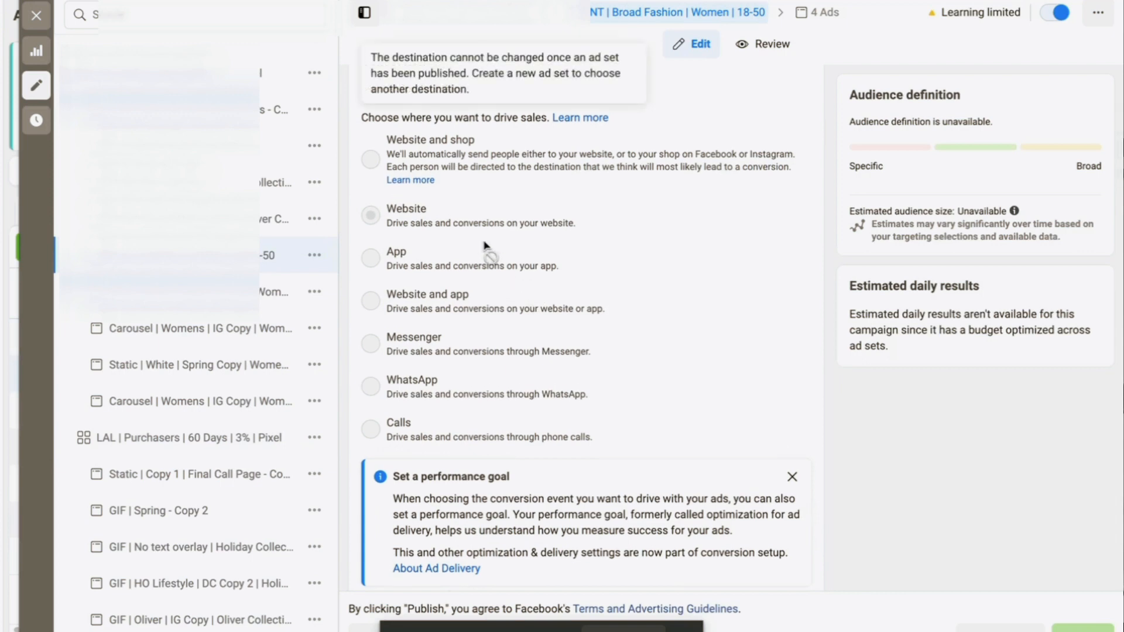
{"action": "scroll", "coordinate": [547, 222], "scroll_direction": "up", "scroll_amount": 1}
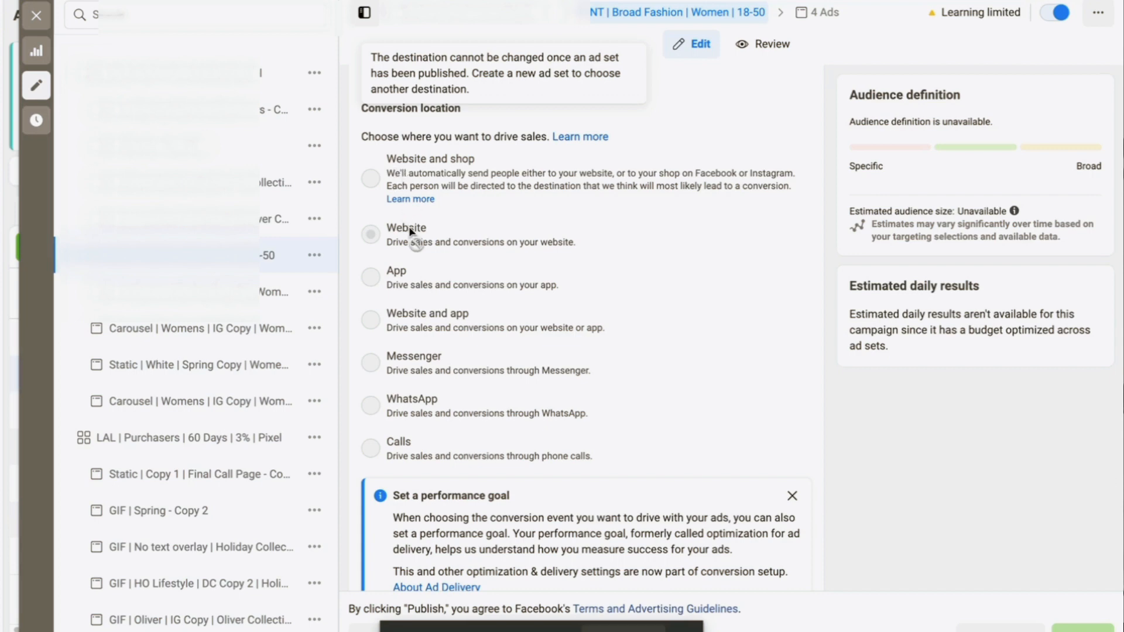
{"action": "scroll", "coordinate": [439, 250], "scroll_direction": "down", "scroll_amount": 5}
{"action": "scroll", "coordinate": [440, 250], "scroll_direction": "down", "scroll_amount": 2}
{"action": "mouse_move", "coordinate": [484, 265]}
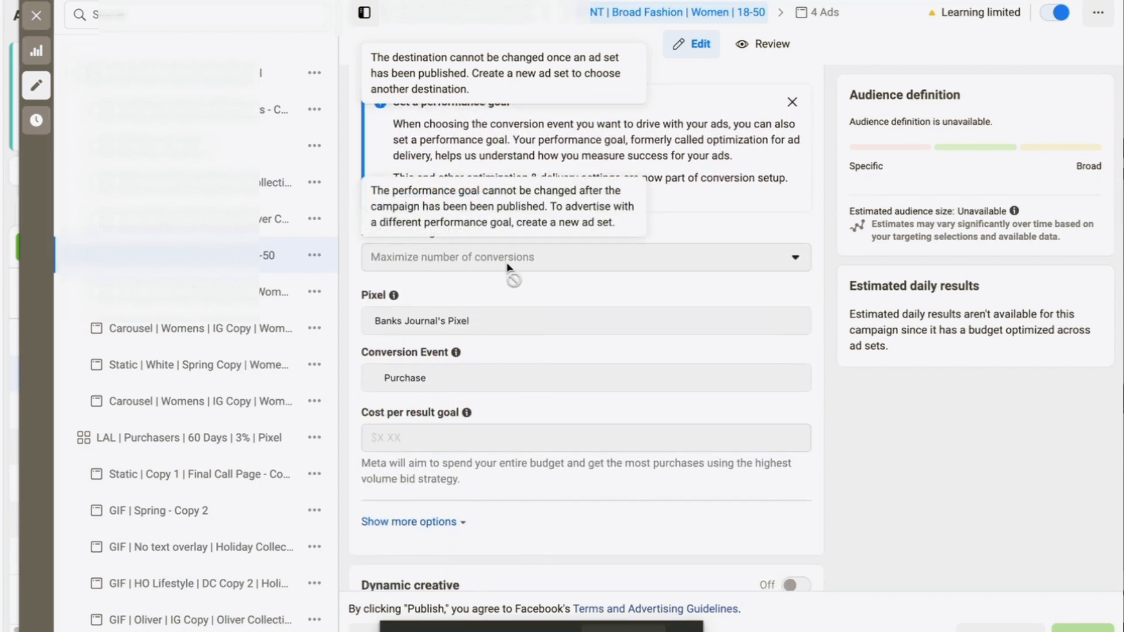
{"action": "scroll", "coordinate": [507, 266], "scroll_direction": "down", "scroll_amount": 2}
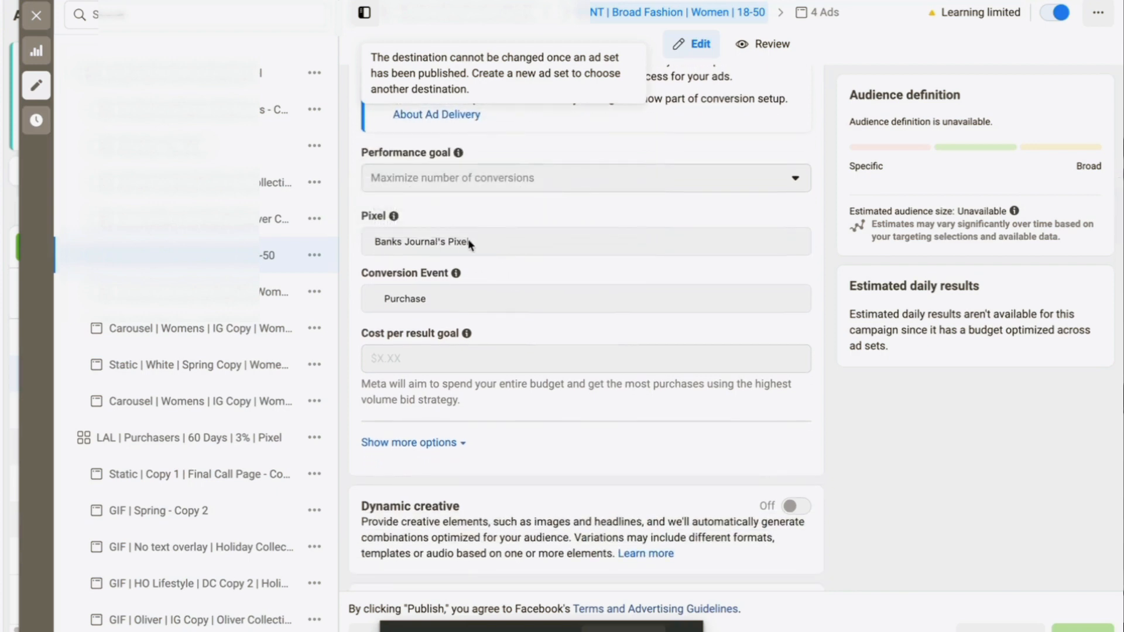
{"action": "scroll", "coordinate": [456, 300], "scroll_direction": "down", "scroll_amount": 4}
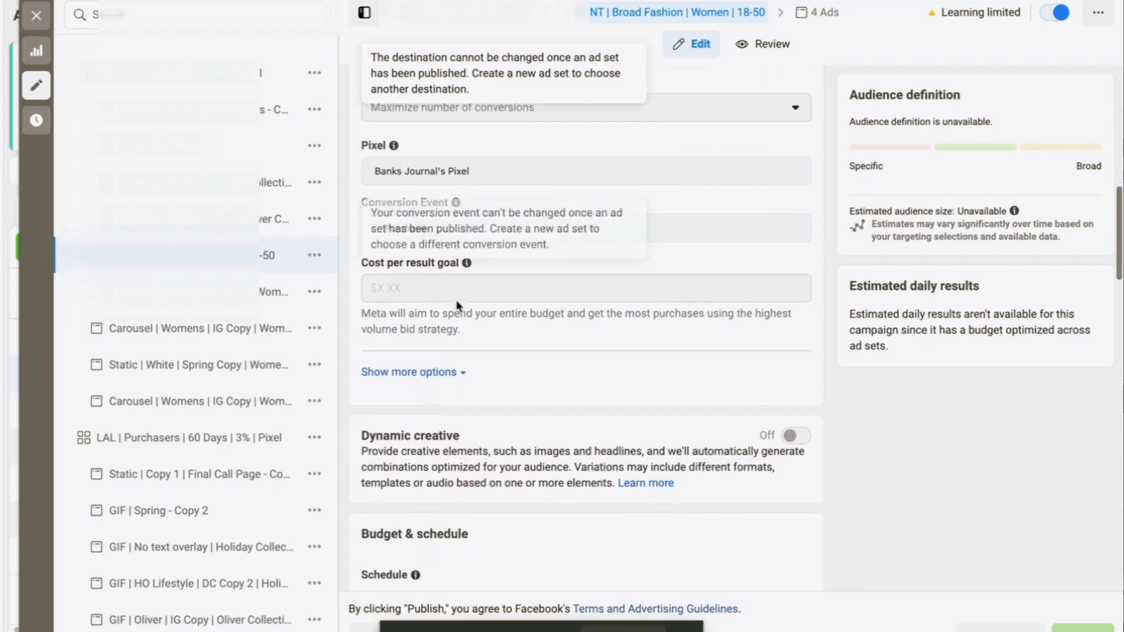
{"action": "scroll", "coordinate": [458, 304], "scroll_direction": "down", "scroll_amount": 9}
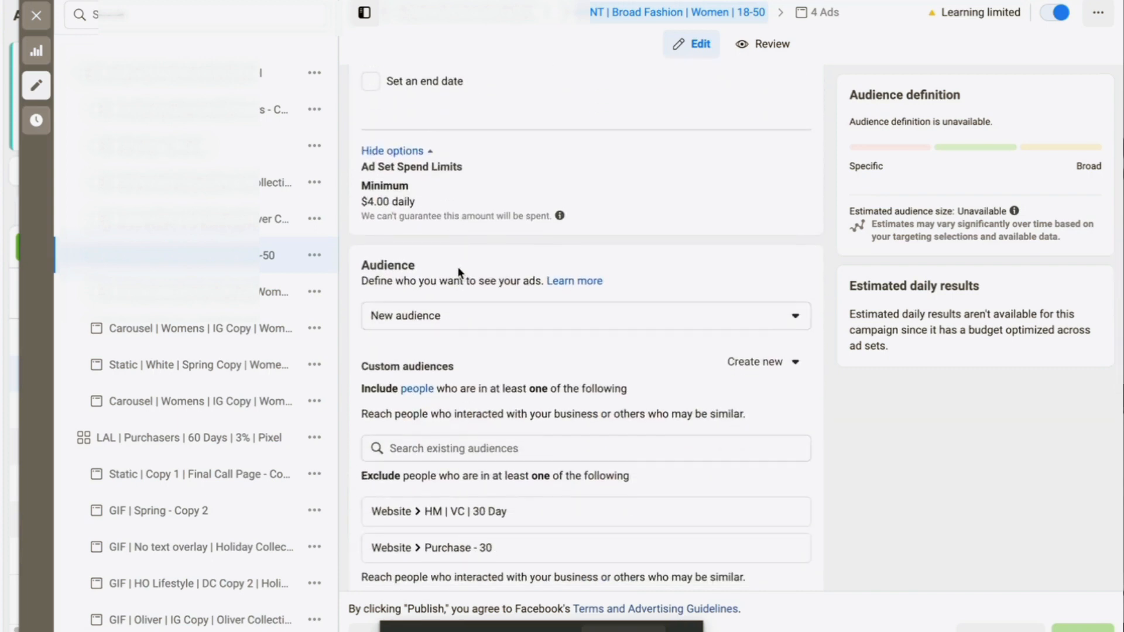
{"action": "scroll", "coordinate": [458, 269], "scroll_direction": "down", "scroll_amount": 4}
{"action": "scroll", "coordinate": [458, 271], "scroll_direction": "down", "scroll_amount": 3}
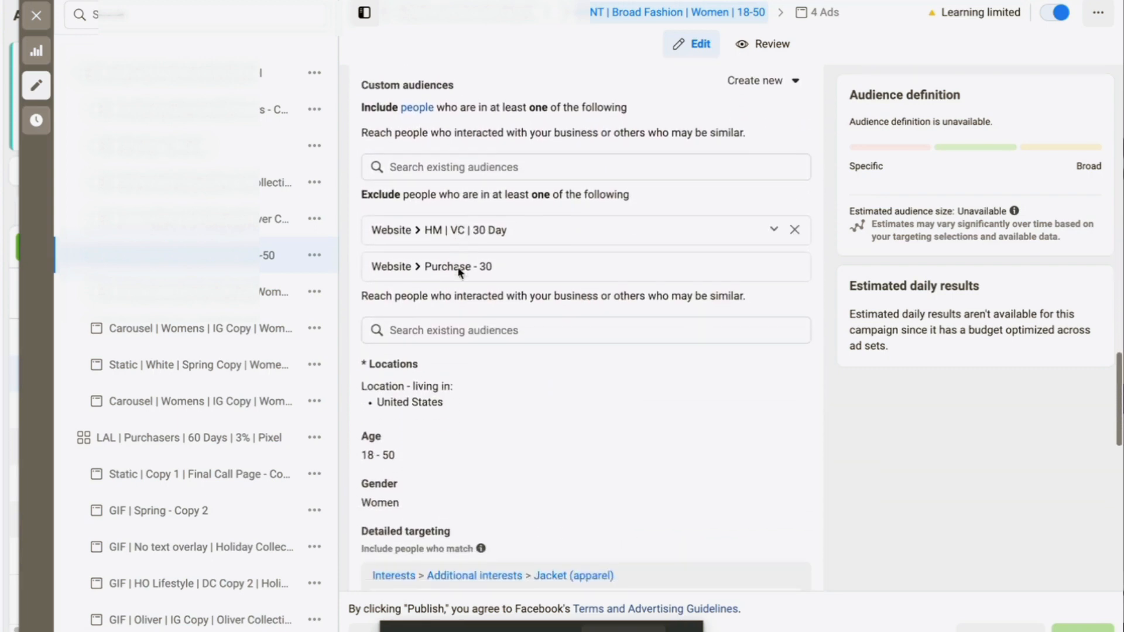
{"action": "scroll", "coordinate": [458, 273], "scroll_direction": "up", "scroll_amount": 1}
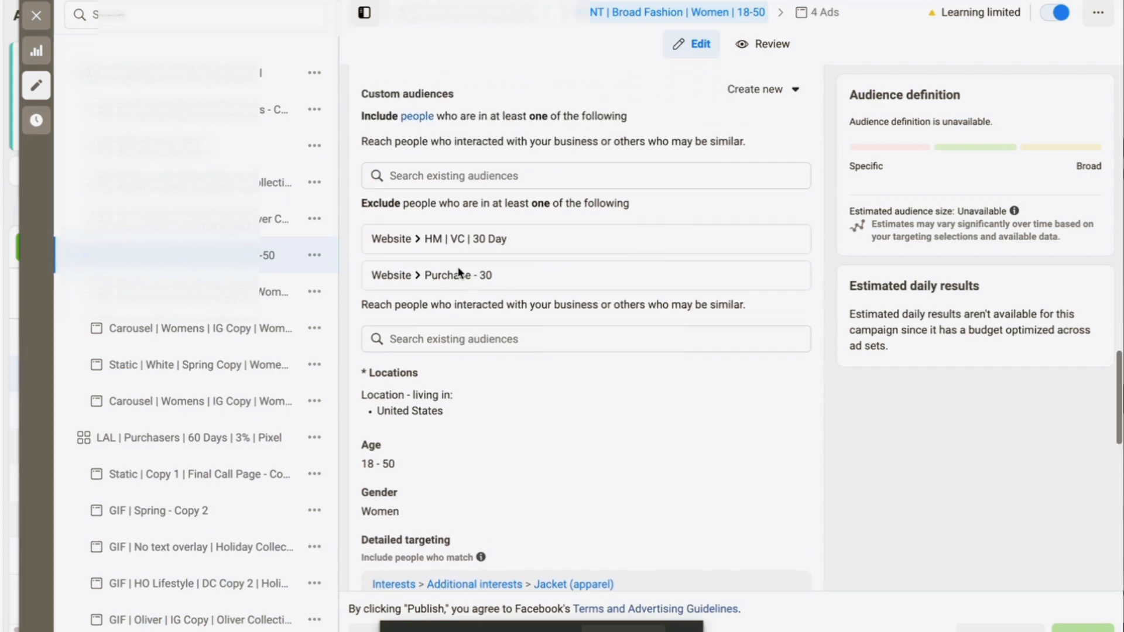
{"action": "scroll", "coordinate": [458, 269], "scroll_direction": "down", "scroll_amount": 2}
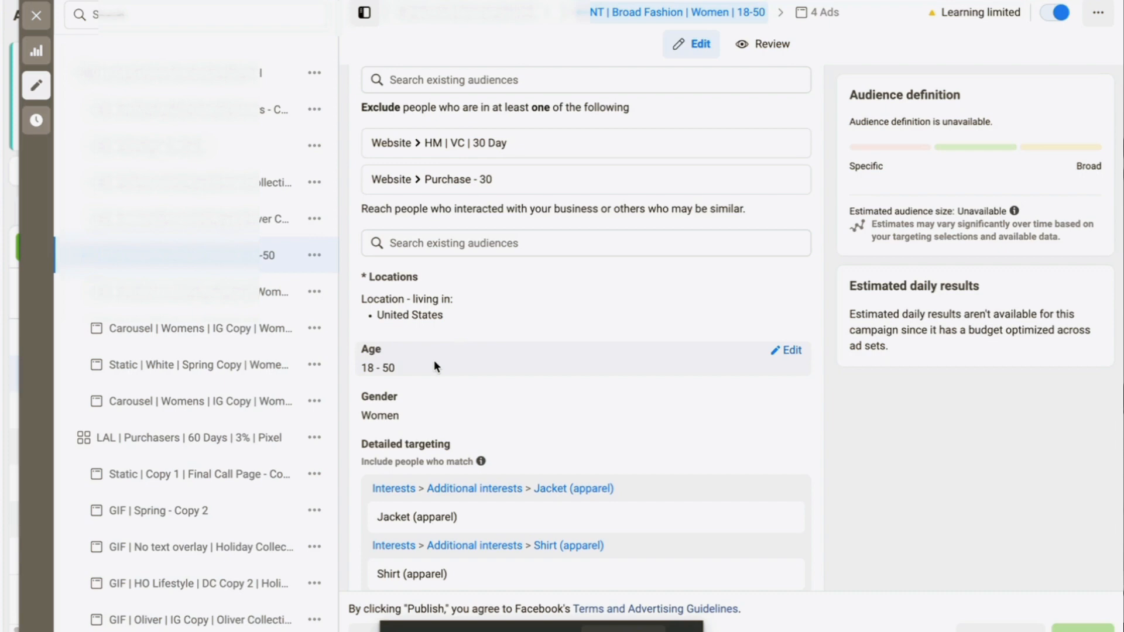
{"action": "scroll", "coordinate": [433, 366], "scroll_direction": "up", "scroll_amount": 3}
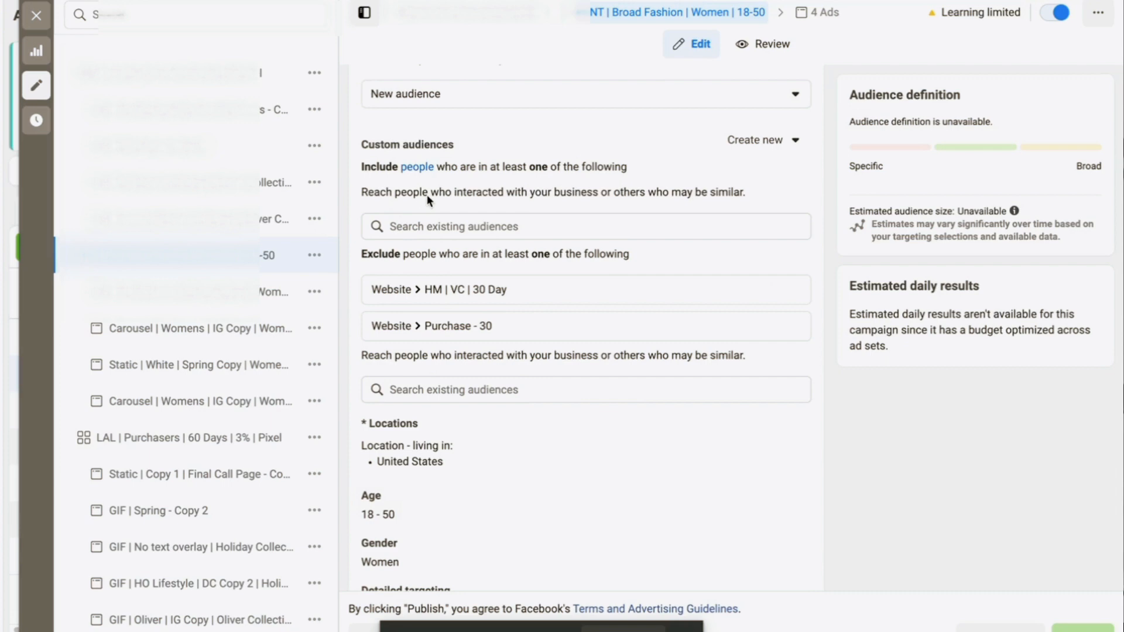
{"action": "scroll", "coordinate": [439, 125], "scroll_direction": "up", "scroll_amount": 2}
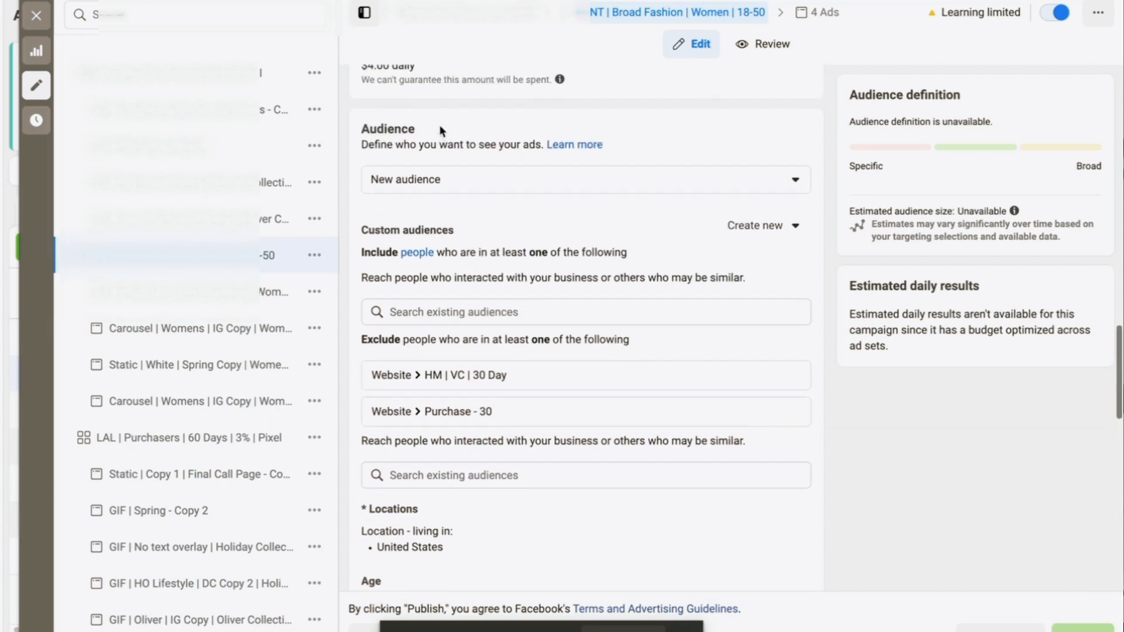
{"action": "scroll", "coordinate": [439, 124], "scroll_direction": "down", "scroll_amount": 2}
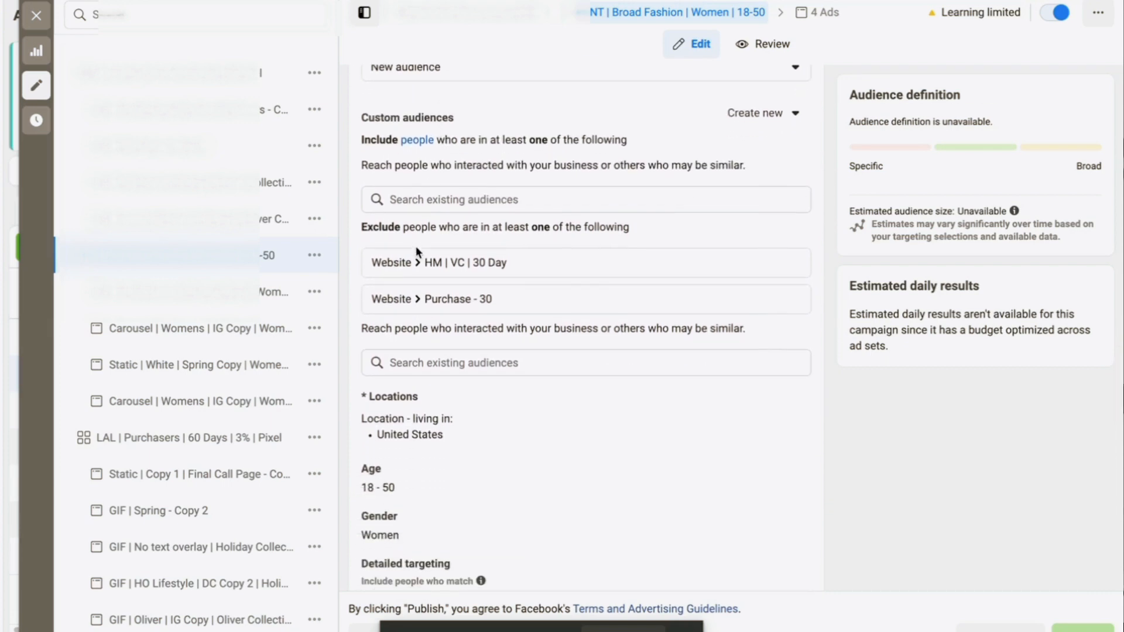
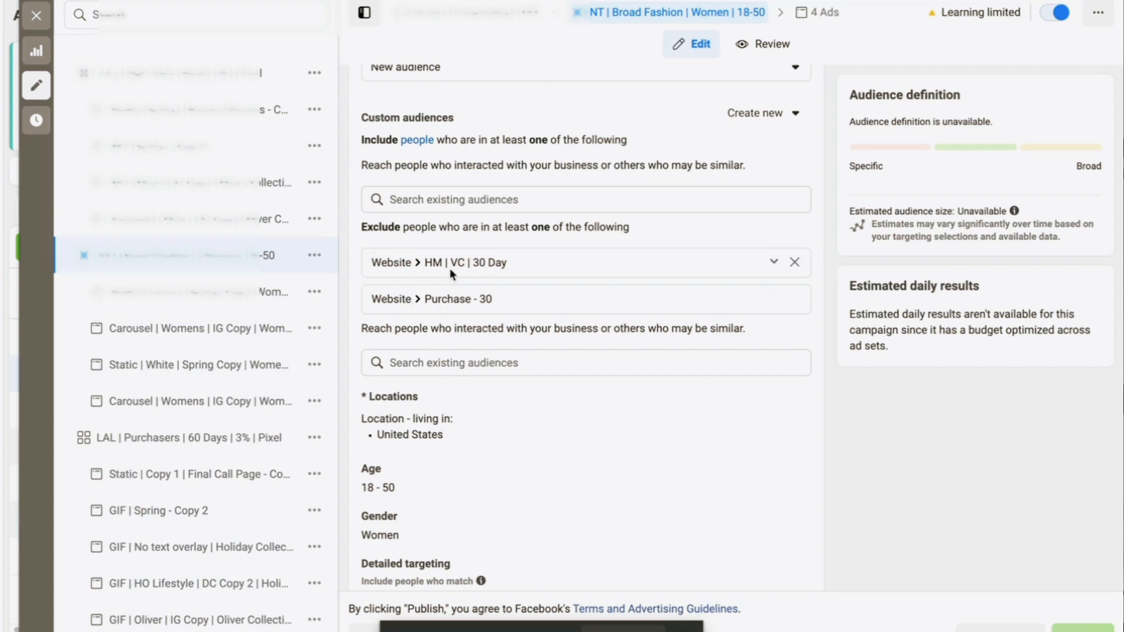
Scroll the campaign tree and open the Static | Lemon | Spring Copy ad under INT | Broad Fashion
{"action": "scroll", "coordinate": [449, 267], "scroll_direction": "down", "scroll_amount": 2}
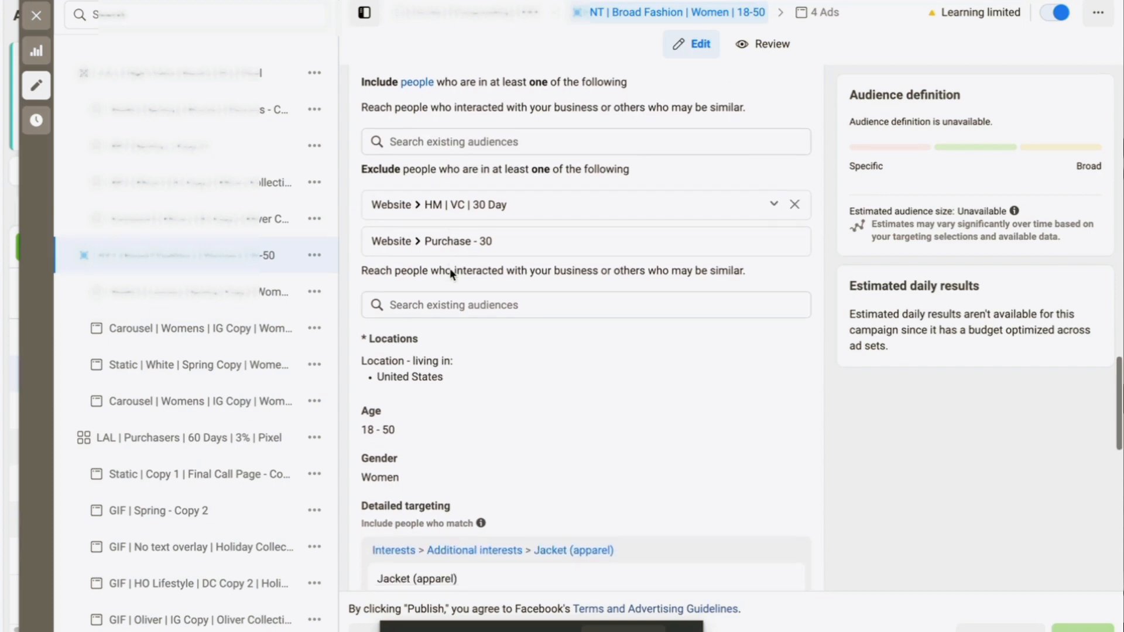
{"action": "scroll", "coordinate": [449, 267], "scroll_direction": "up", "scroll_amount": 2}
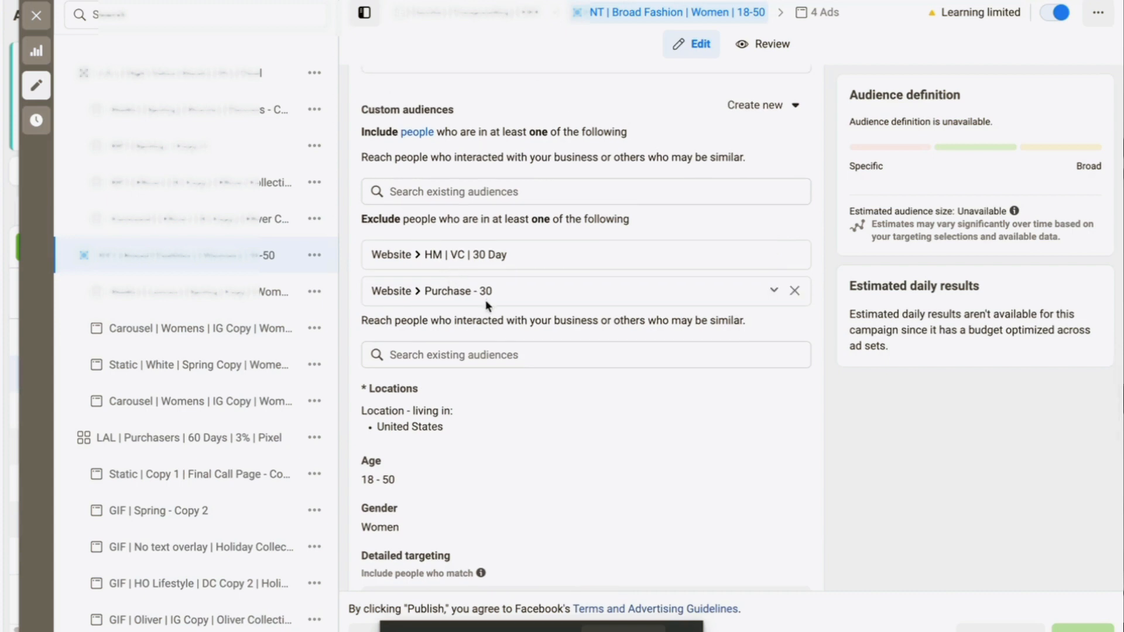
{"action": "scroll", "coordinate": [486, 300], "scroll_direction": "down", "scroll_amount": 5}
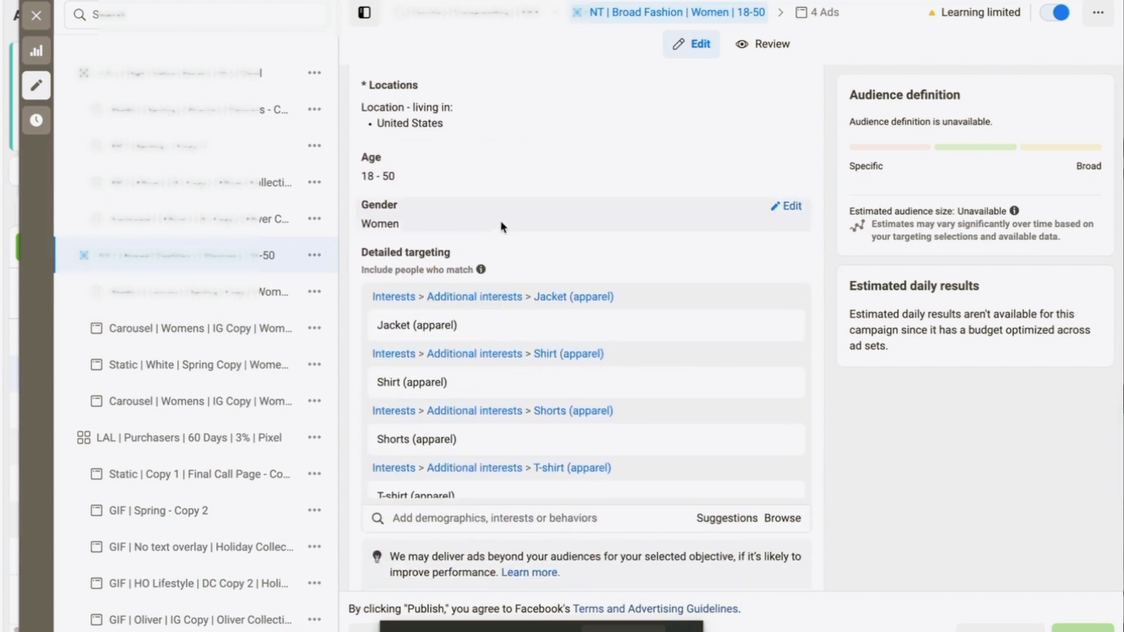
{"action": "scroll", "coordinate": [505, 218], "scroll_direction": "down", "scroll_amount": 1}
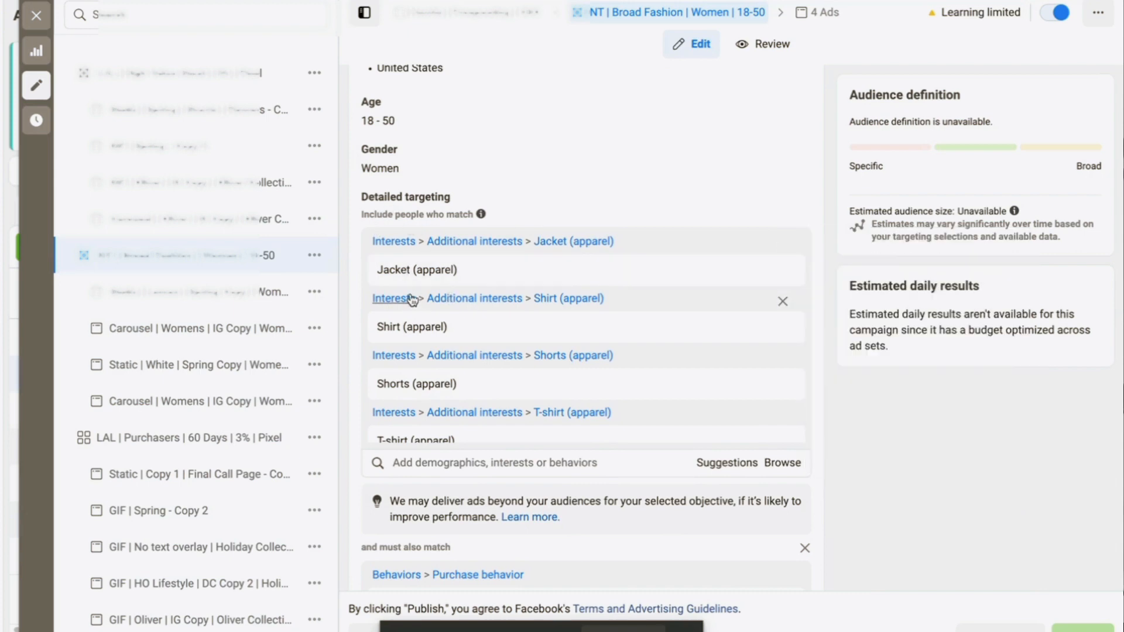
{"action": "mouse_move", "coordinate": [407, 331]}
{"action": "scroll", "coordinate": [401, 333], "scroll_direction": "down", "scroll_amount": 2}
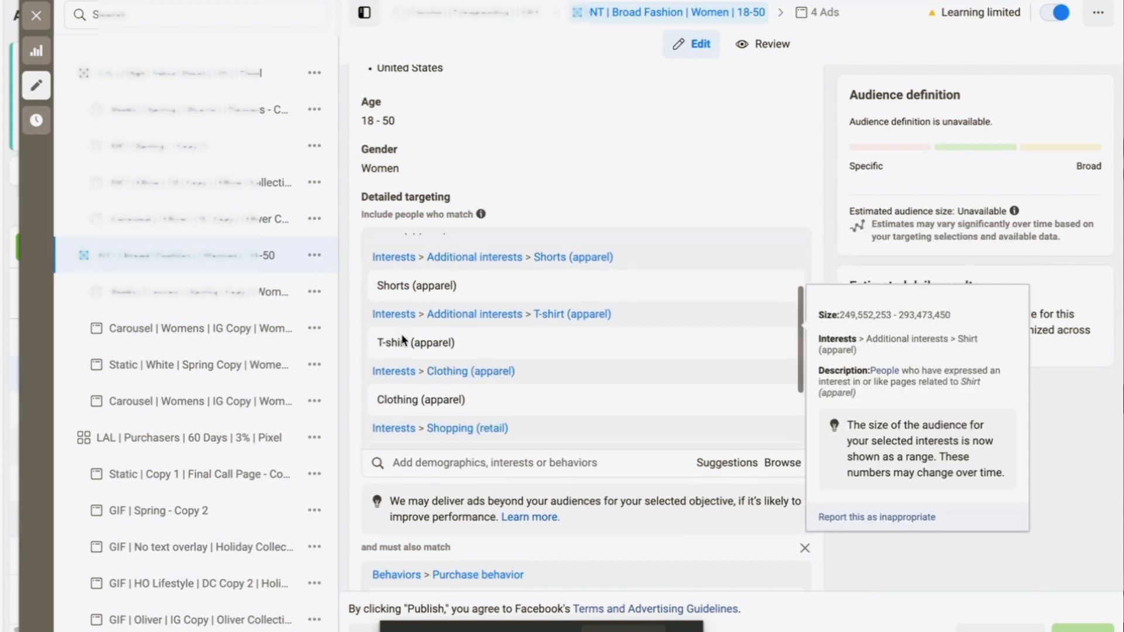
{"action": "scroll", "coordinate": [777, 219], "scroll_direction": "down", "scroll_amount": 4}
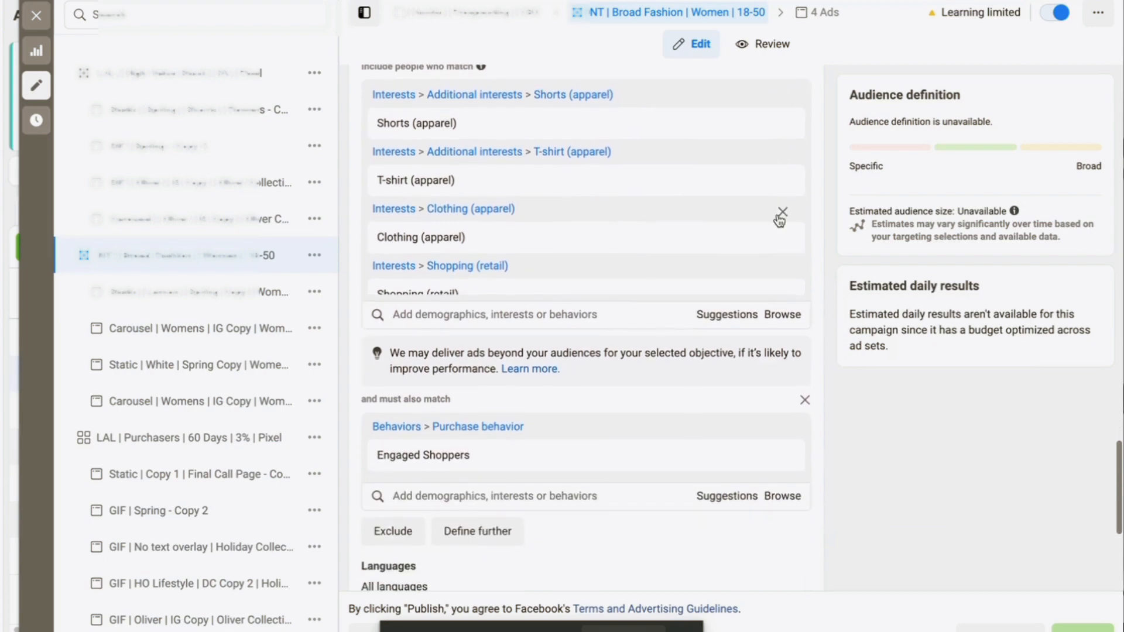
{"action": "scroll", "coordinate": [820, 312], "scroll_direction": "down", "scroll_amount": 2}
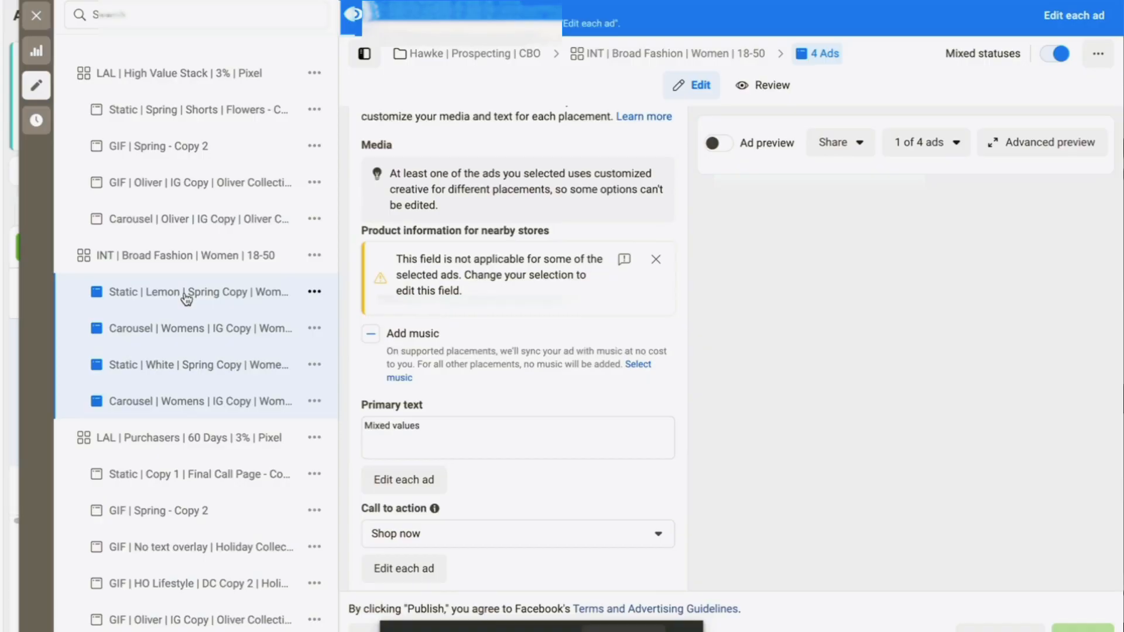
{"action": "left_click", "coordinate": [185, 296]}
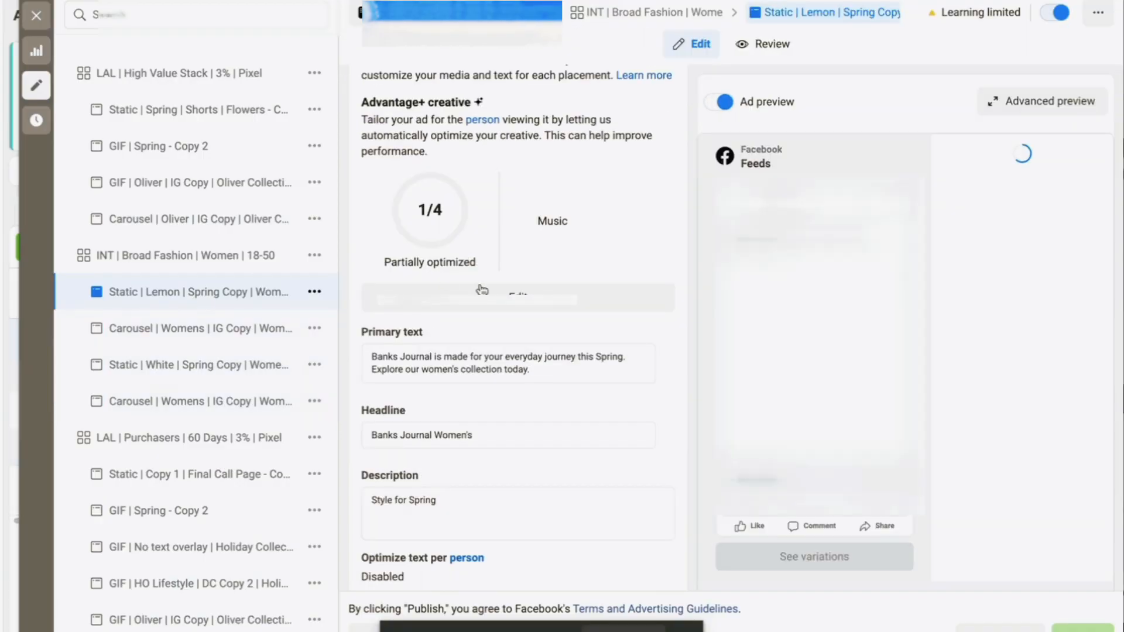
{"action": "scroll", "coordinate": [633, 300], "scroll_direction": "up", "scroll_amount": 5}
{"action": "scroll", "coordinate": [632, 300], "scroll_direction": "up", "scroll_amount": 4}
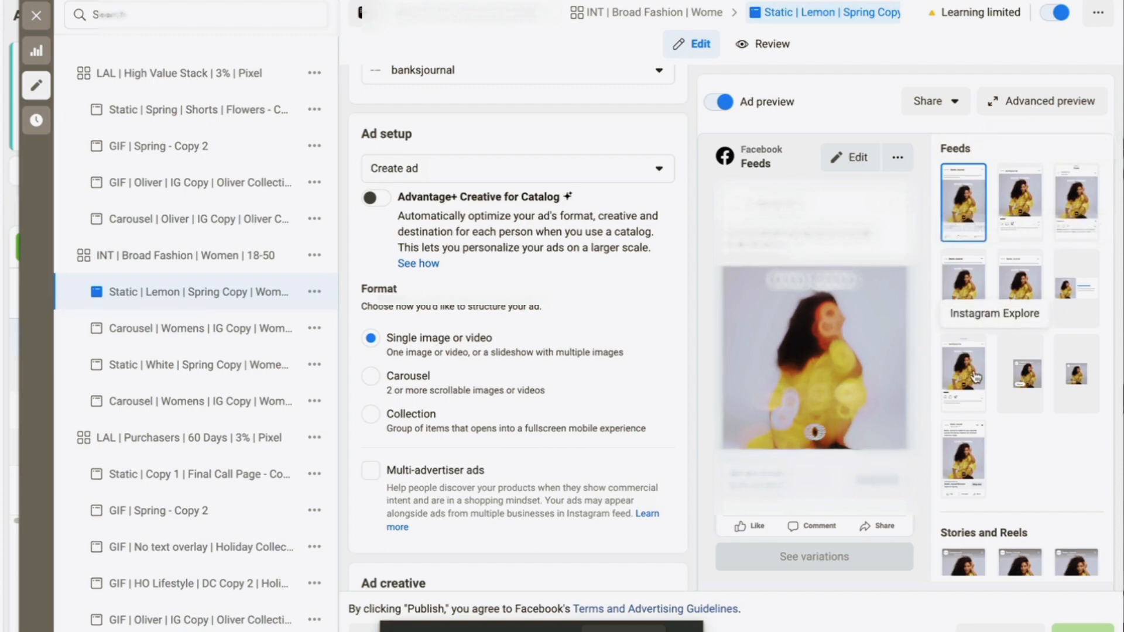
{"action": "scroll", "coordinate": [974, 376], "scroll_direction": "down", "scroll_amount": 4}
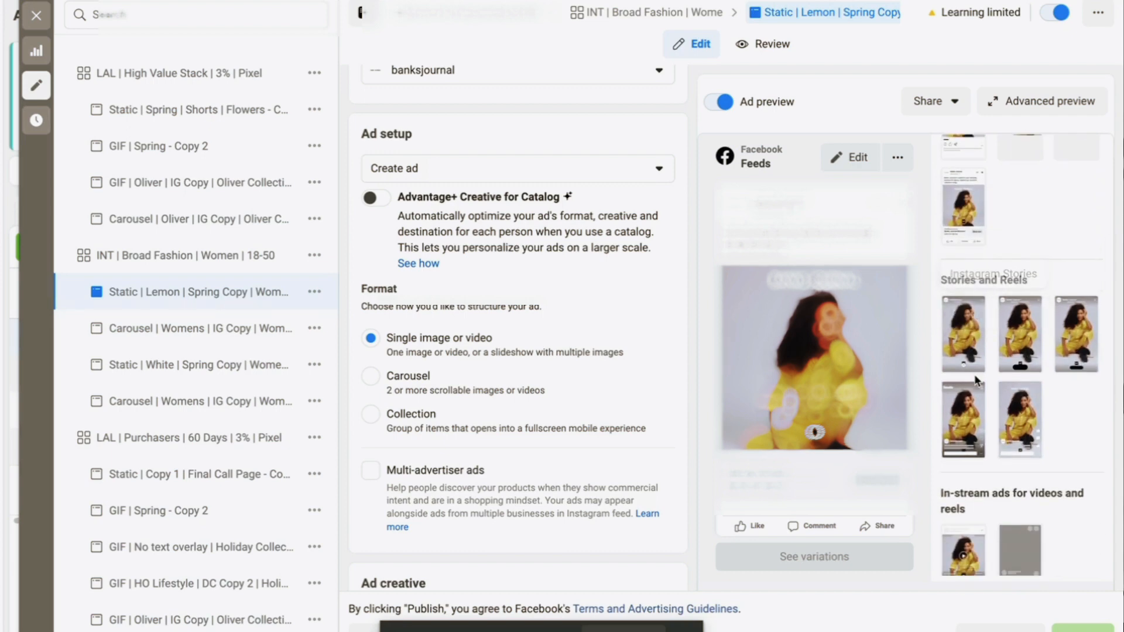
{"action": "scroll", "coordinate": [513, 398], "scroll_direction": "down", "scroll_amount": 2}
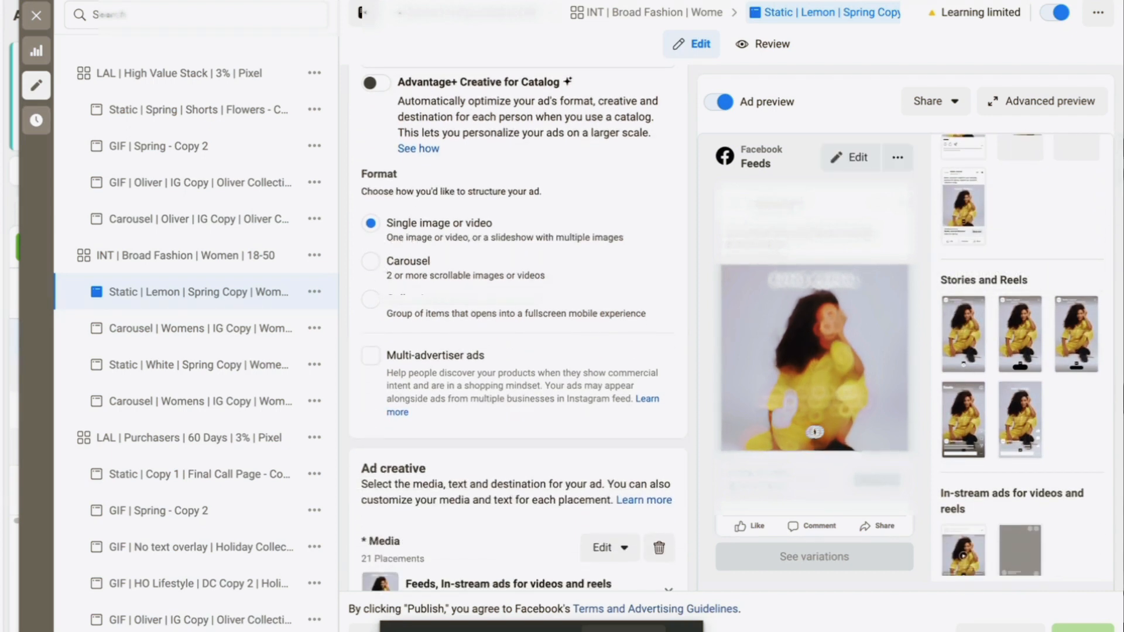
{"action": "scroll", "coordinate": [503, 282], "scroll_direction": "down", "scroll_amount": 7}
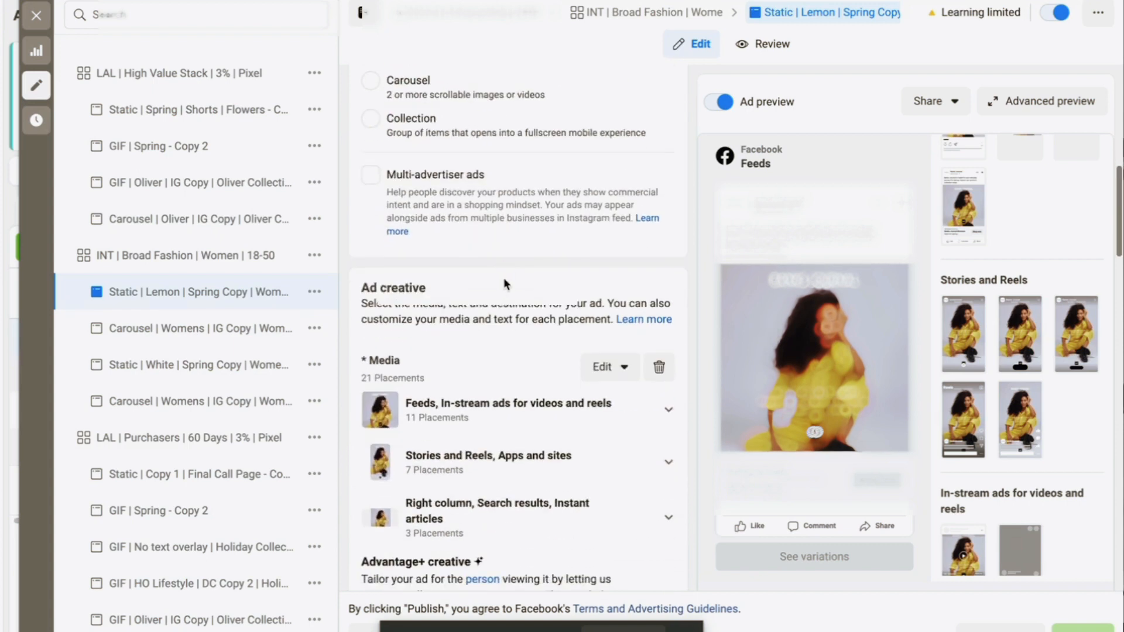
{"action": "scroll", "coordinate": [505, 284], "scroll_direction": "down", "scroll_amount": 7}
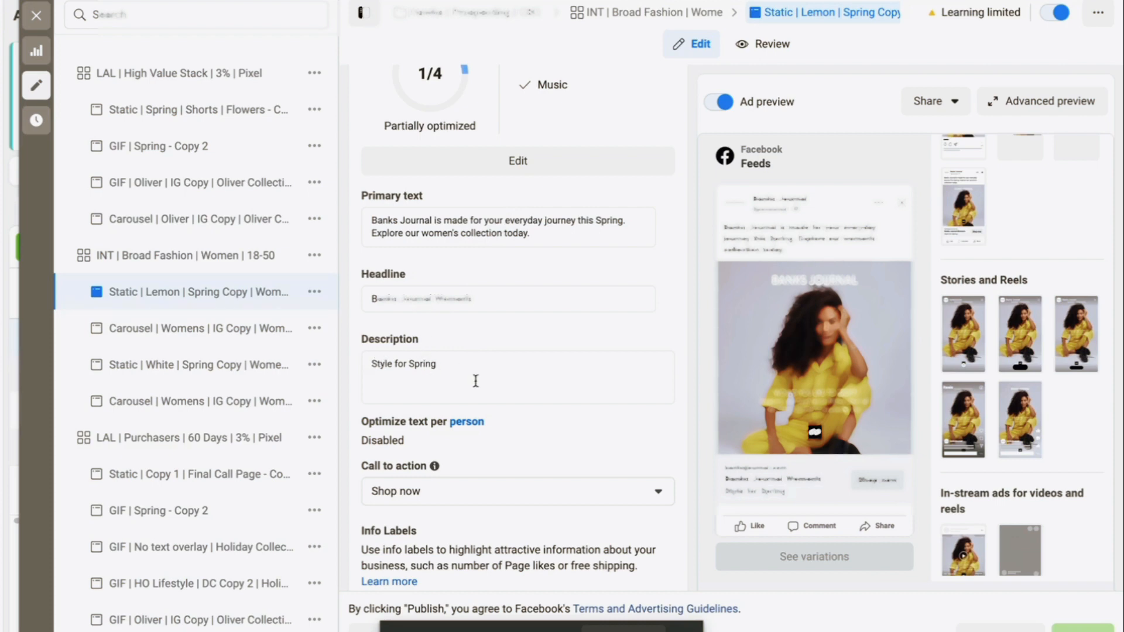
{"action": "scroll", "coordinate": [474, 380], "scroll_direction": "down", "scroll_amount": 2}
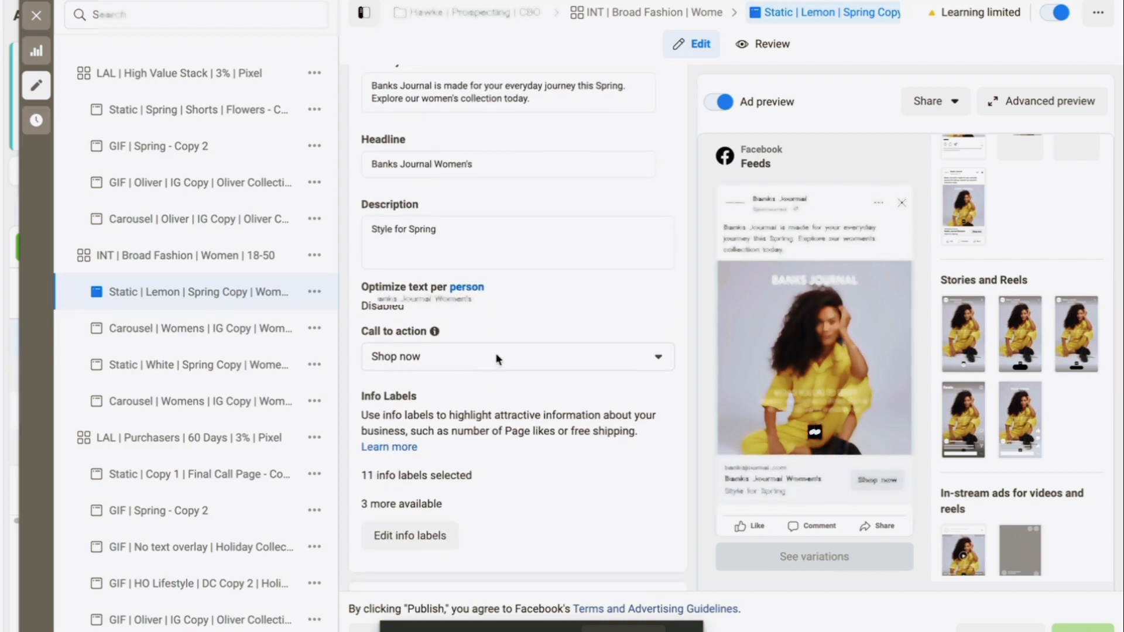
{"action": "scroll", "coordinate": [492, 359], "scroll_direction": "down", "scroll_amount": 3}
{"action": "scroll", "coordinate": [497, 359], "scroll_direction": "down", "scroll_amount": 4}
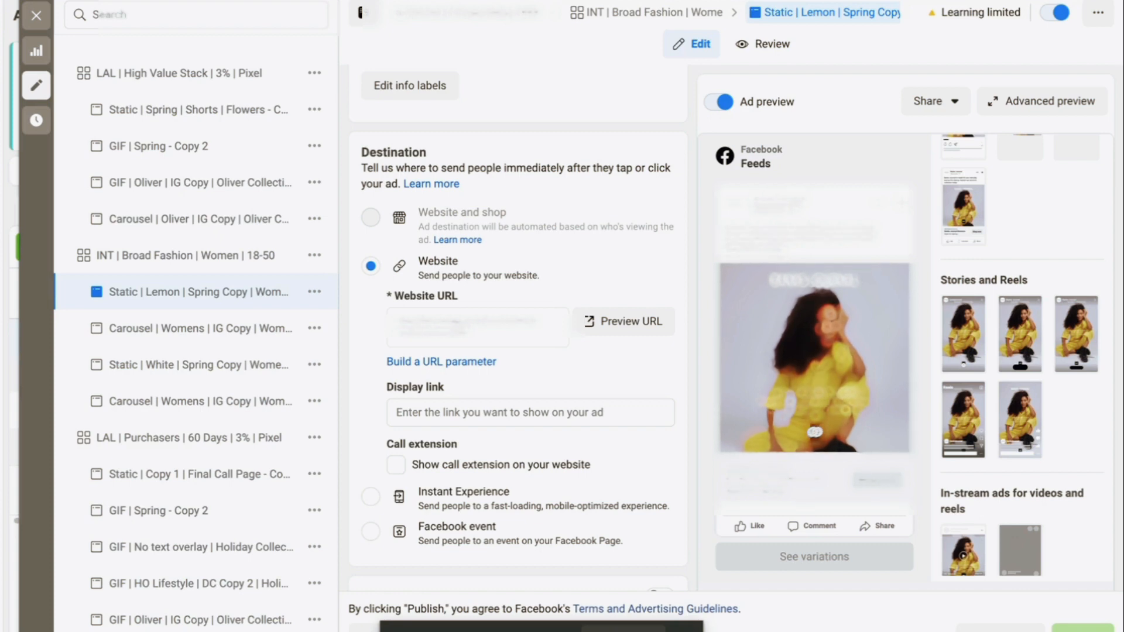
{"action": "scroll", "coordinate": [518, 328], "scroll_direction": "down", "scroll_amount": 3}
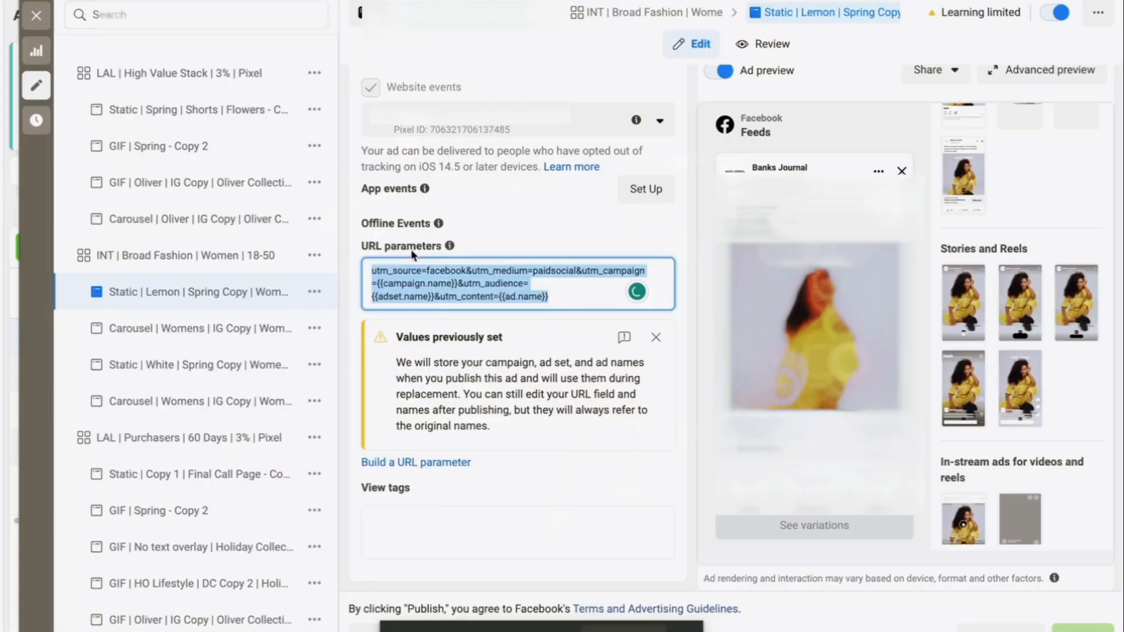
{"action": "left_click", "coordinate": [565, 297]}
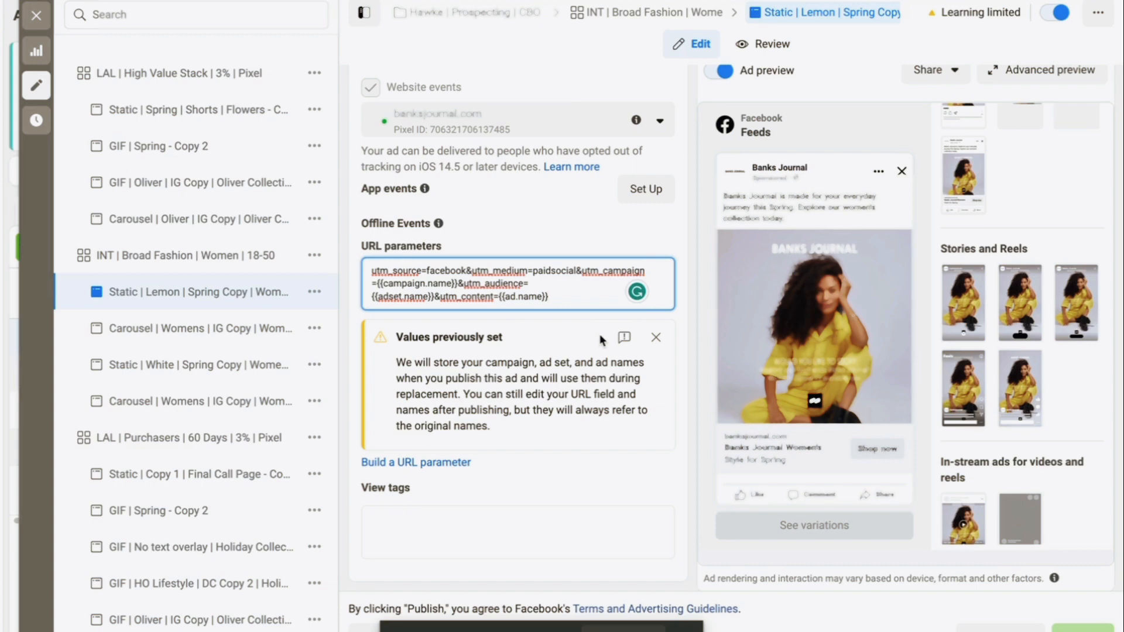
Close the ad editor, deselect the Lemon ad and return to the 95-campaign table for March 2023
{"action": "left_click", "coordinate": [36, 15]}
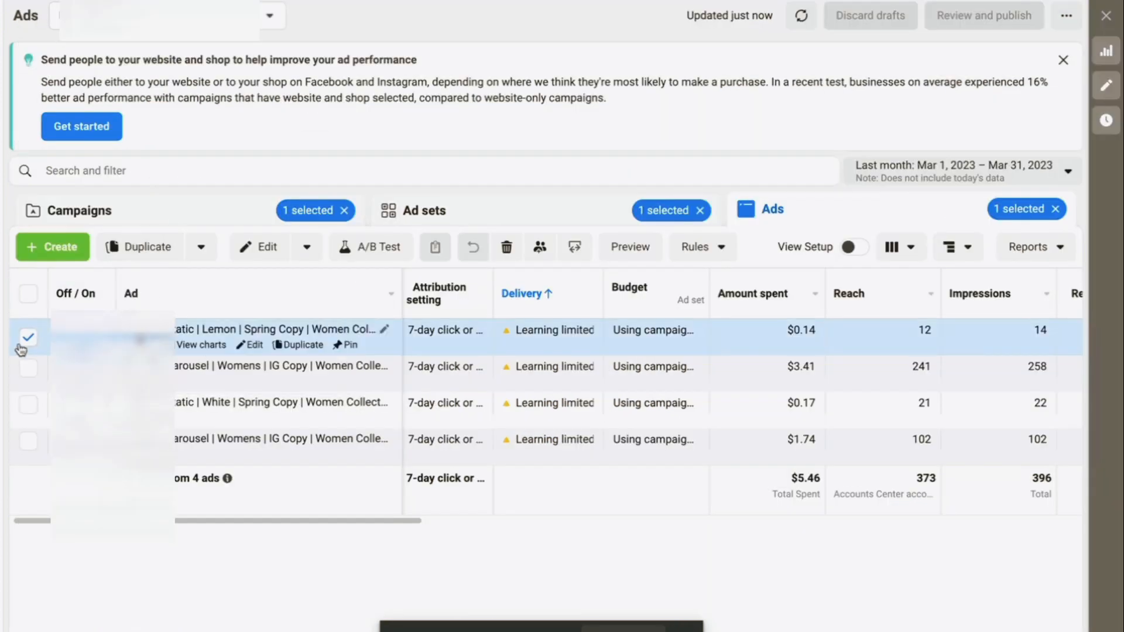
{"action": "left_click", "coordinate": [27, 337]}
{"action": "left_click", "coordinate": [179, 212]}
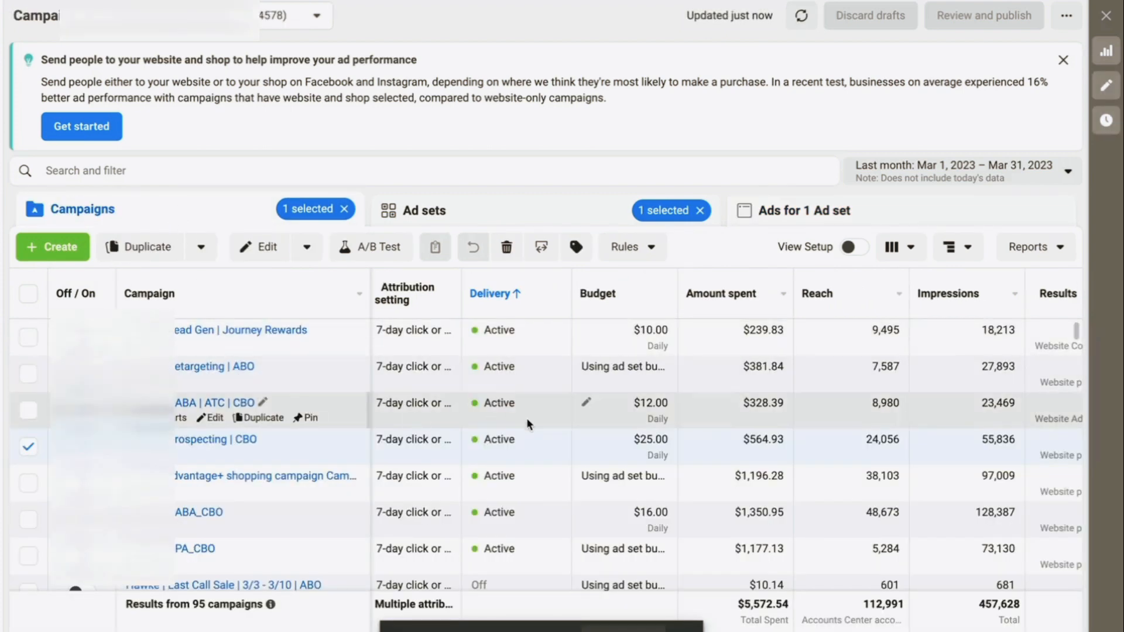
{"action": "scroll", "coordinate": [525, 417], "scroll_direction": "down", "scroll_amount": 1}
{"action": "scroll", "coordinate": [526, 418], "scroll_direction": "up", "scroll_amount": 1}
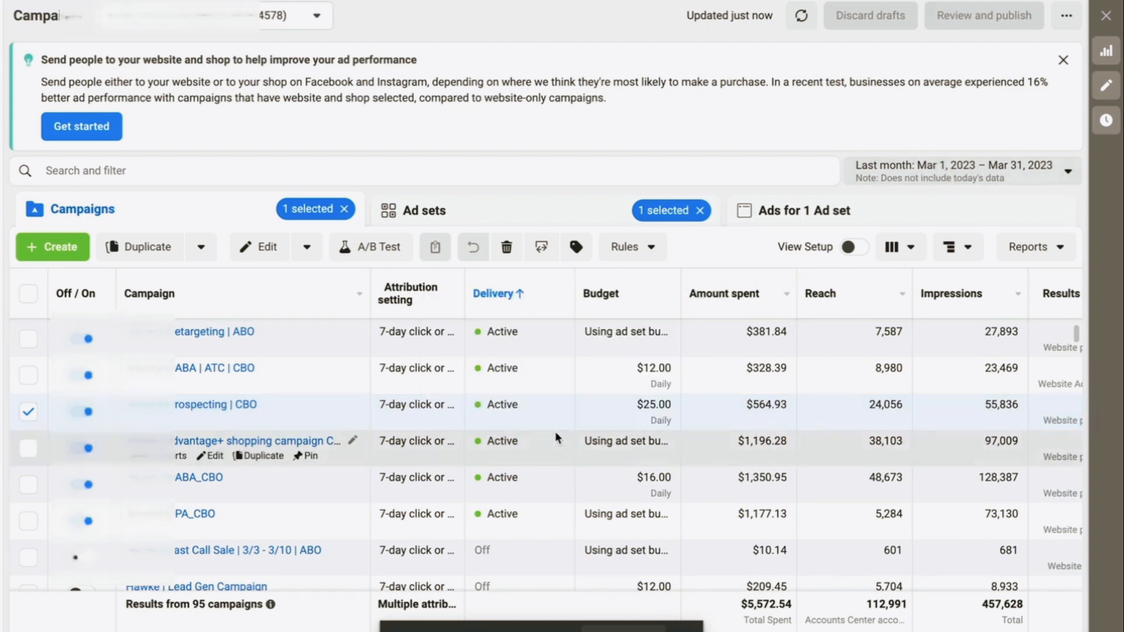
Scroll the campaigns table right past Results, CTR and CPM to the ROAS, Purchases and Cost per purchase columns
{"action": "scroll", "coordinate": [637, 407], "scroll_direction": "right", "scroll_amount": 3}
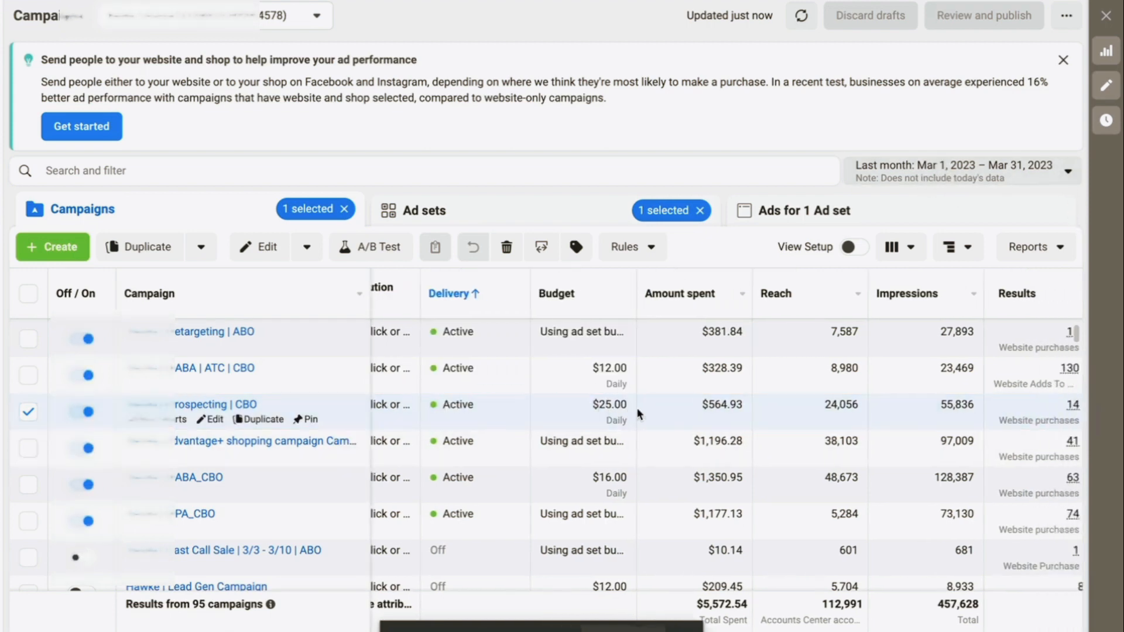
{"action": "scroll", "coordinate": [637, 408], "scroll_direction": "right", "scroll_amount": 3}
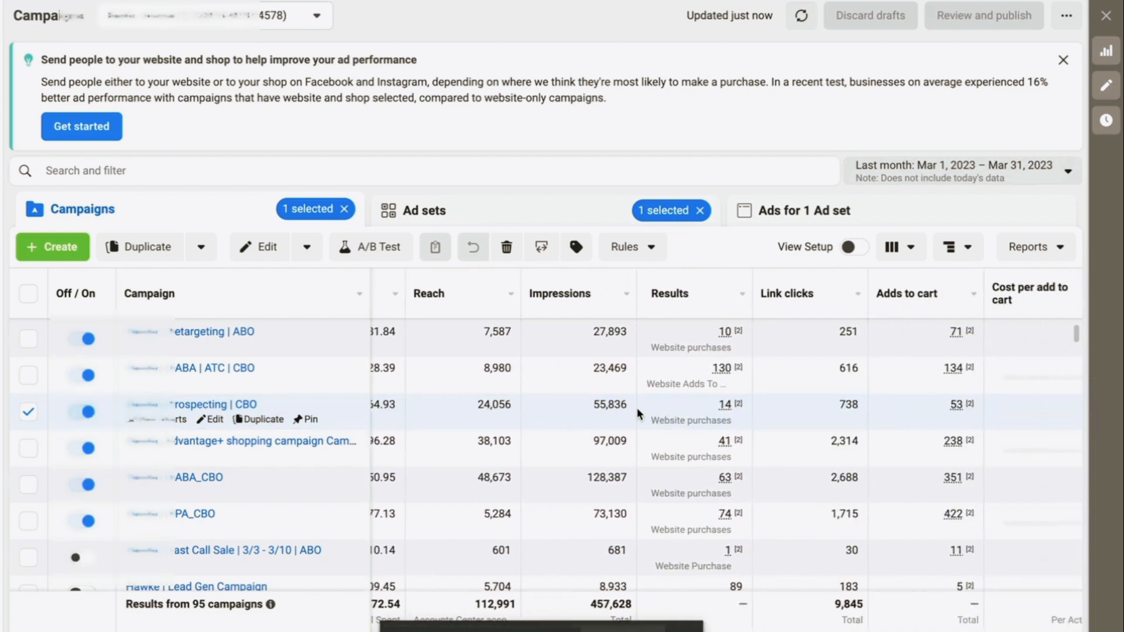
{"action": "mouse_move", "coordinate": [636, 407]}
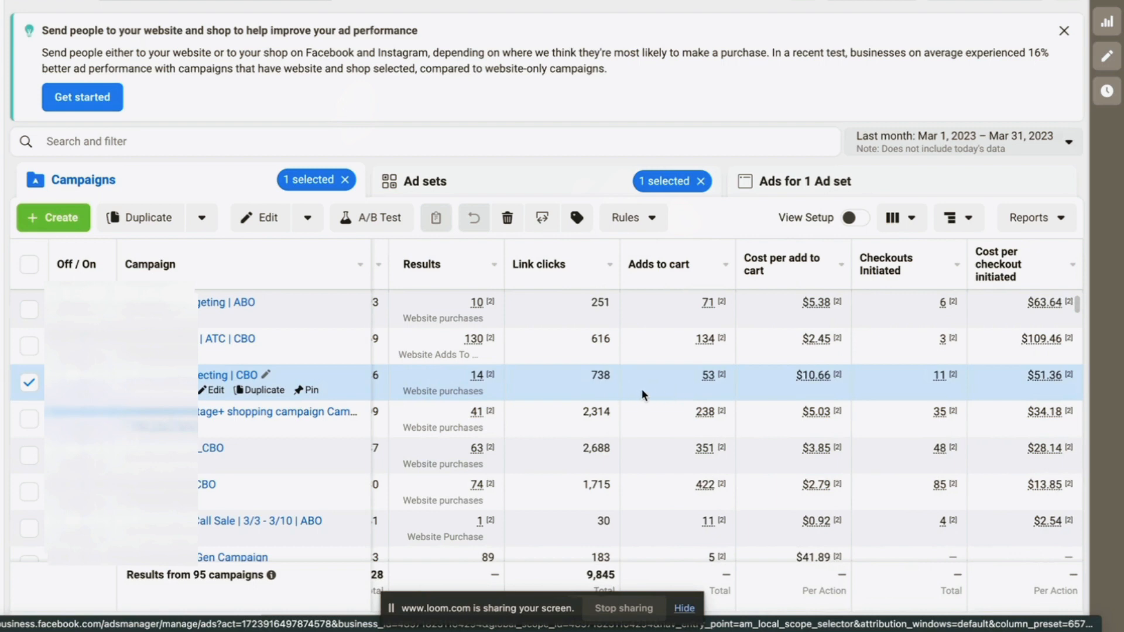
{"action": "scroll", "coordinate": [641, 388], "scroll_direction": "right", "scroll_amount": 3}
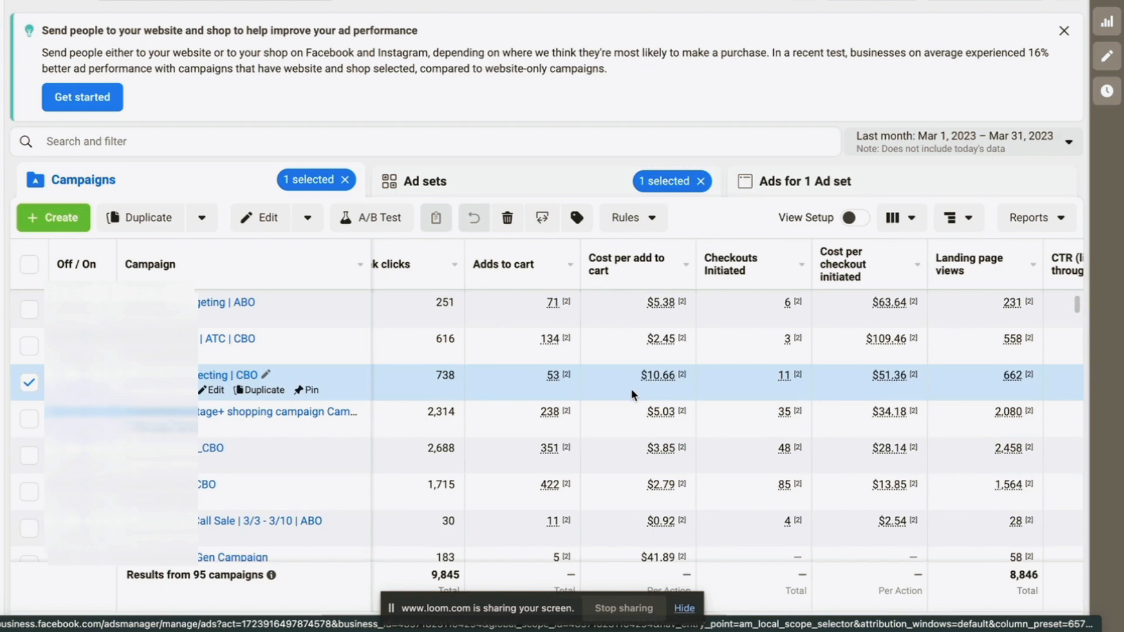
{"action": "scroll", "coordinate": [632, 389], "scroll_direction": "right", "scroll_amount": 3}
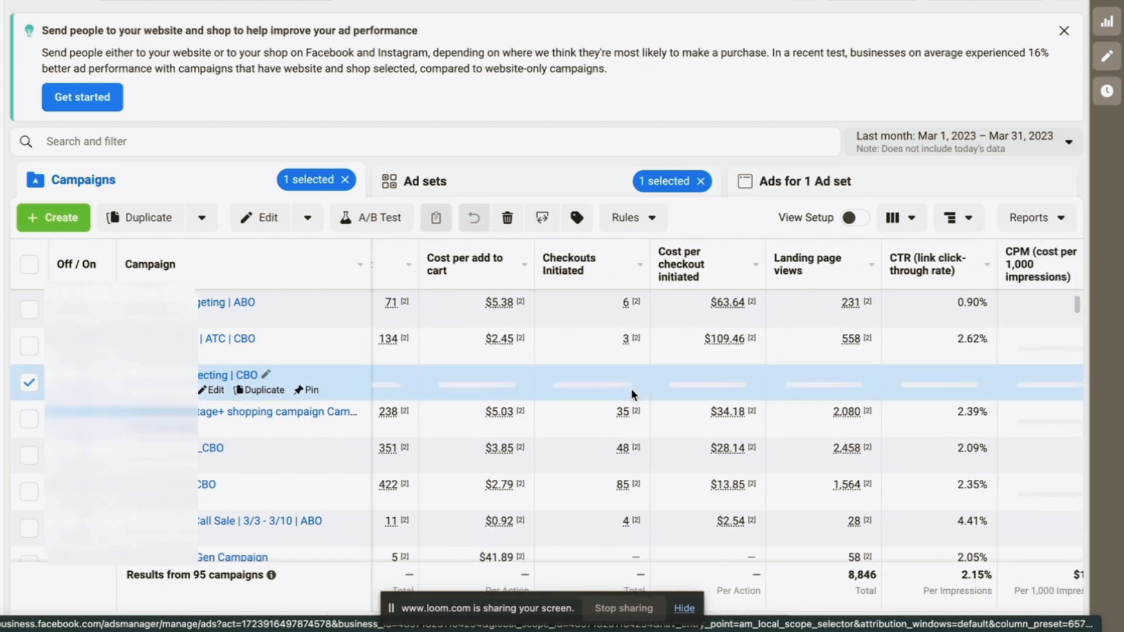
{"action": "scroll", "coordinate": [631, 389], "scroll_direction": "right", "scroll_amount": 2}
{"action": "scroll", "coordinate": [632, 389], "scroll_direction": "right", "scroll_amount": 3}
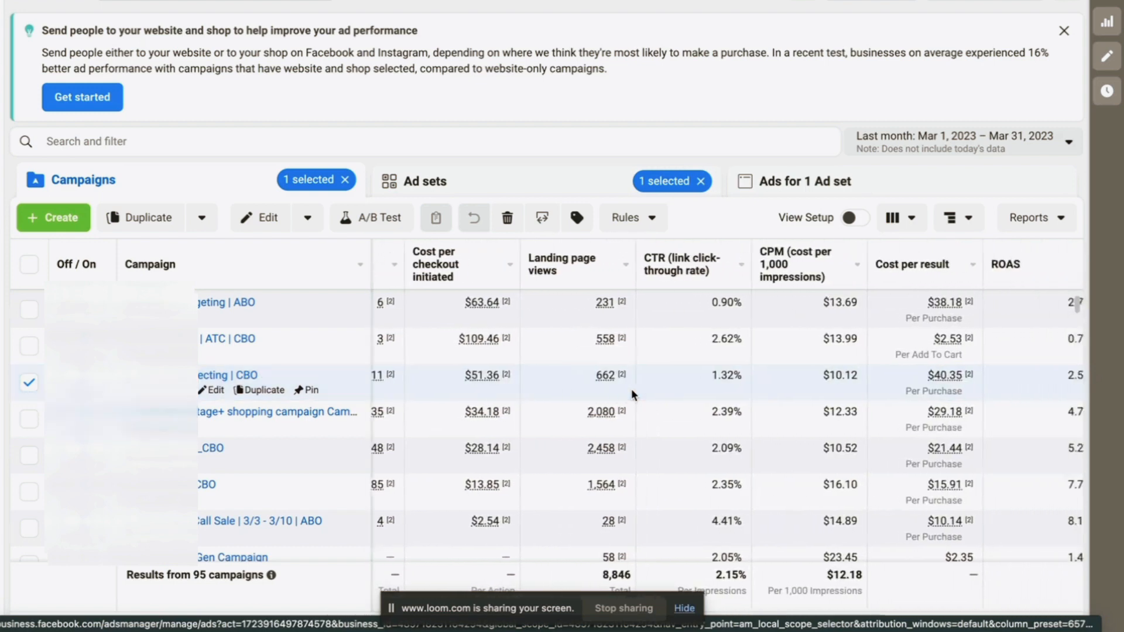
{"action": "scroll", "coordinate": [631, 388], "scroll_direction": "right", "scroll_amount": 5}
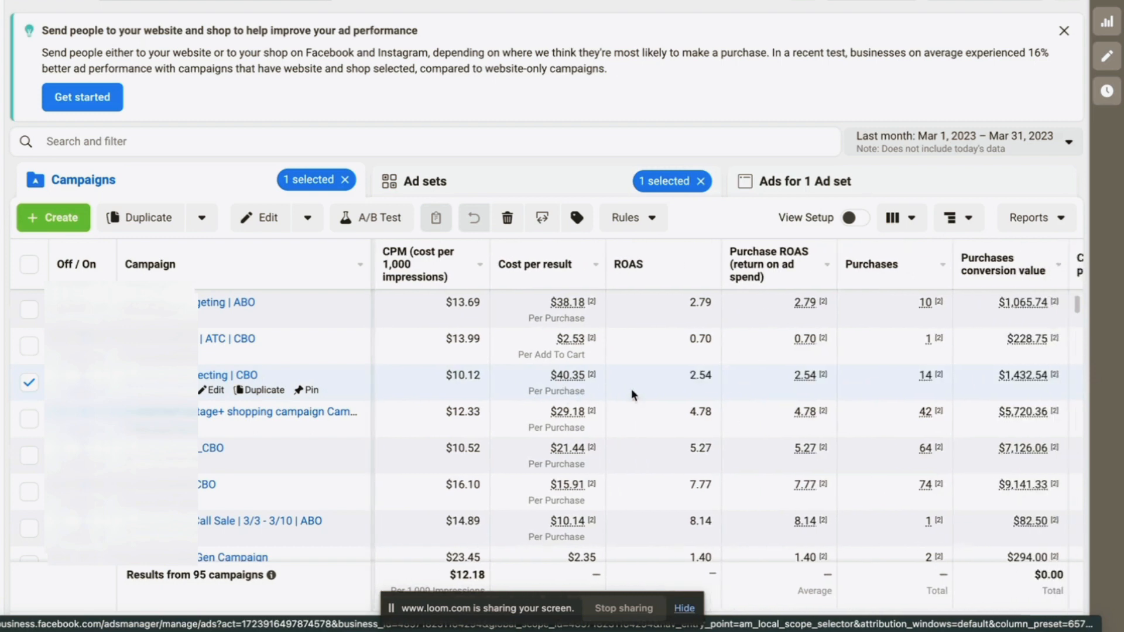
{"action": "scroll", "coordinate": [632, 389], "scroll_direction": "right", "scroll_amount": 1}
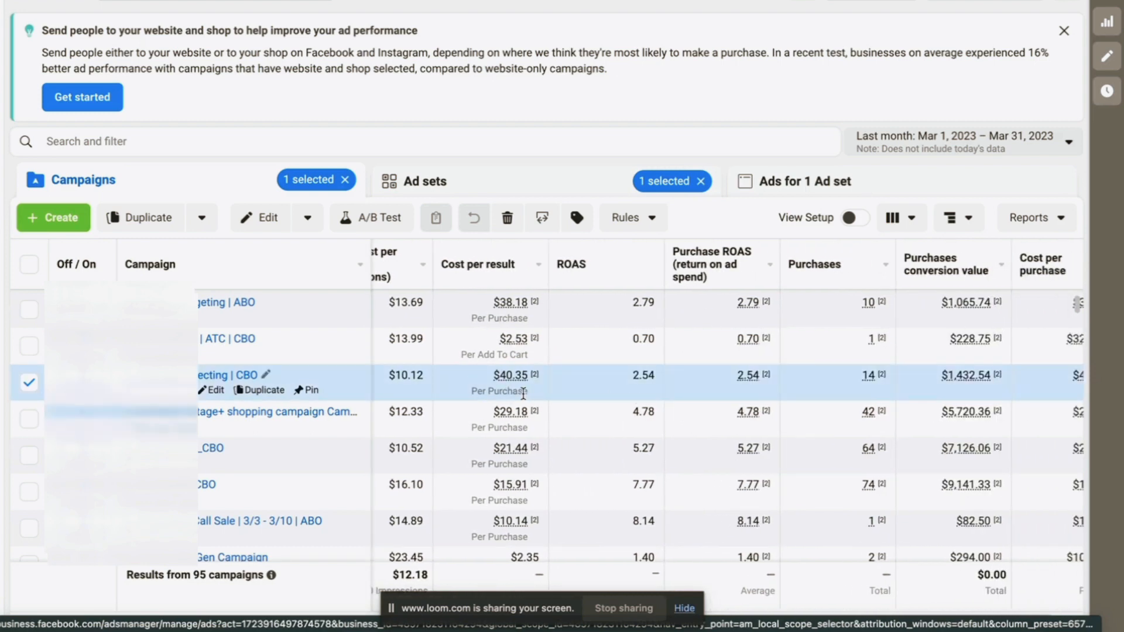
{"action": "scroll", "coordinate": [602, 397], "scroll_direction": "right", "scroll_amount": 2}
{"action": "scroll", "coordinate": [602, 393], "scroll_direction": "right", "scroll_amount": 2}
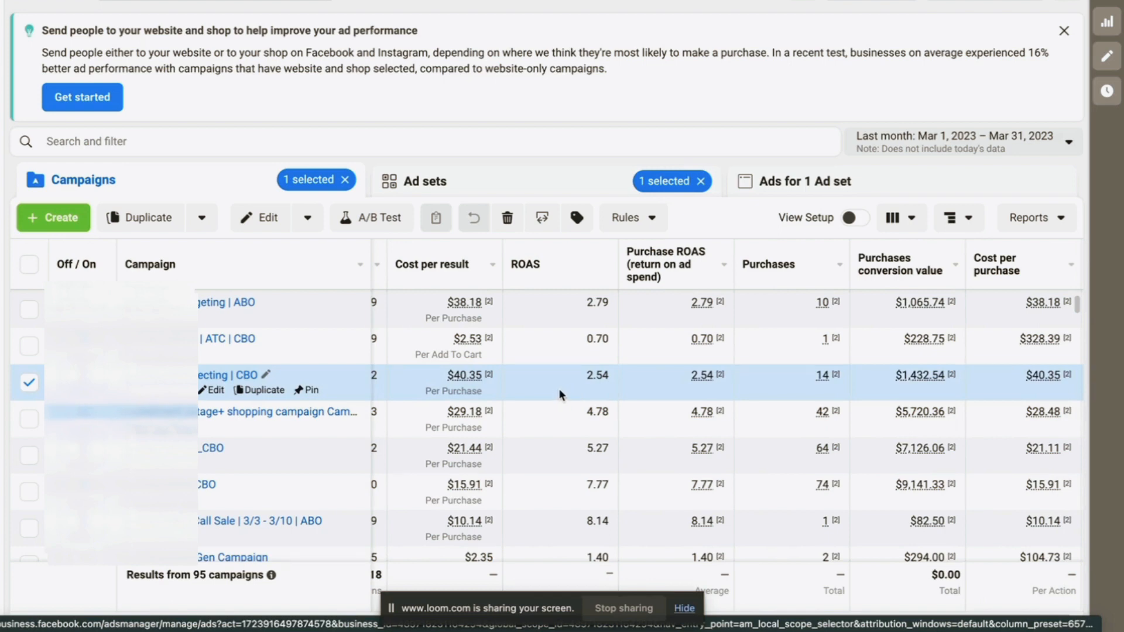
{"action": "scroll", "coordinate": [558, 388], "scroll_direction": "up", "scroll_amount": 1}
{"action": "scroll", "coordinate": [559, 388], "scroll_direction": "right", "scroll_amount": 2}
{"action": "mouse_move", "coordinate": [707, 408]}
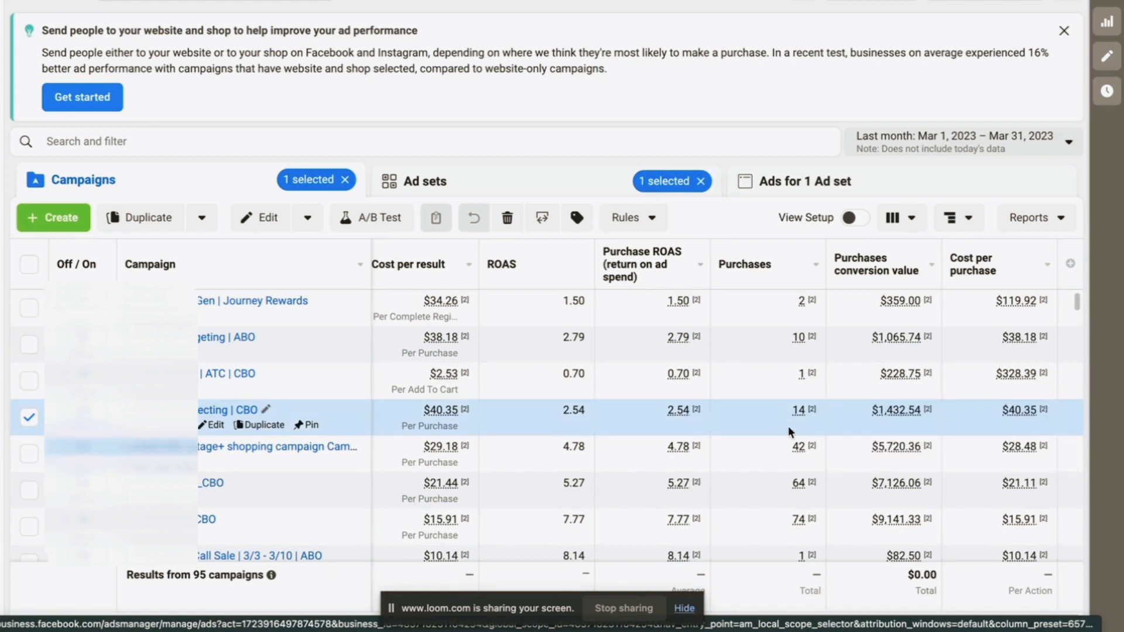
{"action": "scroll", "coordinate": [949, 427], "scroll_direction": "down", "scroll_amount": 1}
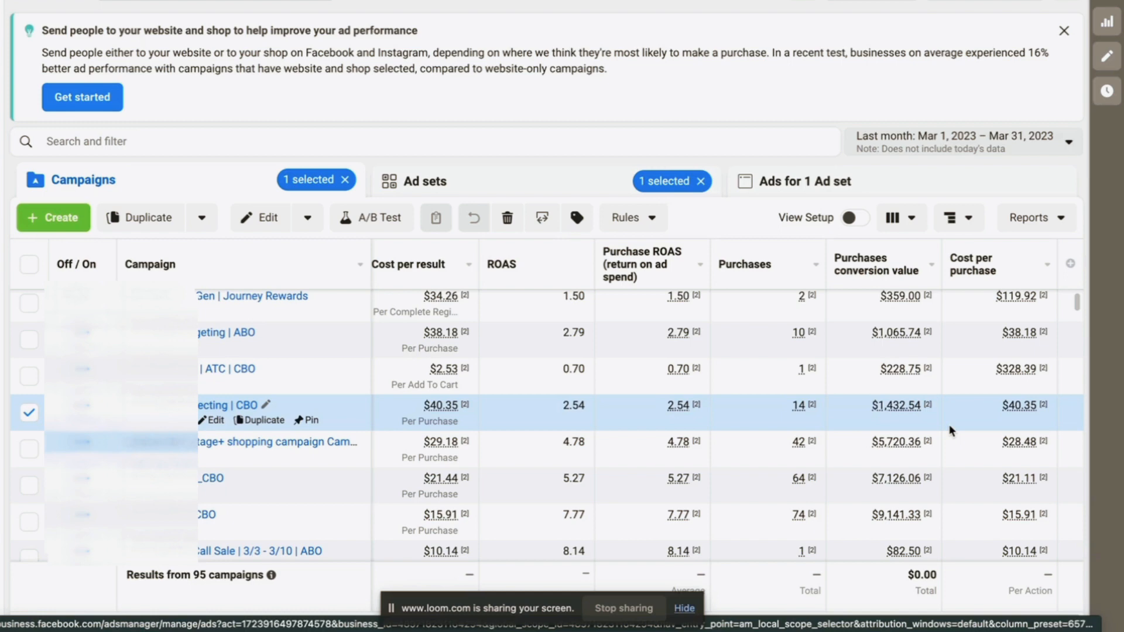
{"action": "scroll", "coordinate": [352, 398], "scroll_direction": "up", "scroll_amount": 1}
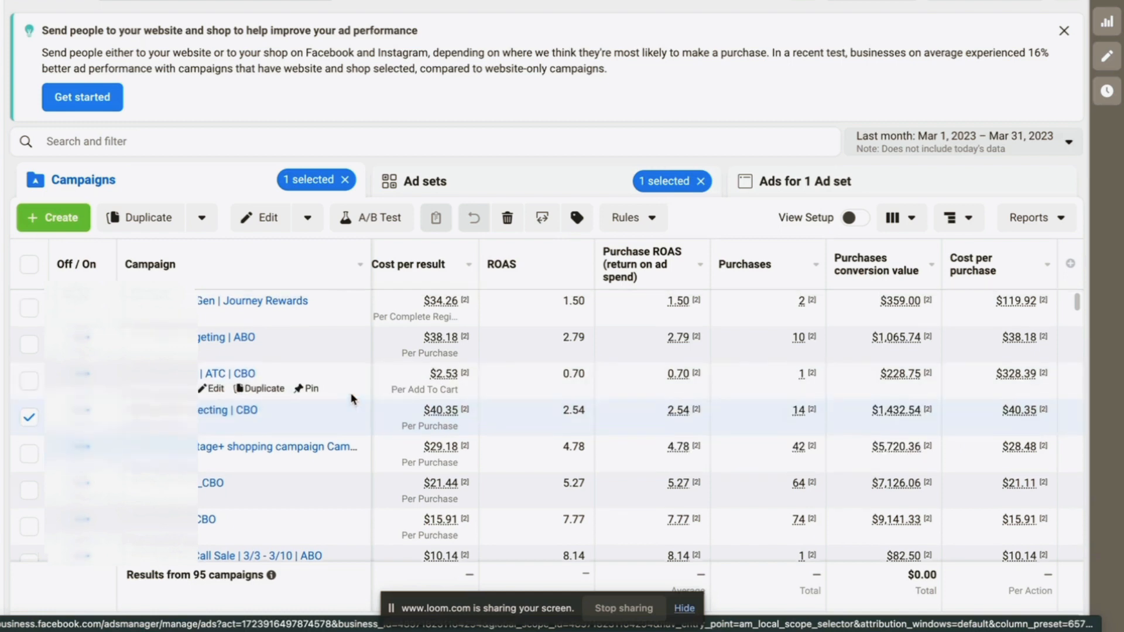
{"action": "scroll", "coordinate": [299, 439], "scroll_direction": "down", "scroll_amount": 2}
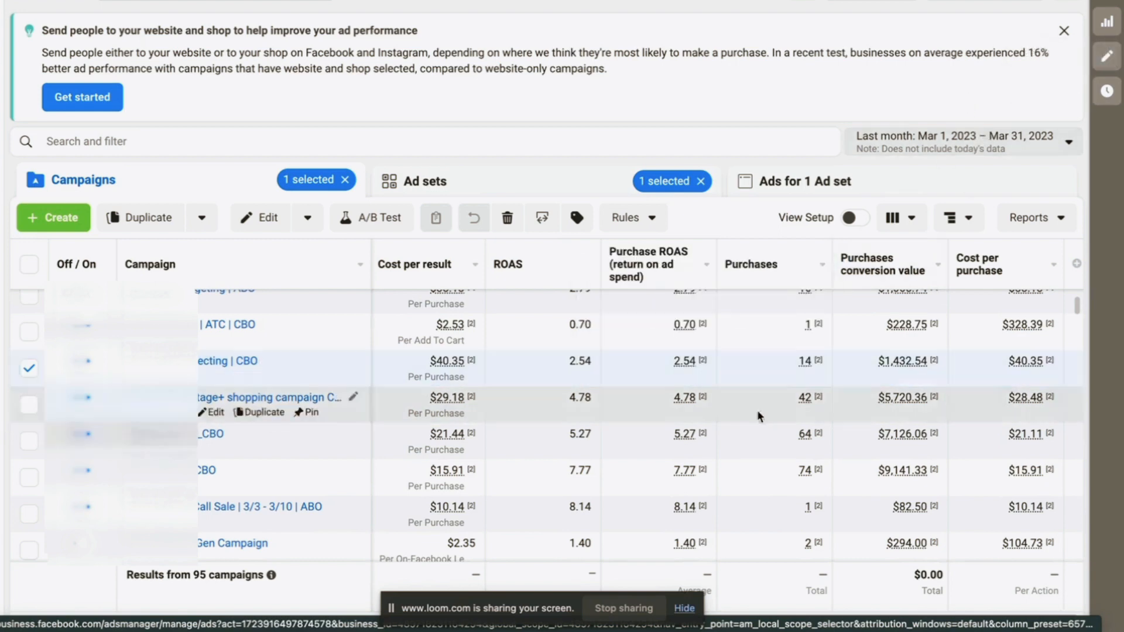
{"action": "scroll", "coordinate": [756, 494], "scroll_direction": "down", "scroll_amount": 2}
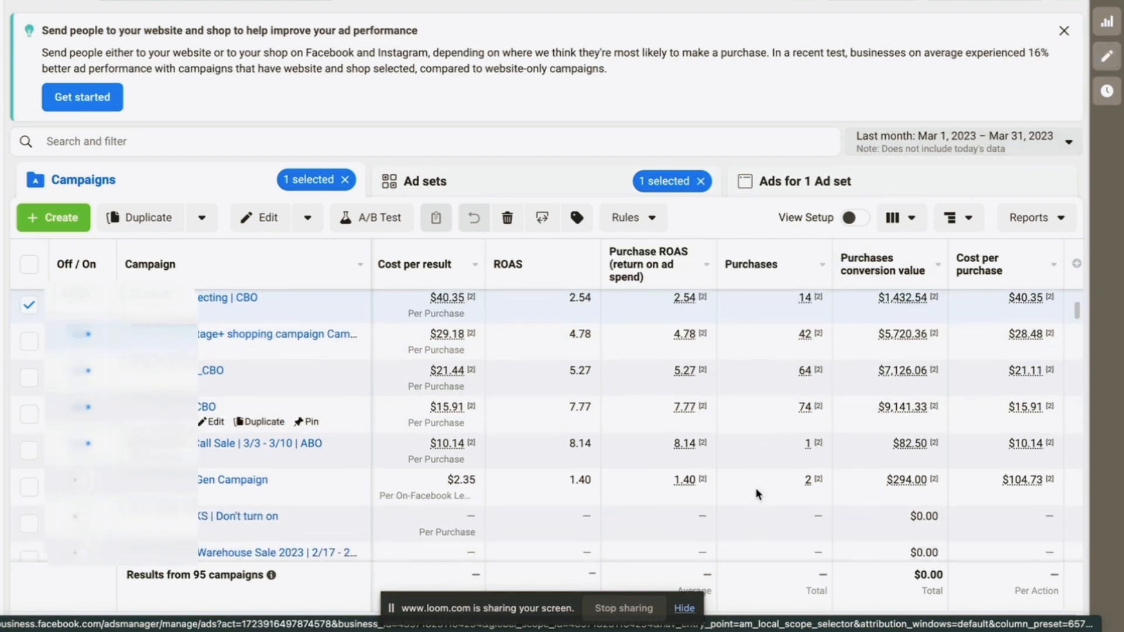
{"action": "scroll", "coordinate": [756, 493], "scroll_direction": "up", "scroll_amount": 1}
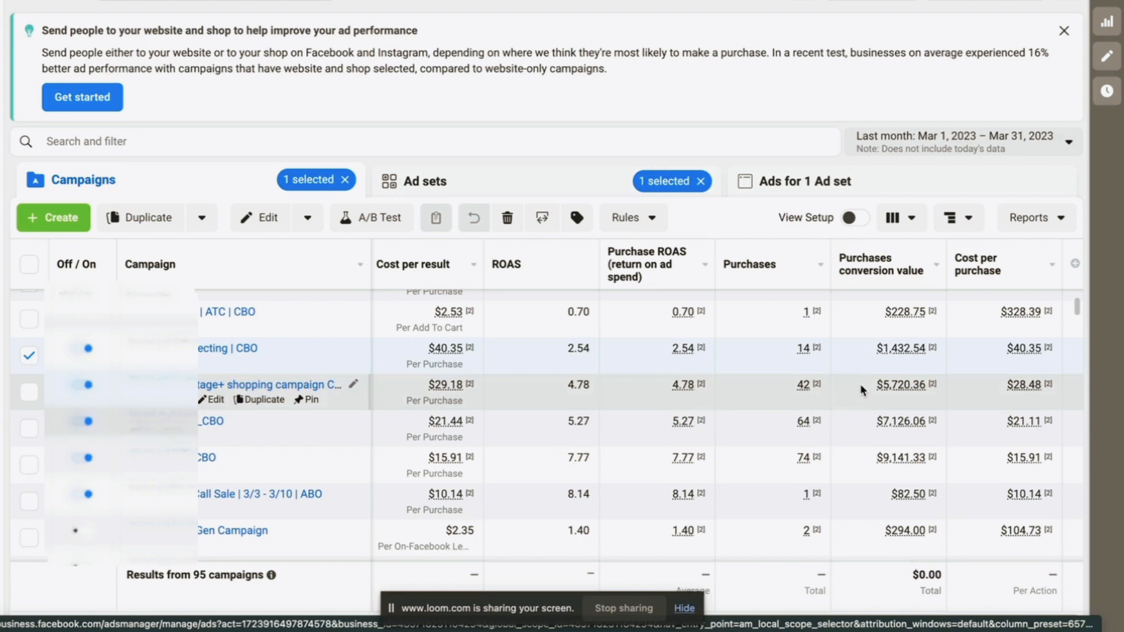
Apply the Had delivery saved search, leaving 11 campaigns with 4.71 ROAS from 216 purchases
{"action": "left_click", "coordinate": [242, 143]}
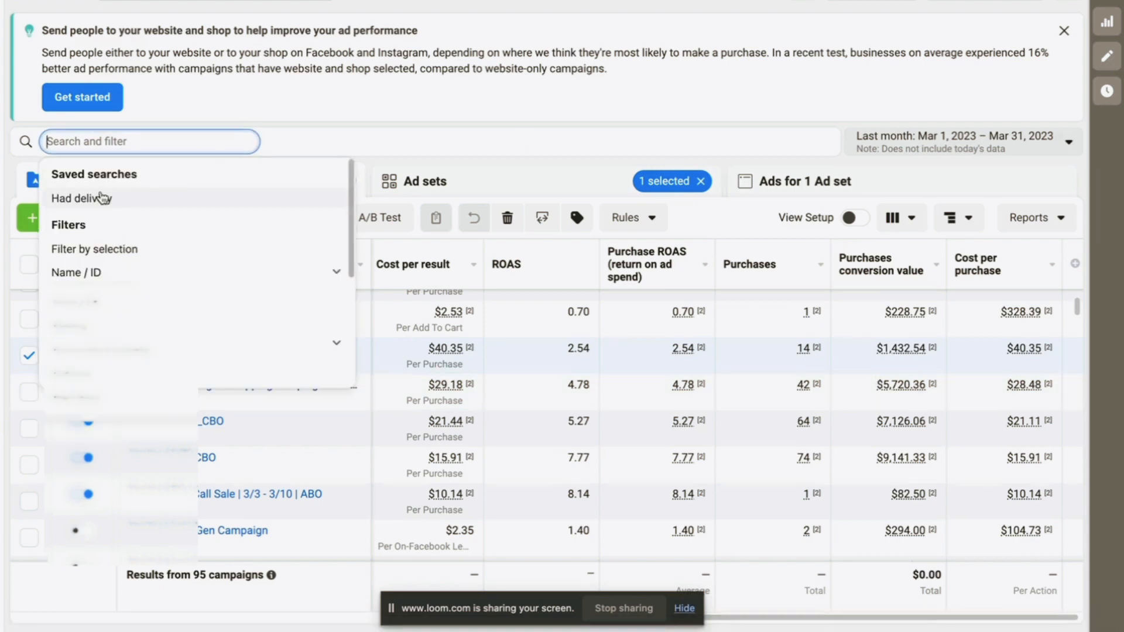
{"action": "left_click", "coordinate": [103, 198]}
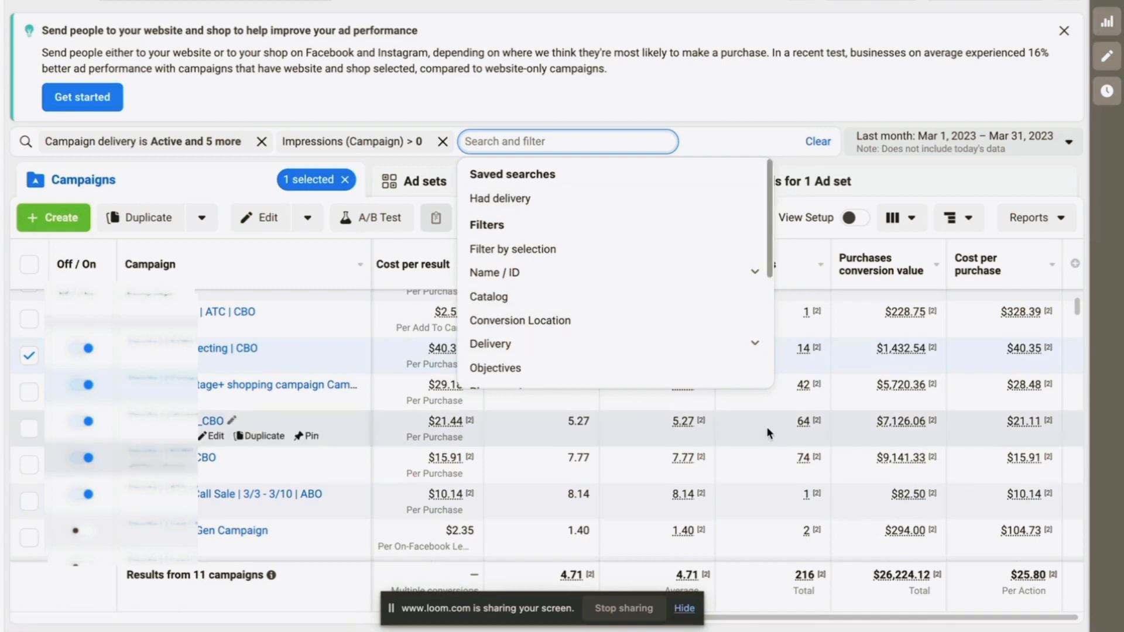
{"action": "left_click", "coordinate": [793, 79]}
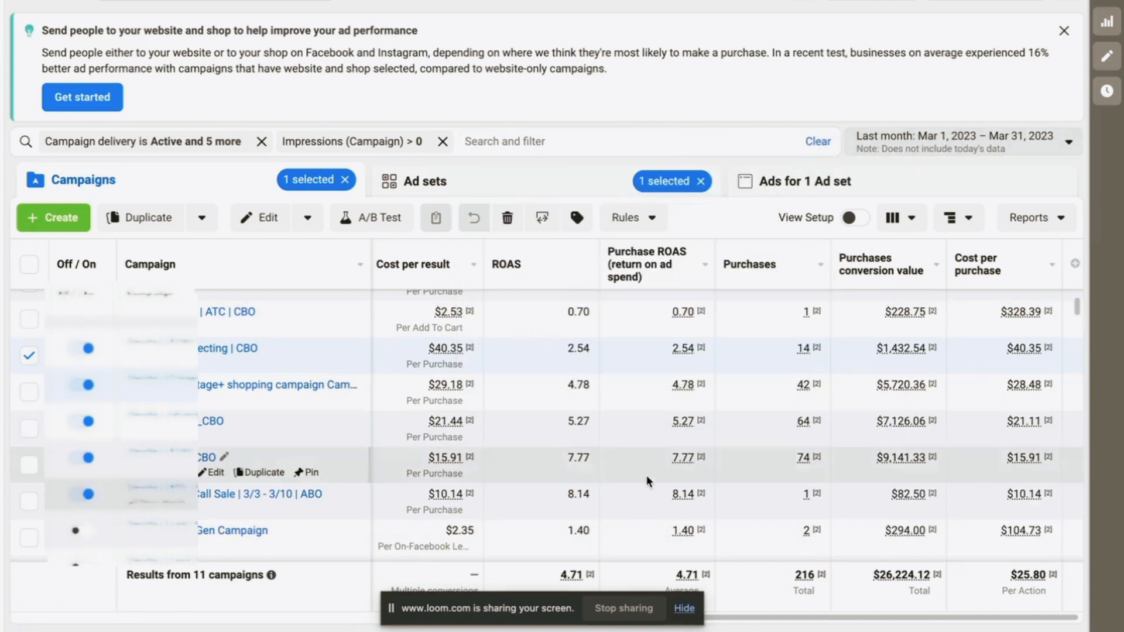
{"action": "scroll", "coordinate": [648, 479], "scroll_direction": "down", "scroll_amount": 1}
{"action": "scroll", "coordinate": [647, 481], "scroll_direction": "down", "scroll_amount": 1}
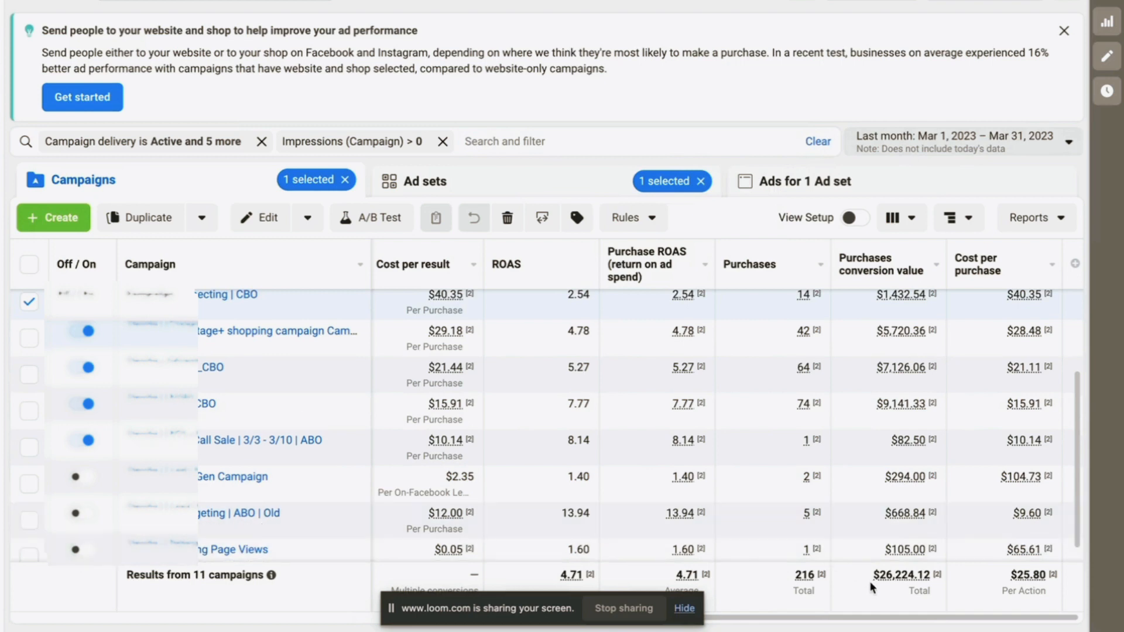